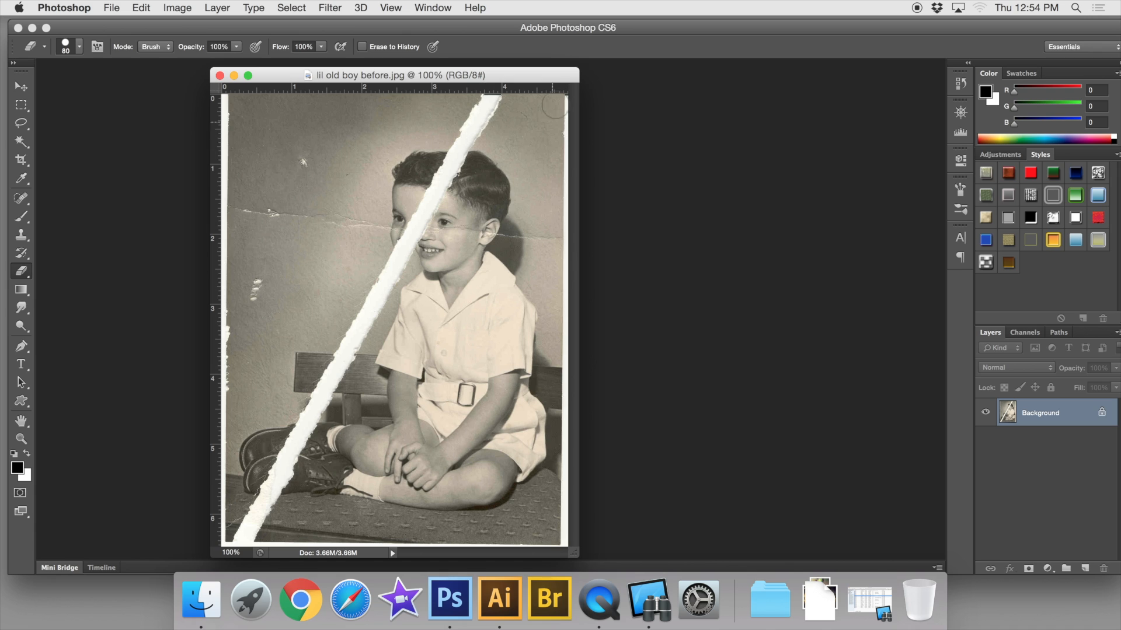
Step: Widen the photo's document window and reposition it within the workspace
drag(530, 74, 513, 66)
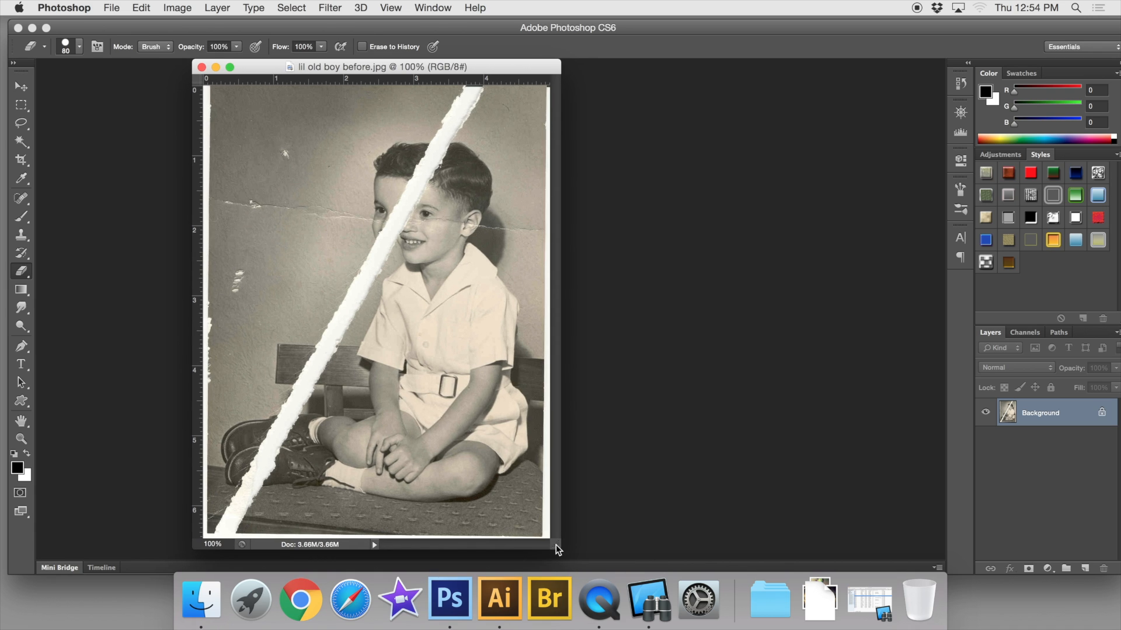
drag(557, 546, 896, 541)
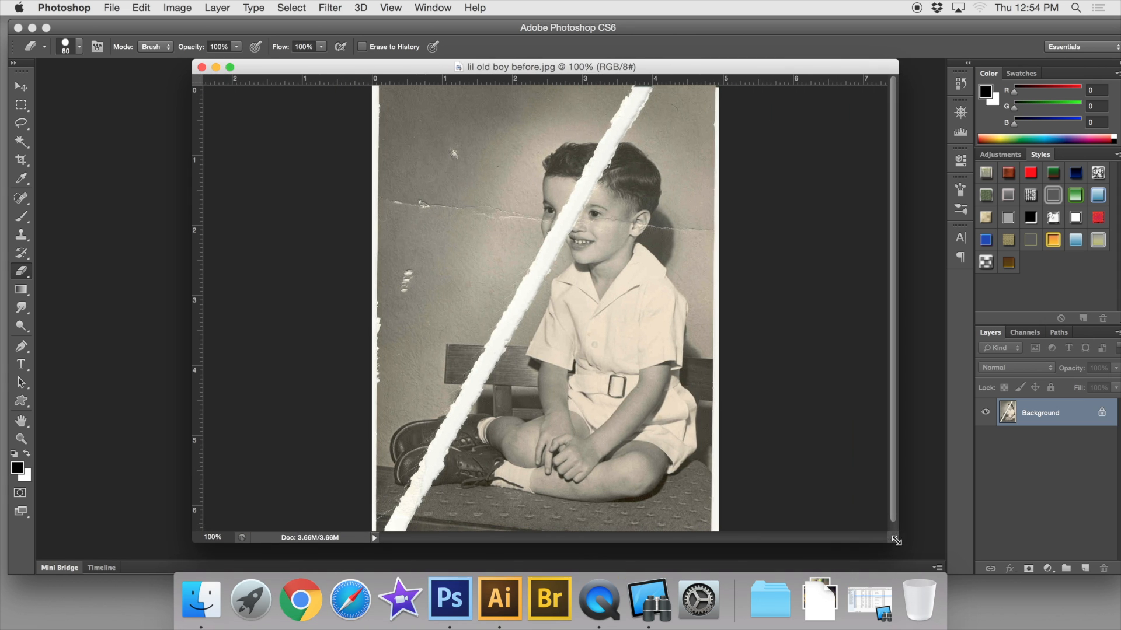
drag(698, 69, 625, 72)
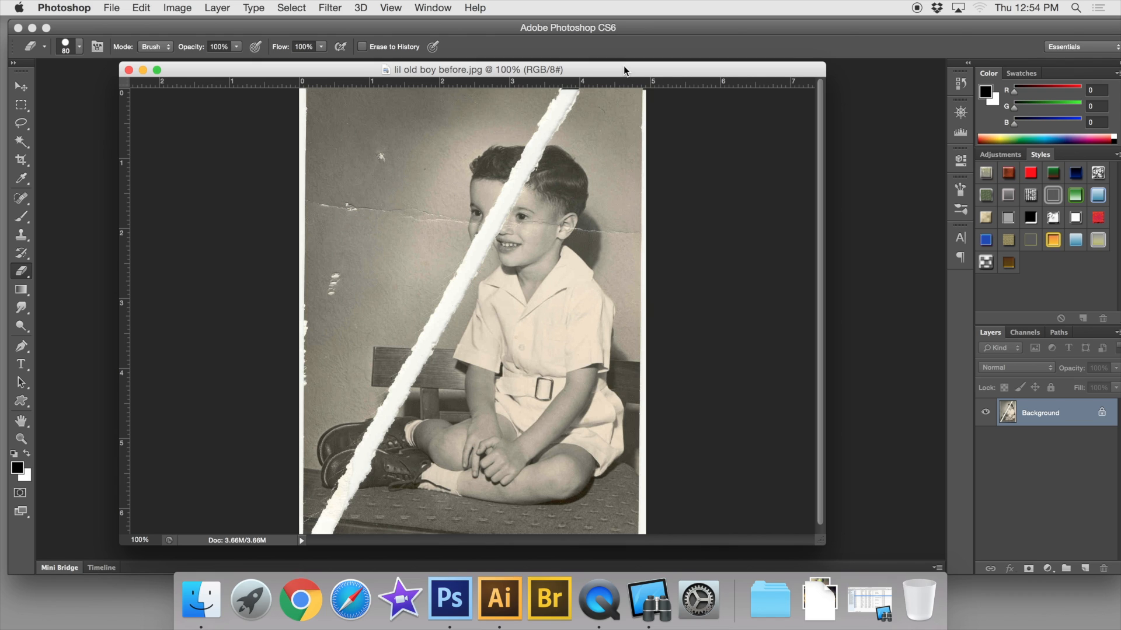
drag(618, 70, 622, 70)
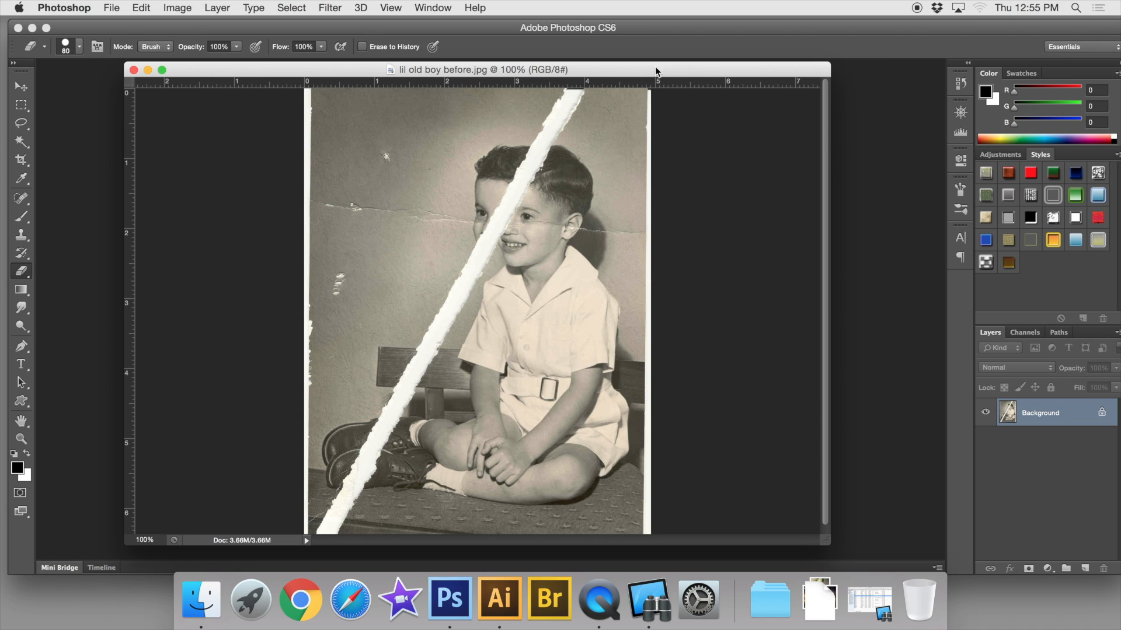
drag(648, 68, 641, 68)
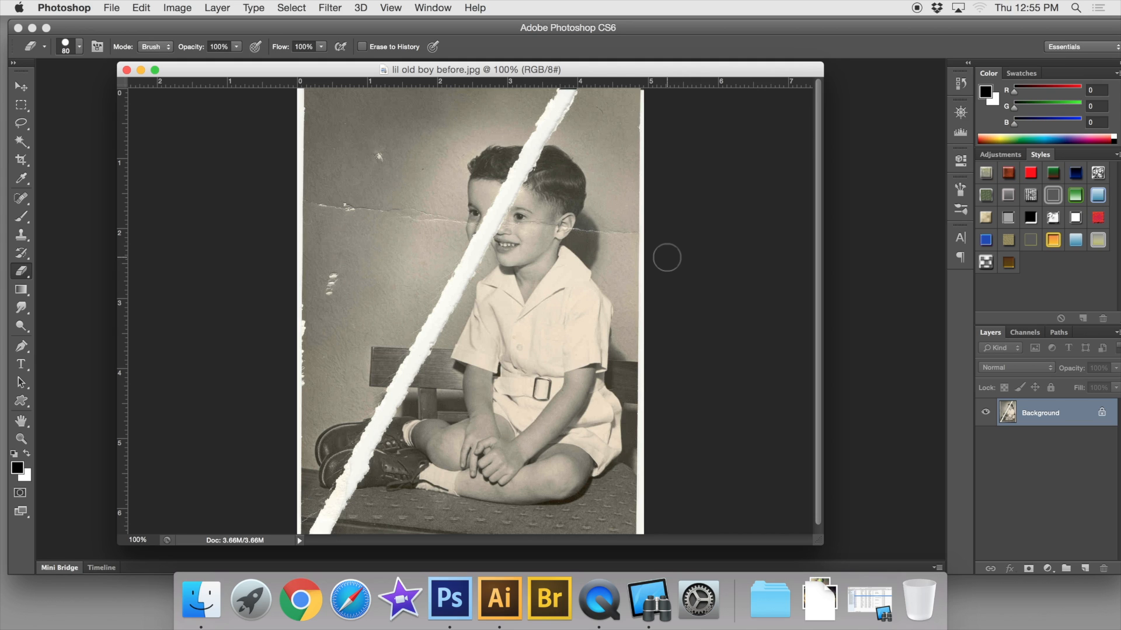
drag(632, 69, 626, 68)
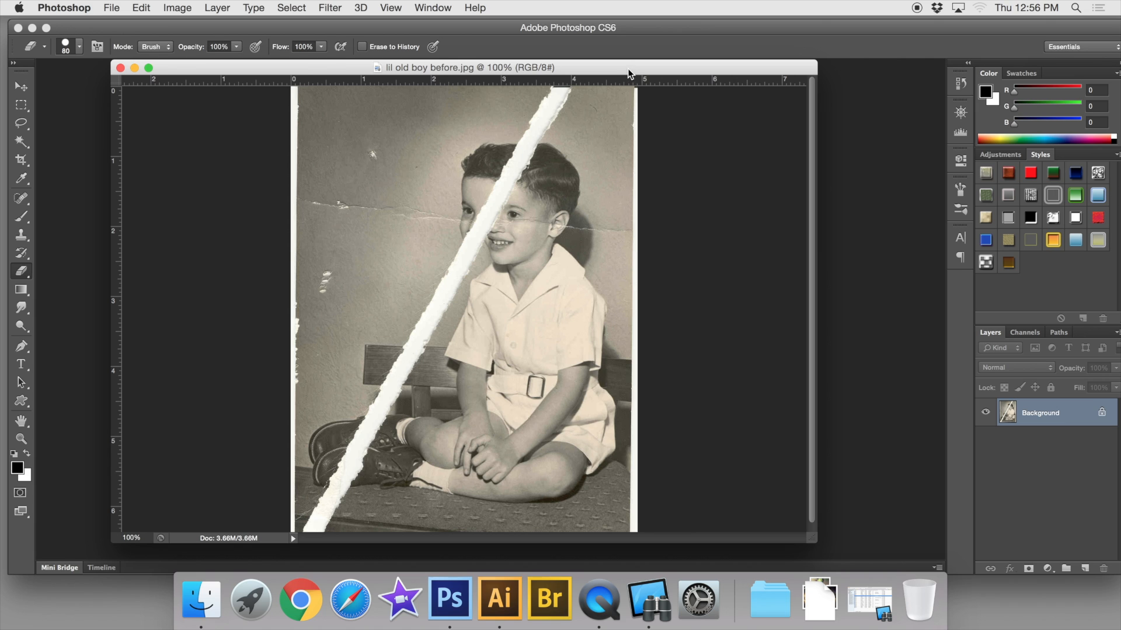
drag(627, 66, 611, 65)
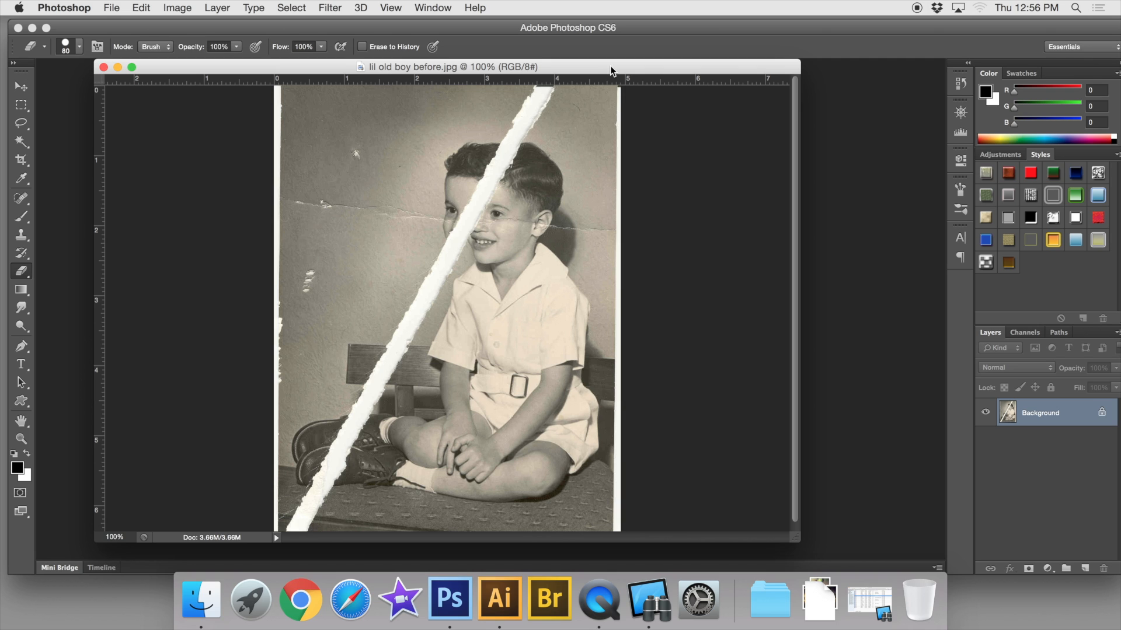
drag(605, 65, 612, 66)
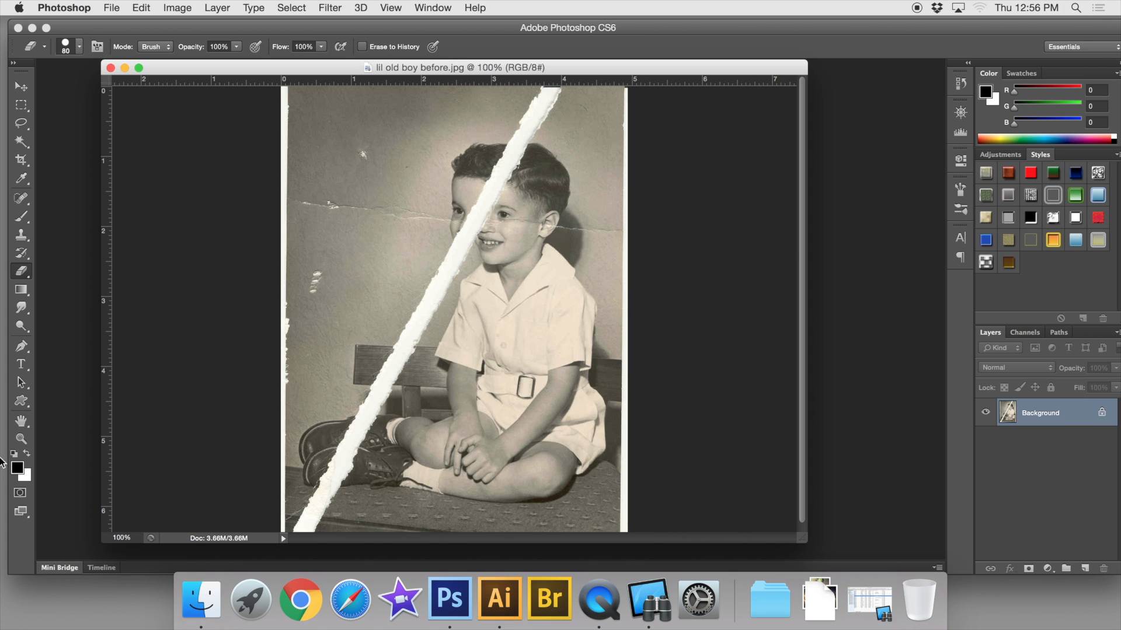
click(21, 438)
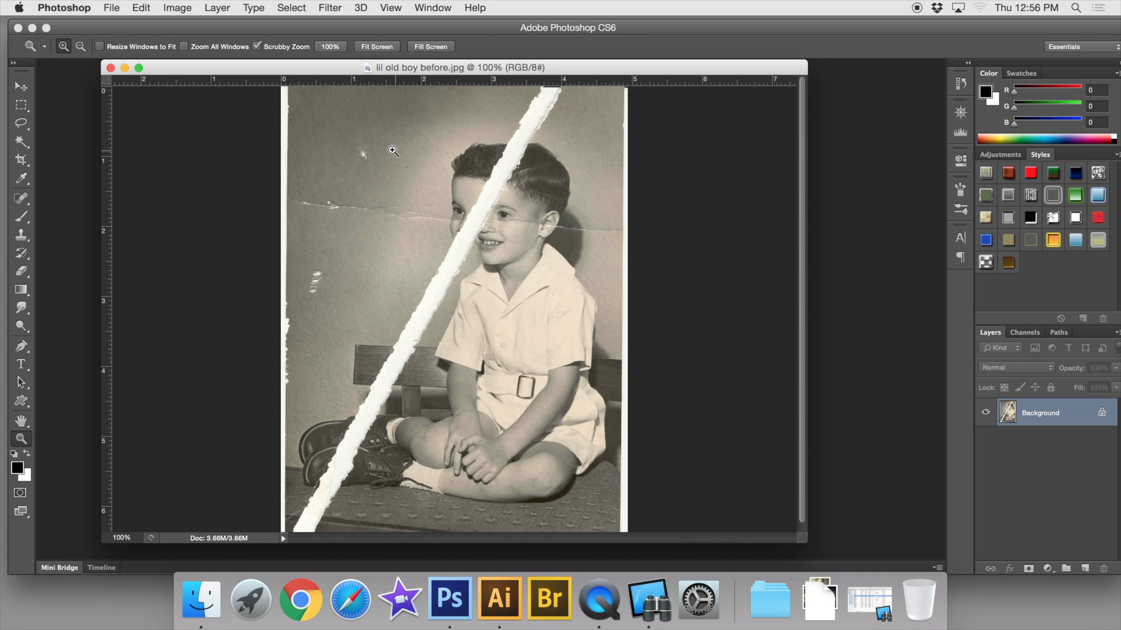
drag(394, 154, 493, 229)
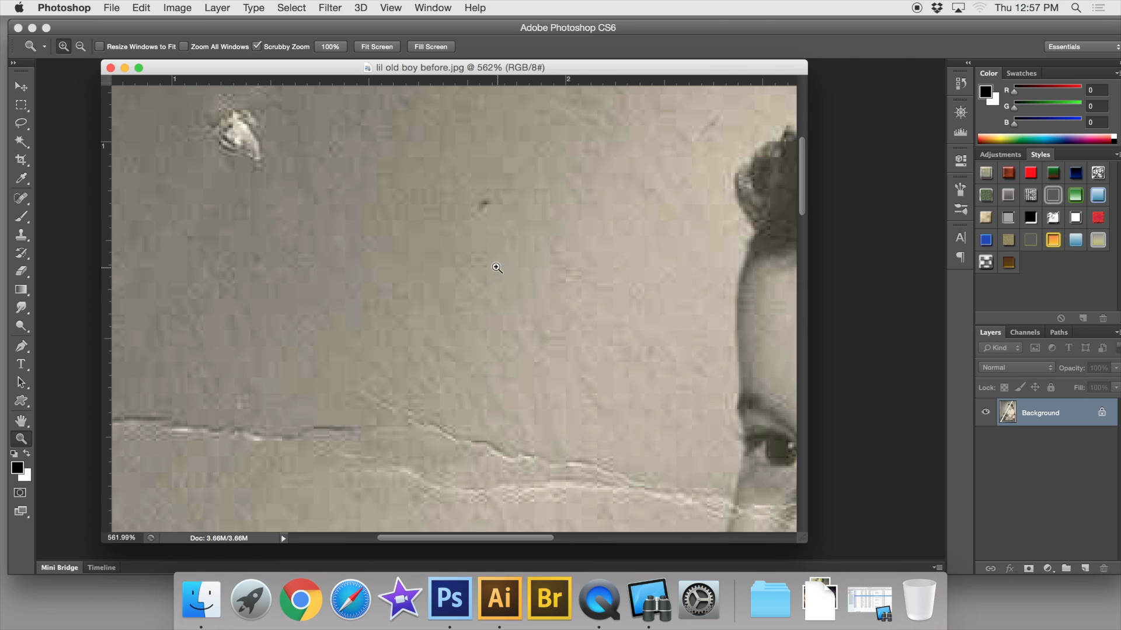
drag(497, 279, 517, 292)
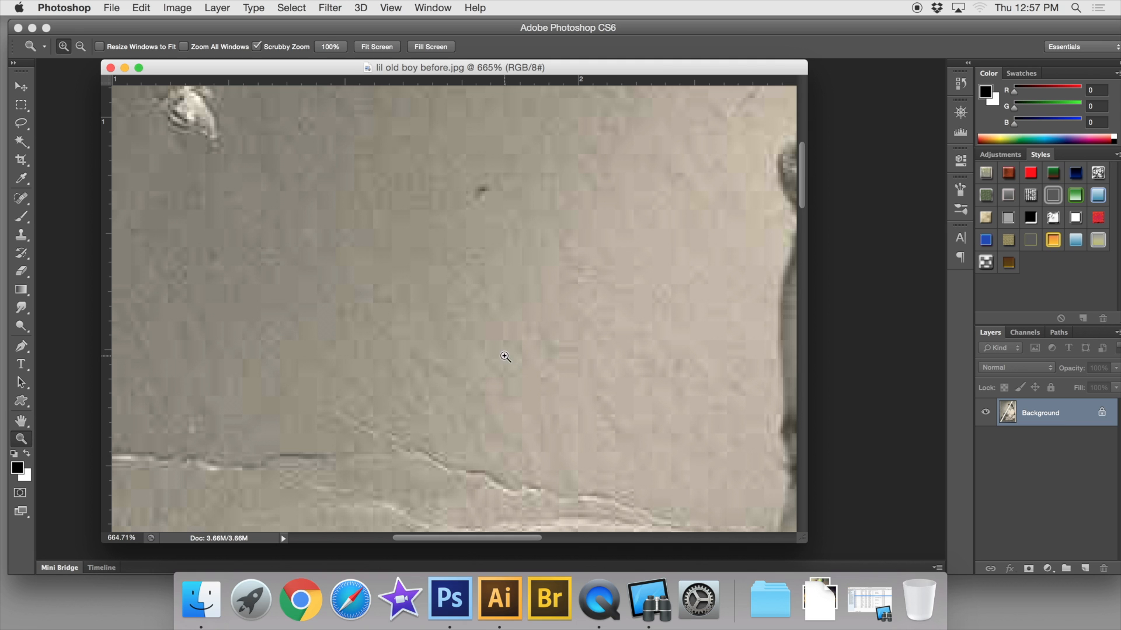
key(super+1)
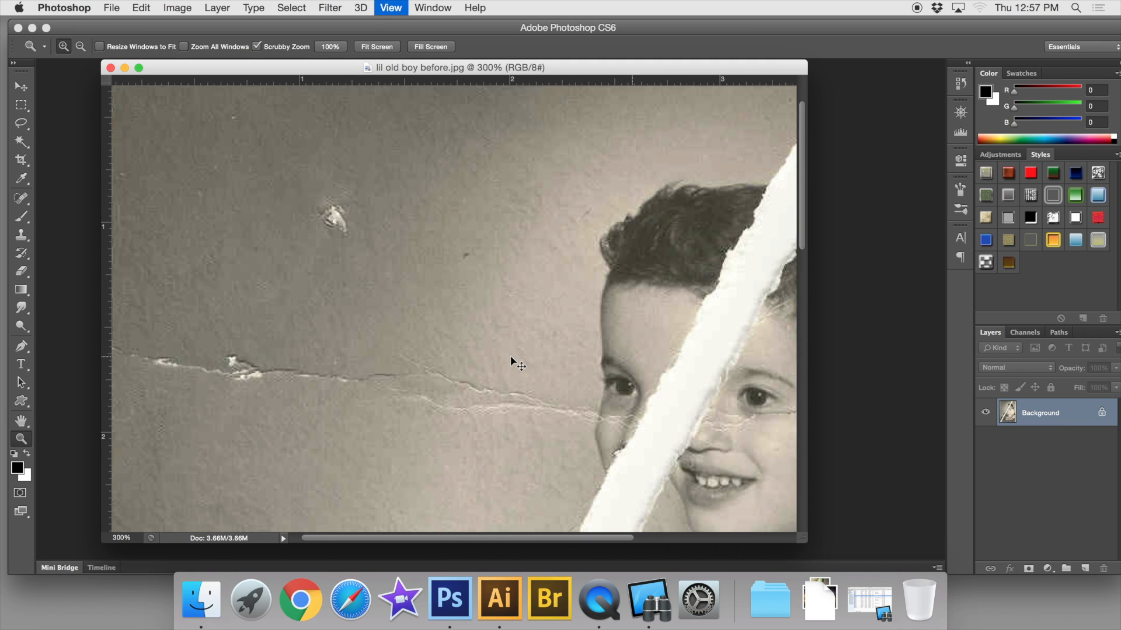
key(super+minus)
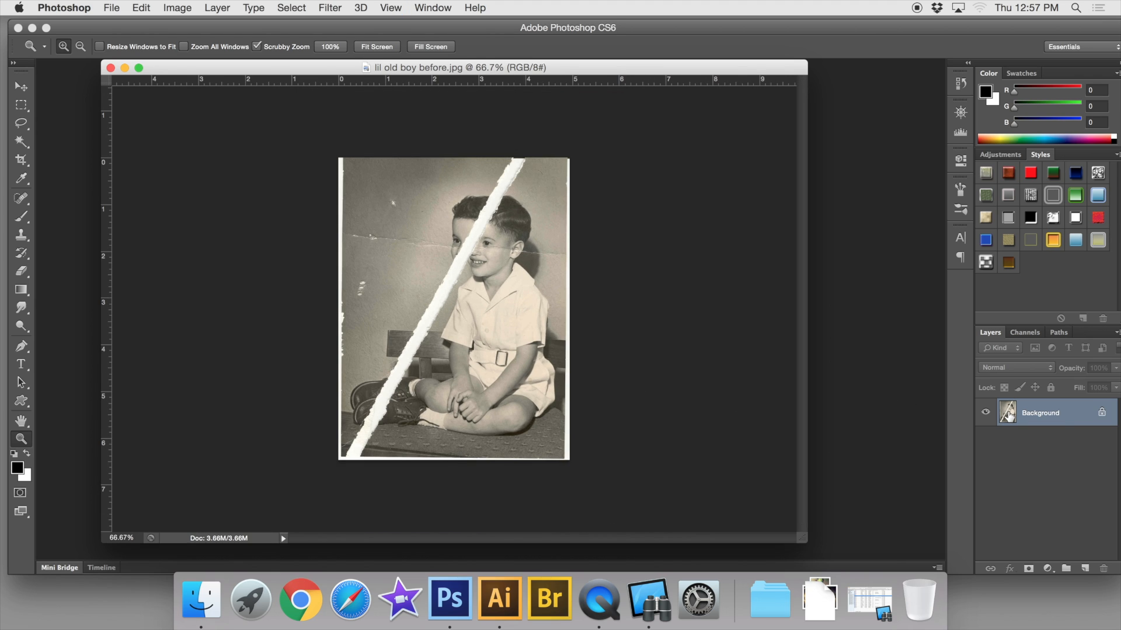
Step: Duplicate the Background layer
drag(1008, 414, 1047, 413)
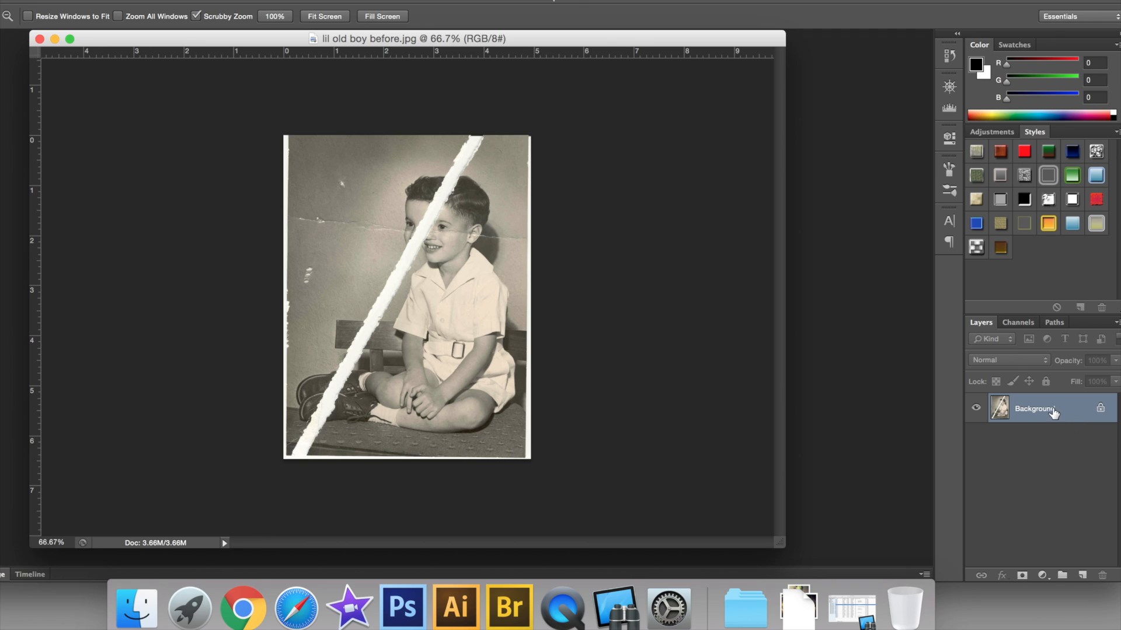
drag(1054, 412, 1085, 567)
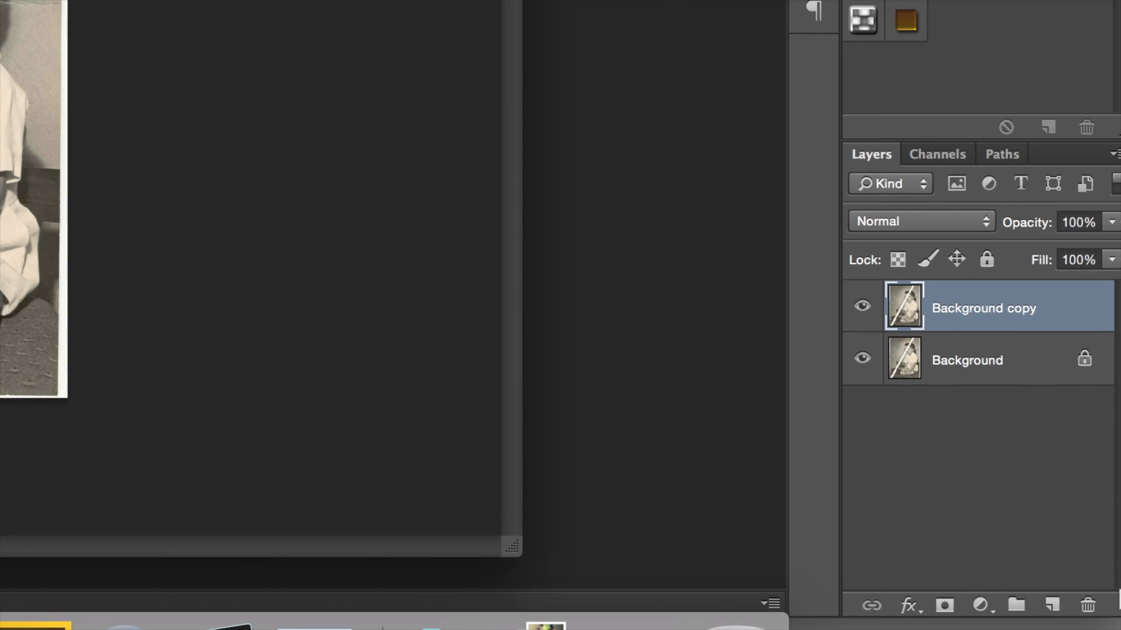
drag(1003, 315, 1051, 601)
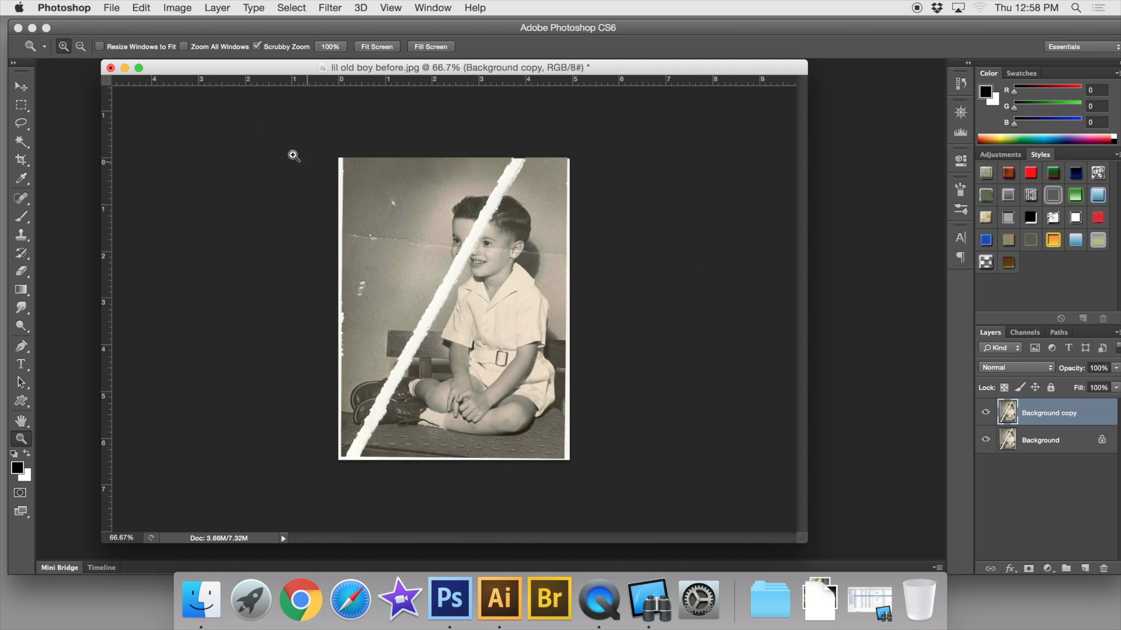
Step: Desaturate the Background copy layer
click(183, 11)
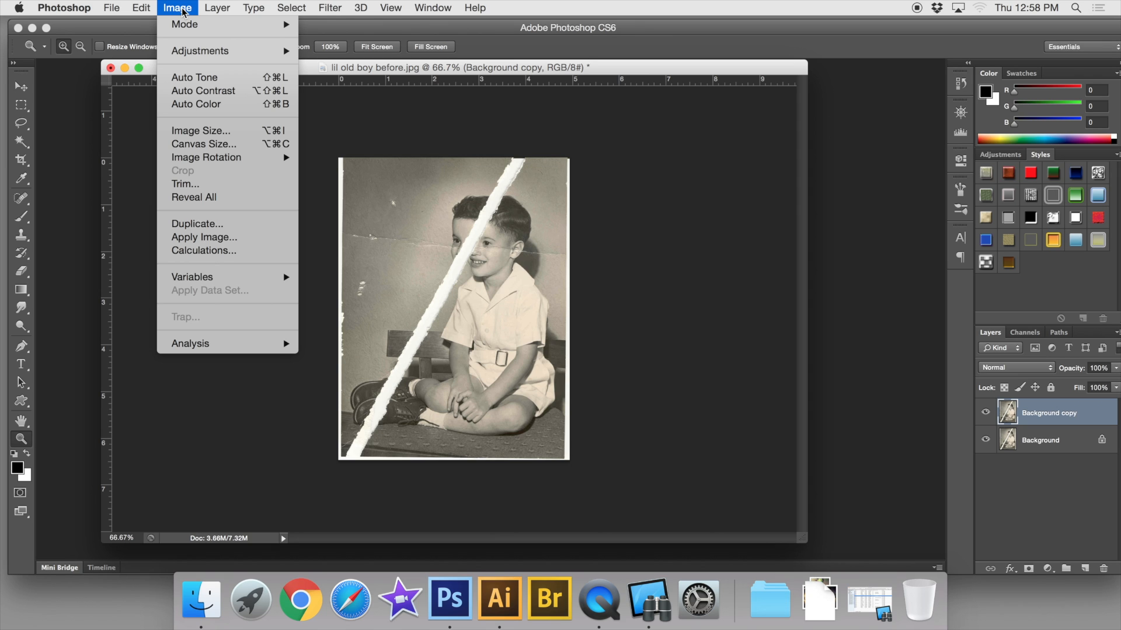
mouse_move(188, 58)
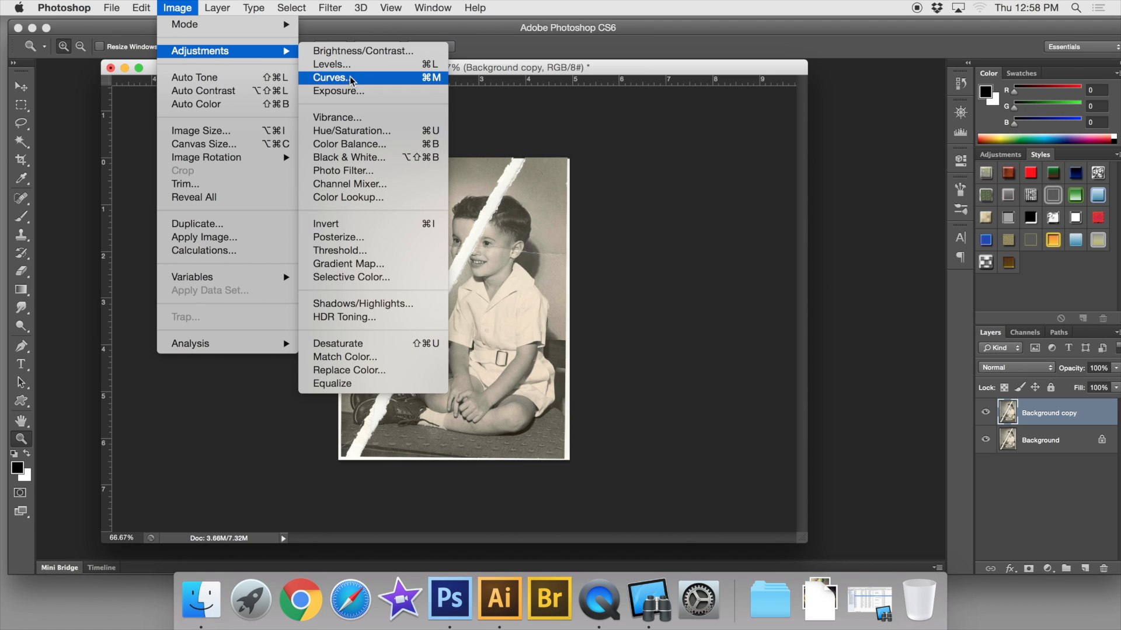
click(359, 344)
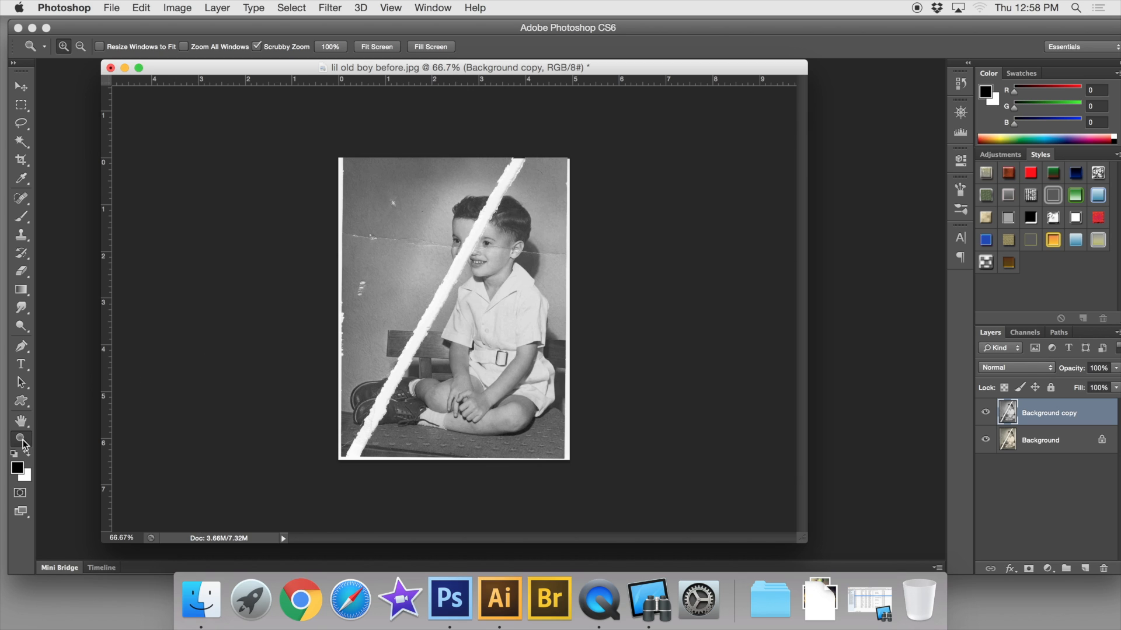
Step: Apply a Levels adjustment to the Background copy layer with input black level 26 and midtones 0.90
drag(458, 223, 532, 275)
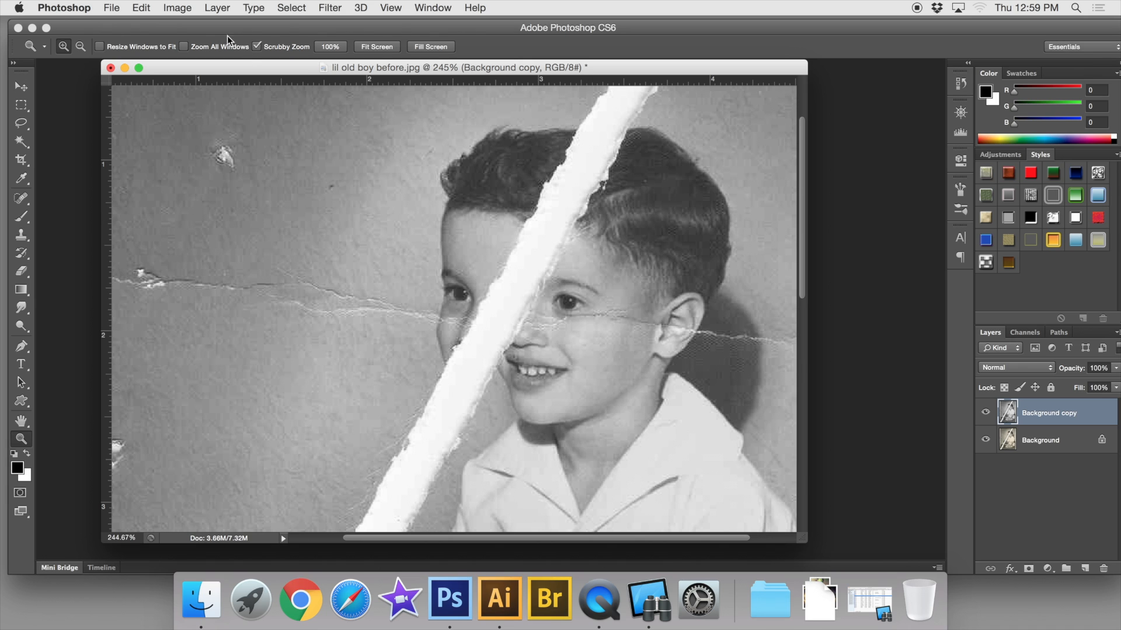
click(178, 9)
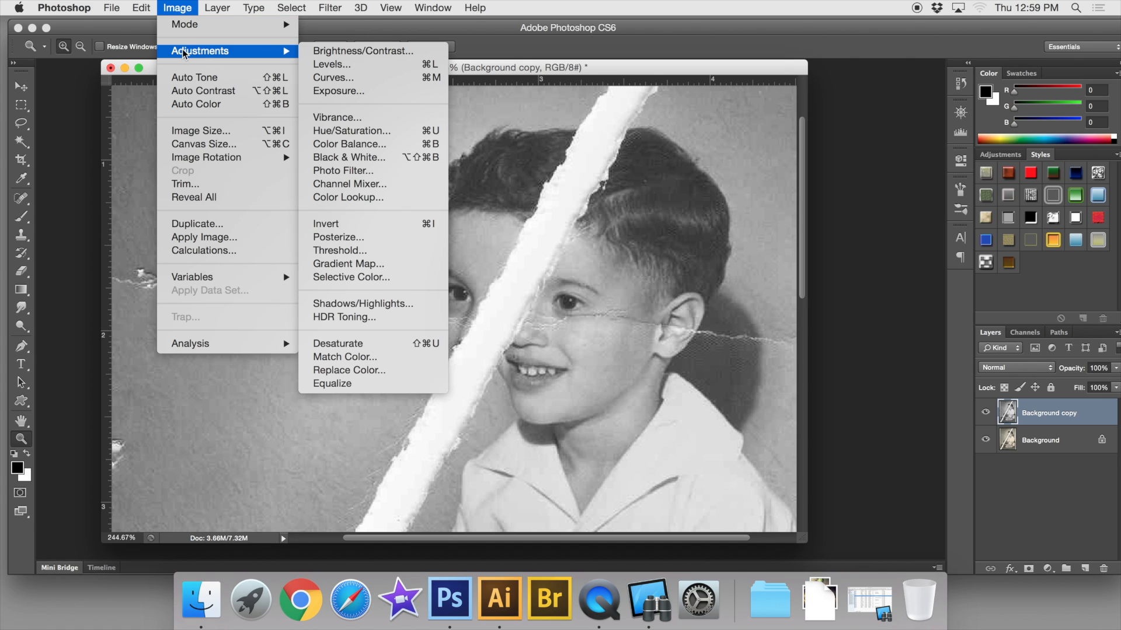
click(328, 65)
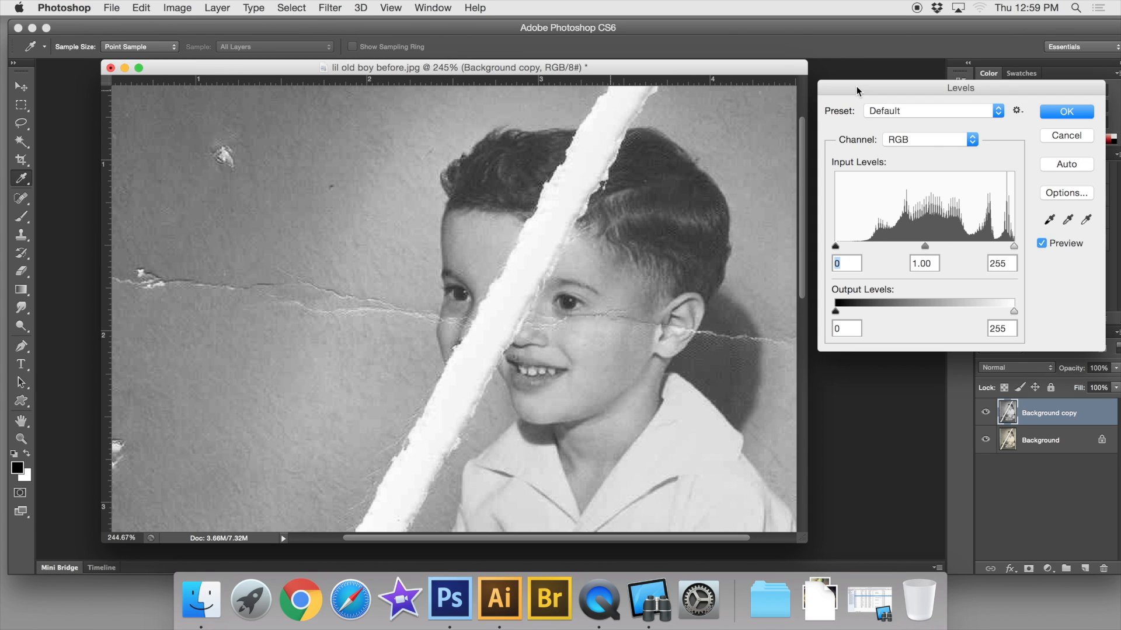
drag(857, 86, 846, 85)
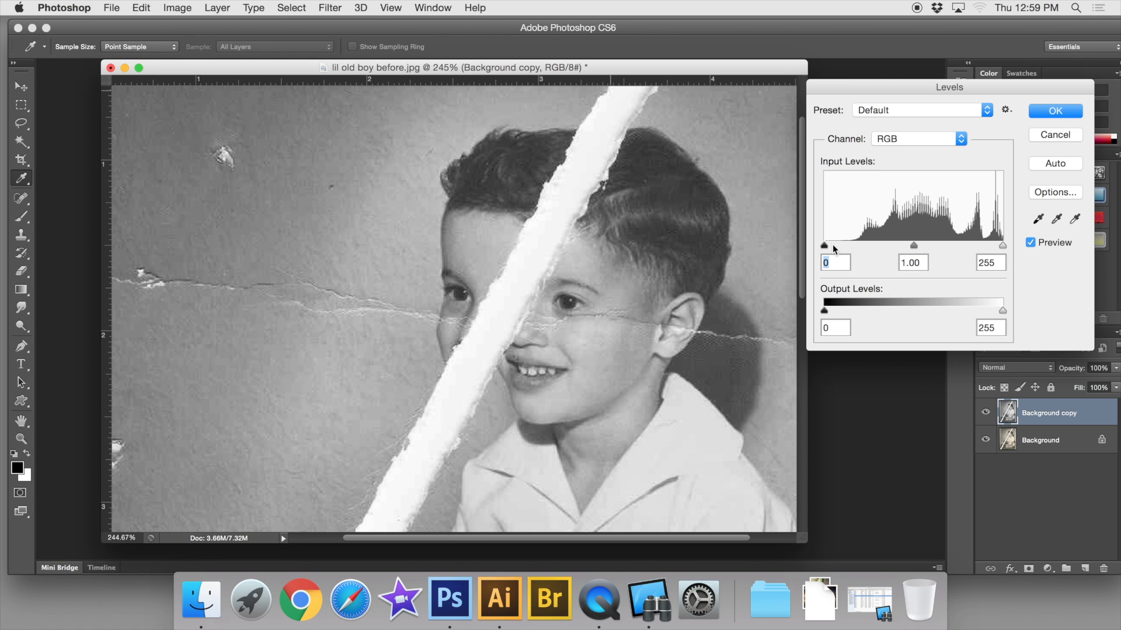
drag(825, 247, 839, 247)
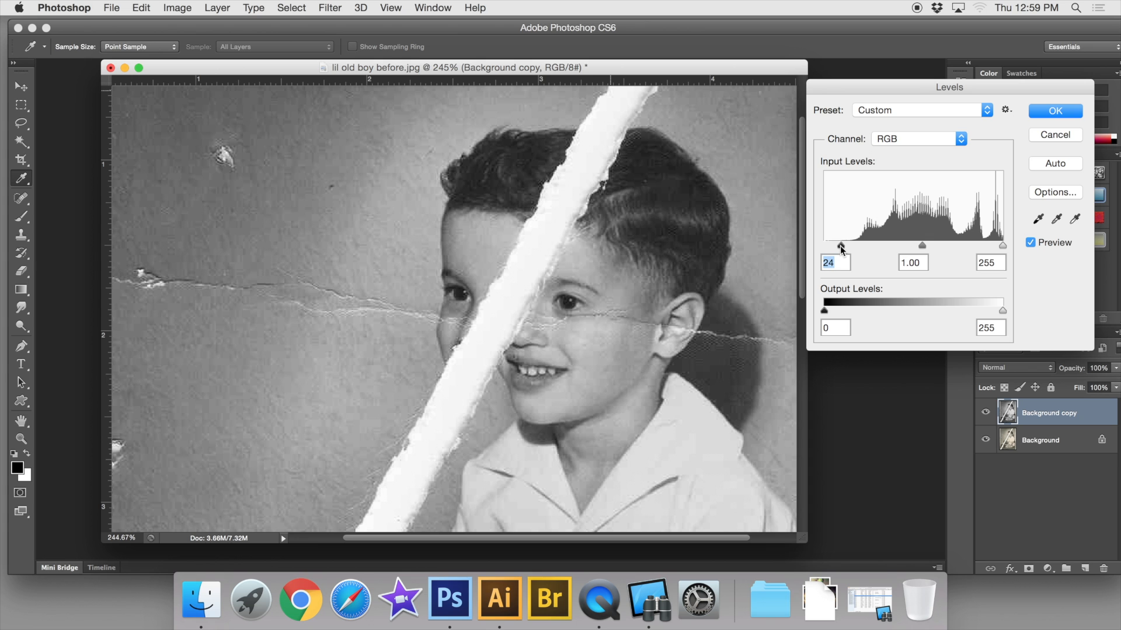
drag(841, 246, 856, 246)
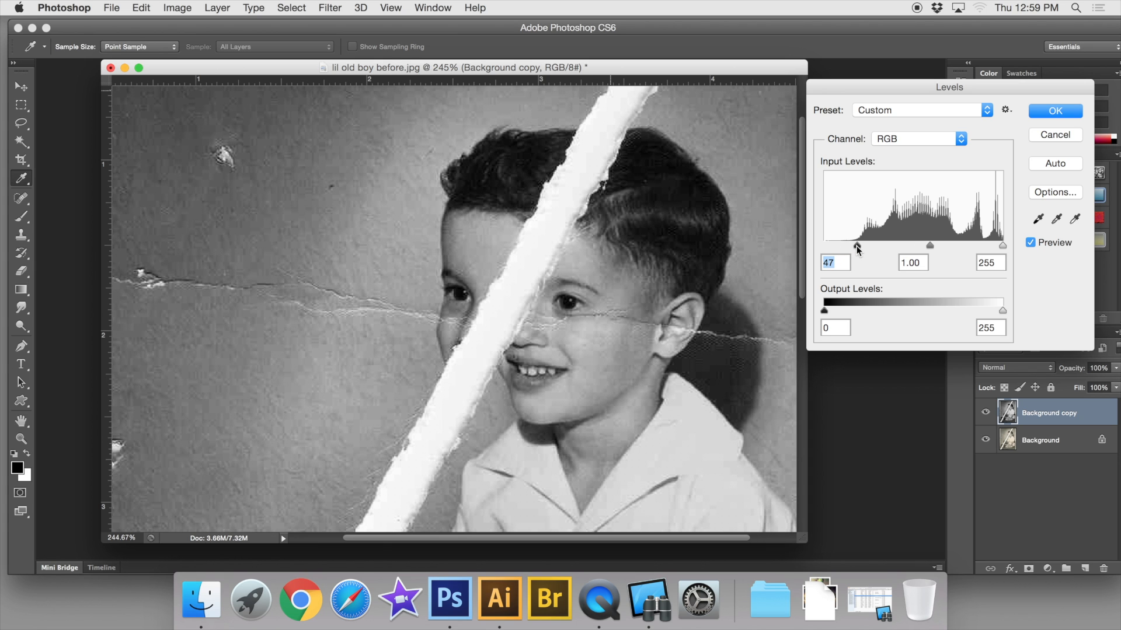
drag(856, 247, 843, 248)
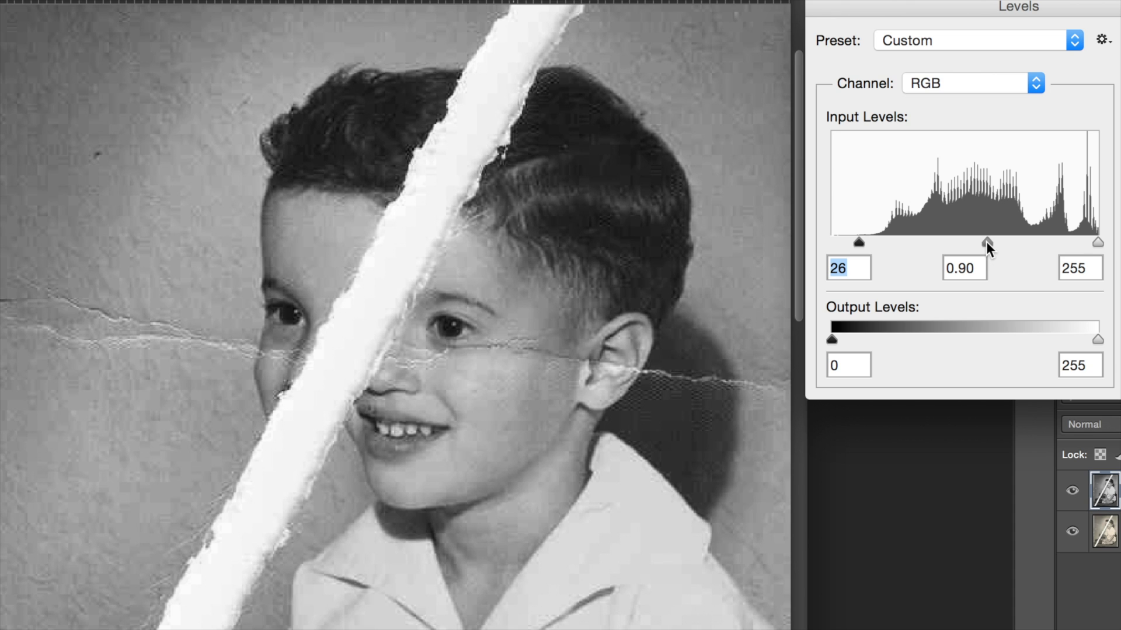
key(Tab)
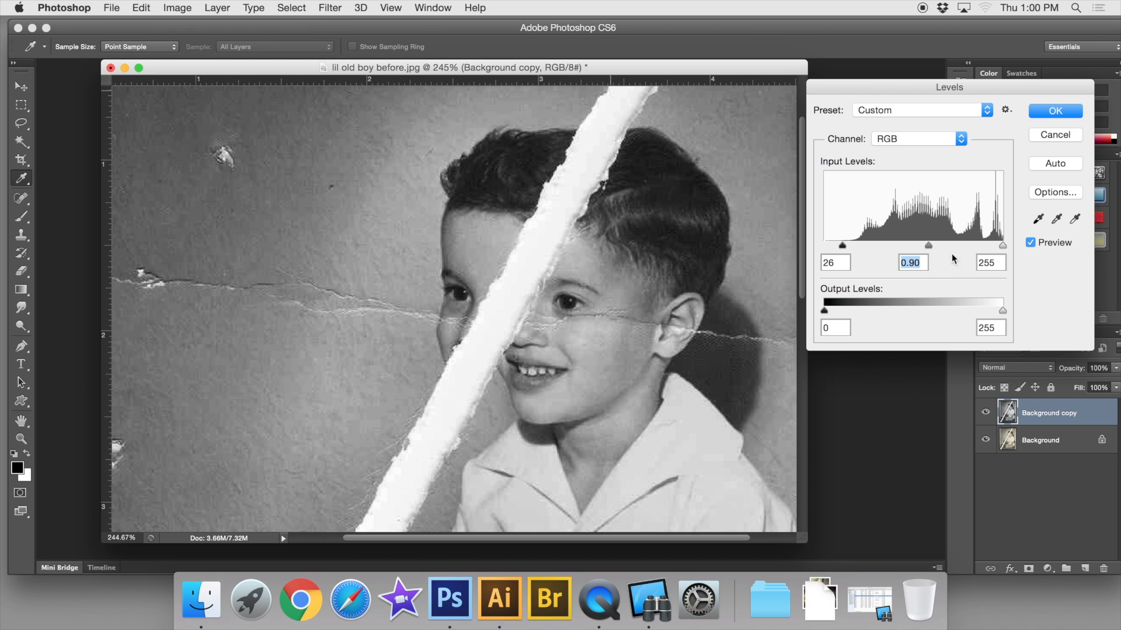
click(1039, 111)
Step: Select the photo piece left of the white tear with the Magnetic Lasso, tracing the tear's edge and the photo's outer borders
key(z)
key(super+minus)
key(super+minus)
key(super+minus)
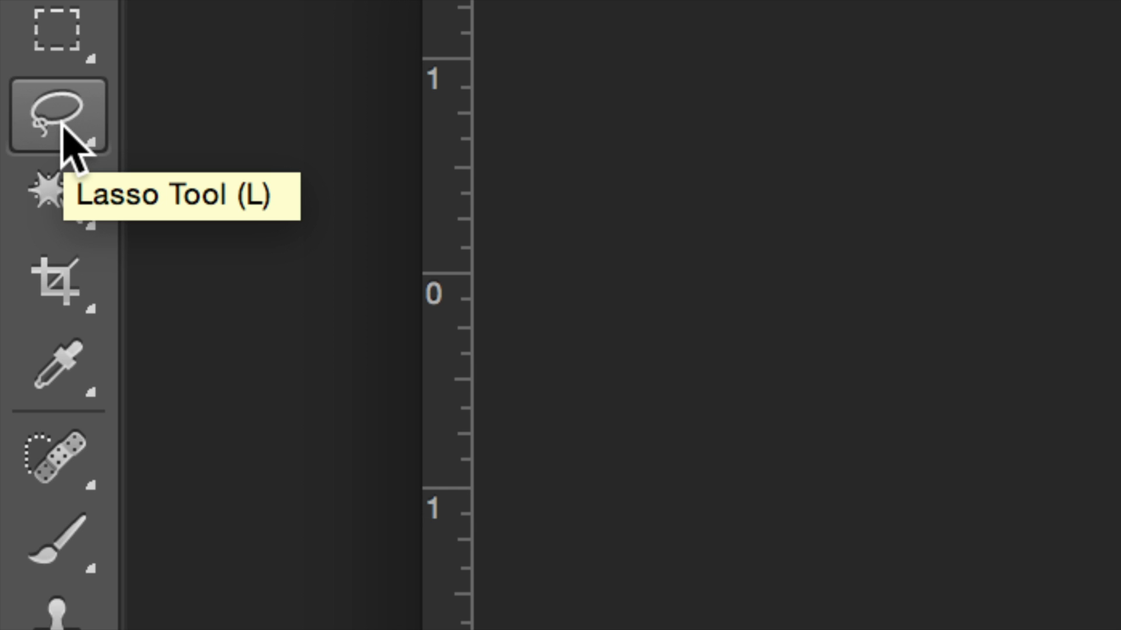
click(62, 122)
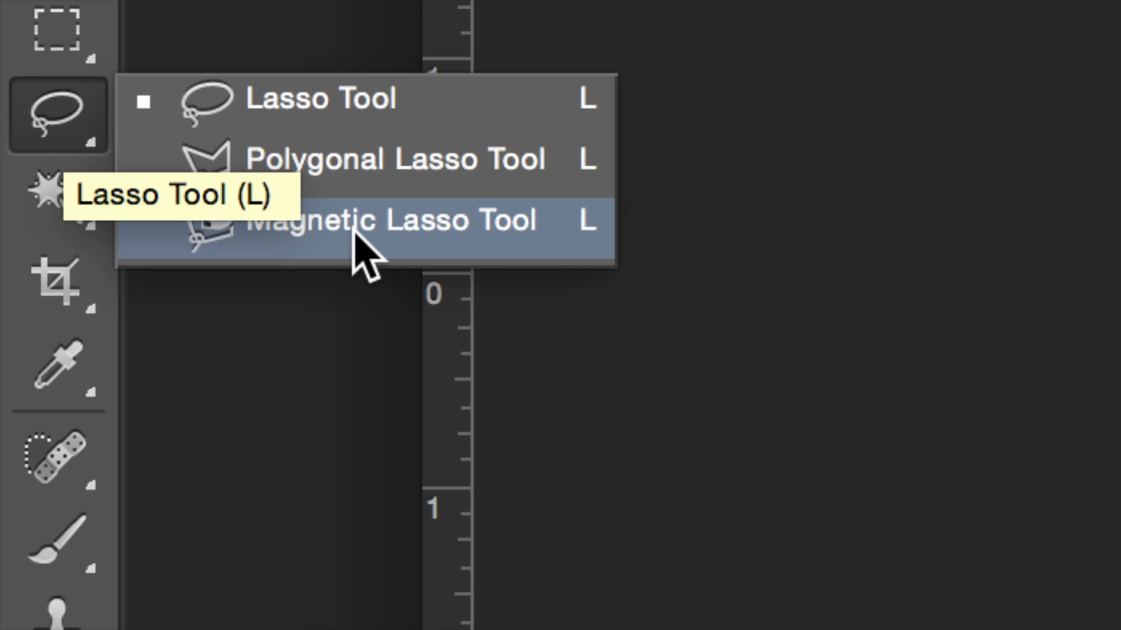
click(435, 248)
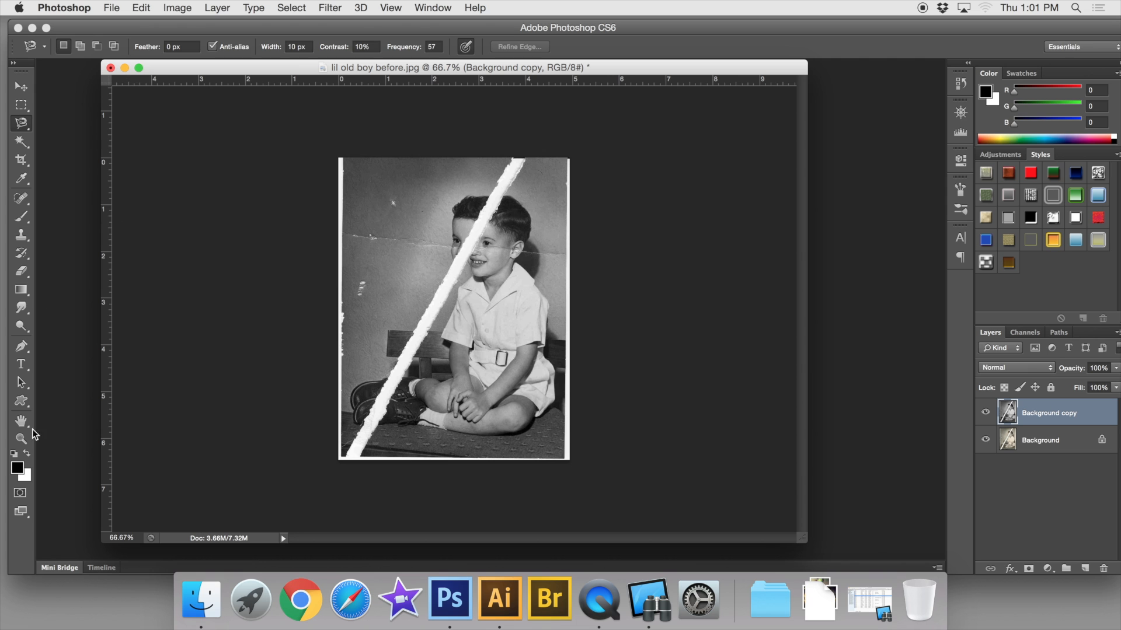
click(22, 438)
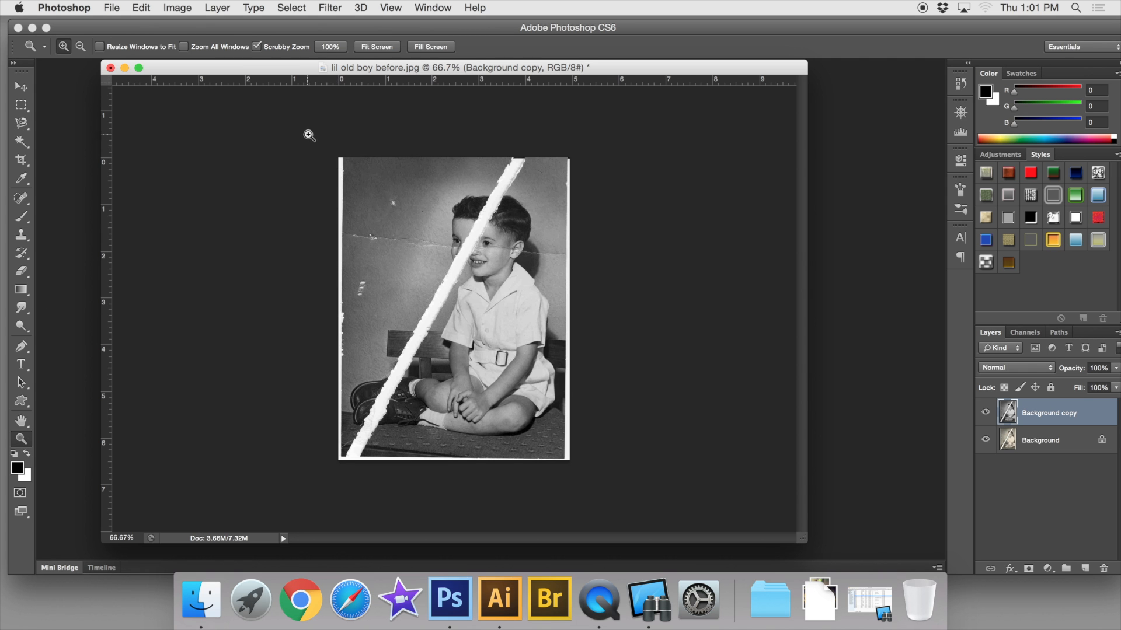
mouse_move(308, 132)
mouse_down()
mouse_move(400, 216)
mouse_move(338, 181)
mouse_up()
drag(513, 157, 590, 115)
key(l)
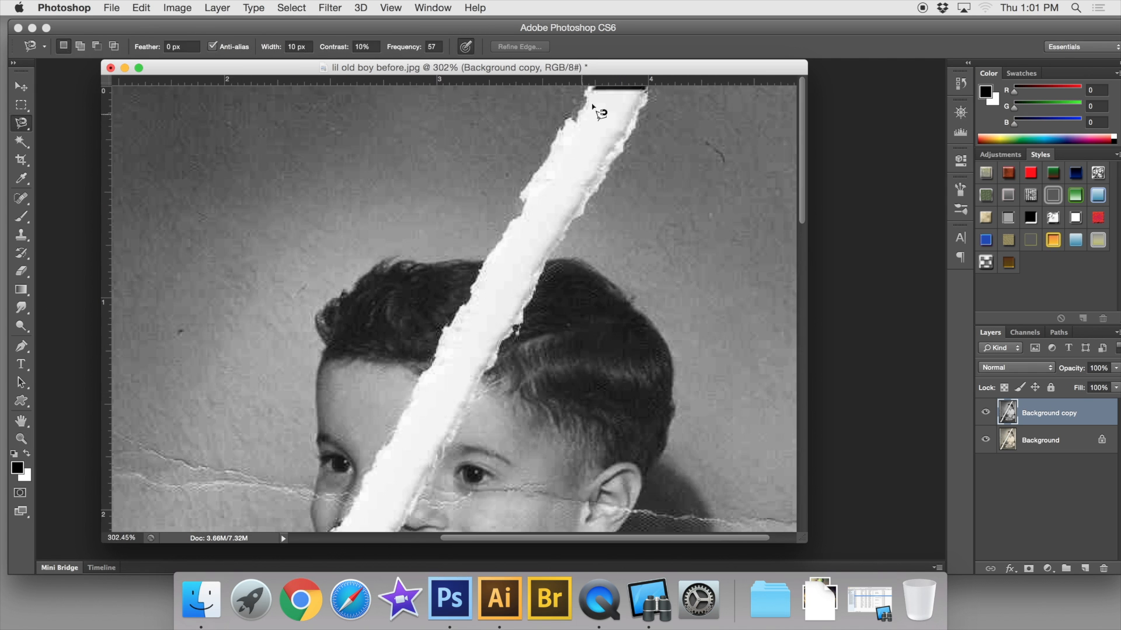
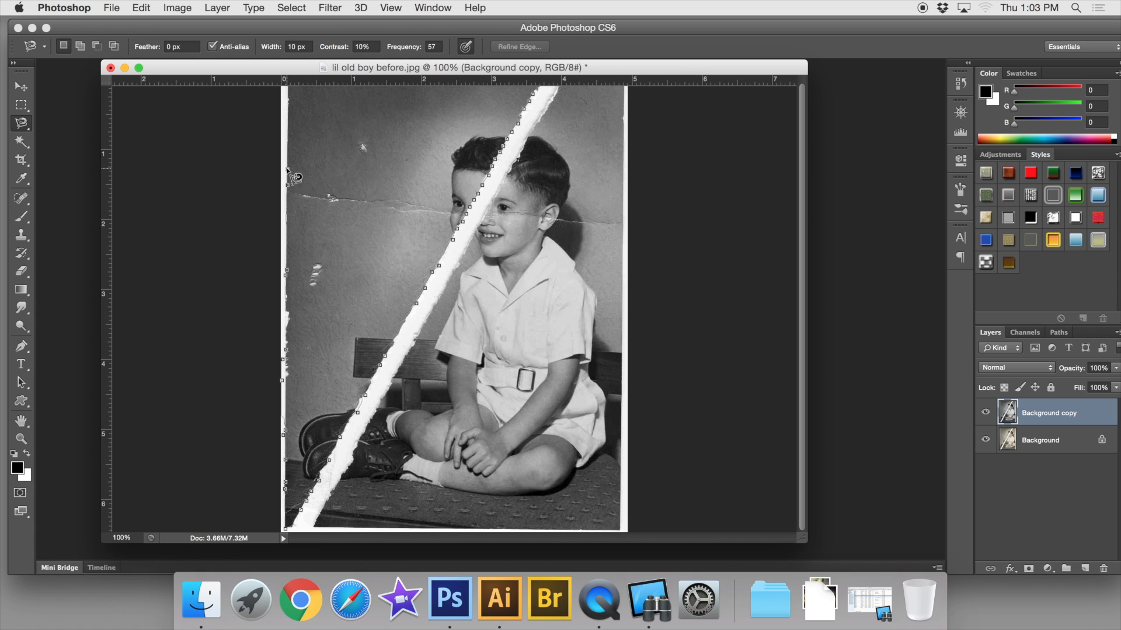
scroll(286, 271, up, 1)
key(super+minus)
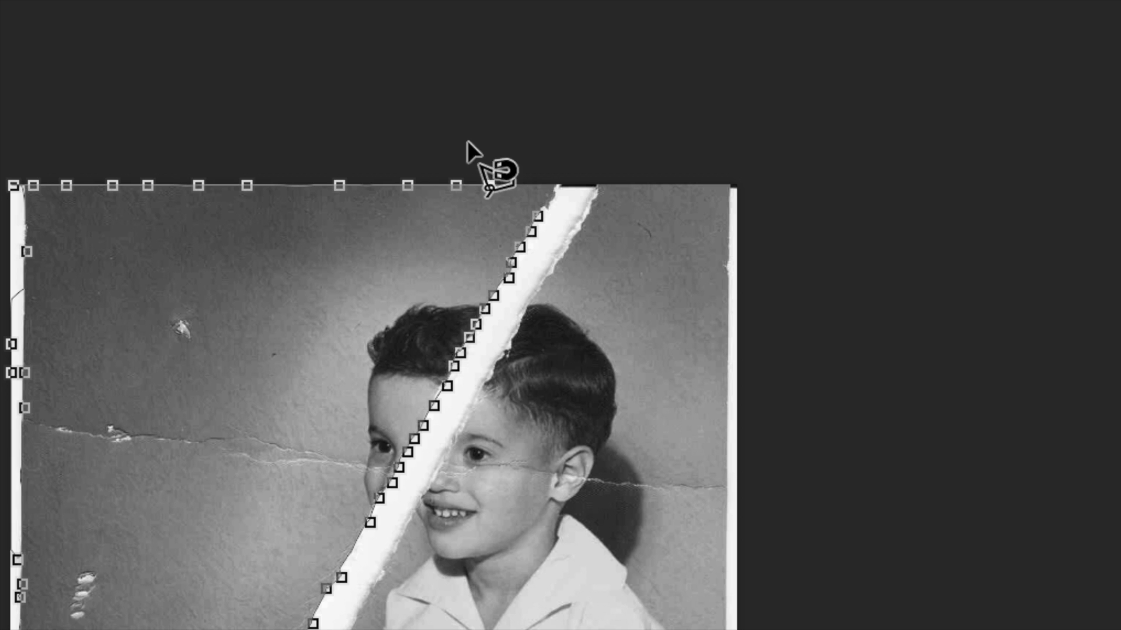
click(544, 210)
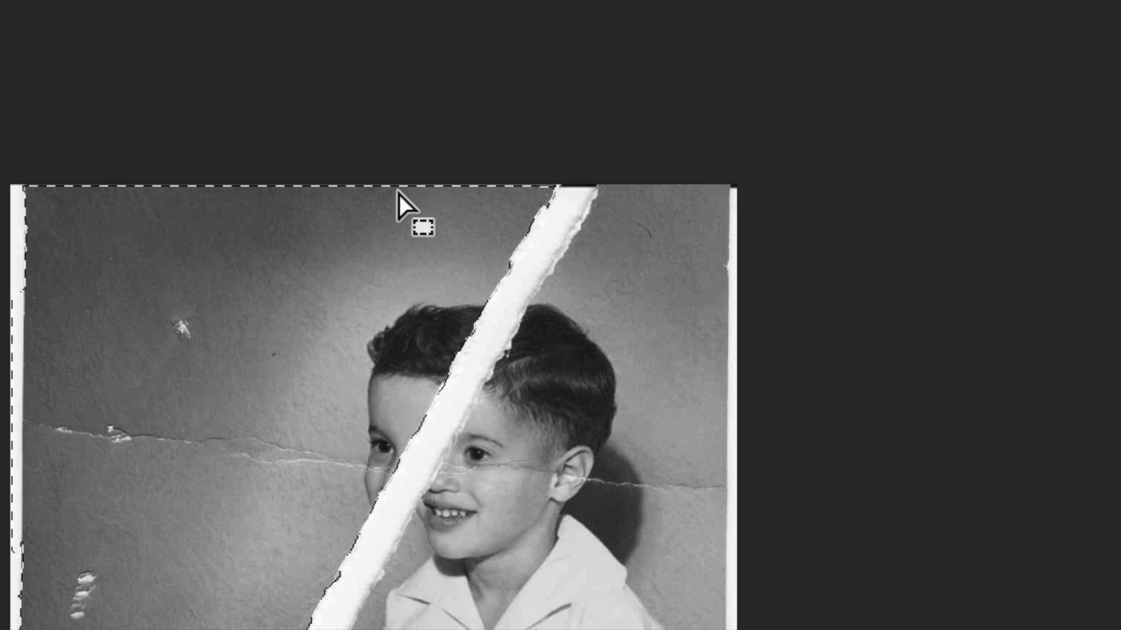
Step: Copy the selected photo piece left of the tear from the Background copy onto its own layer
key(super+minus)
key(super+minus)
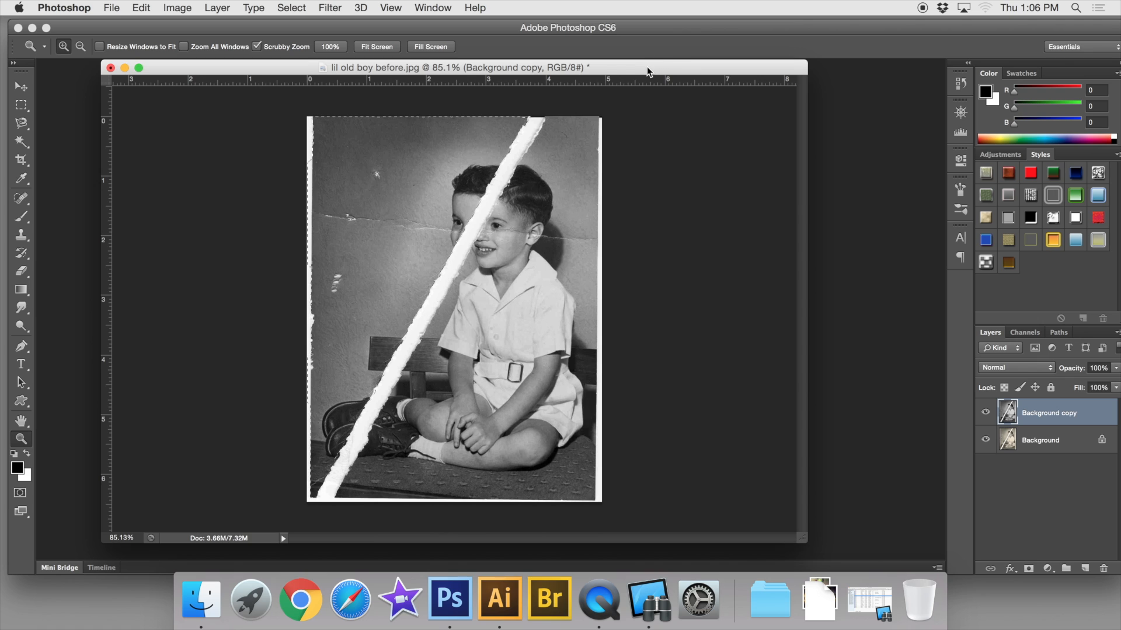
drag(646, 71, 662, 75)
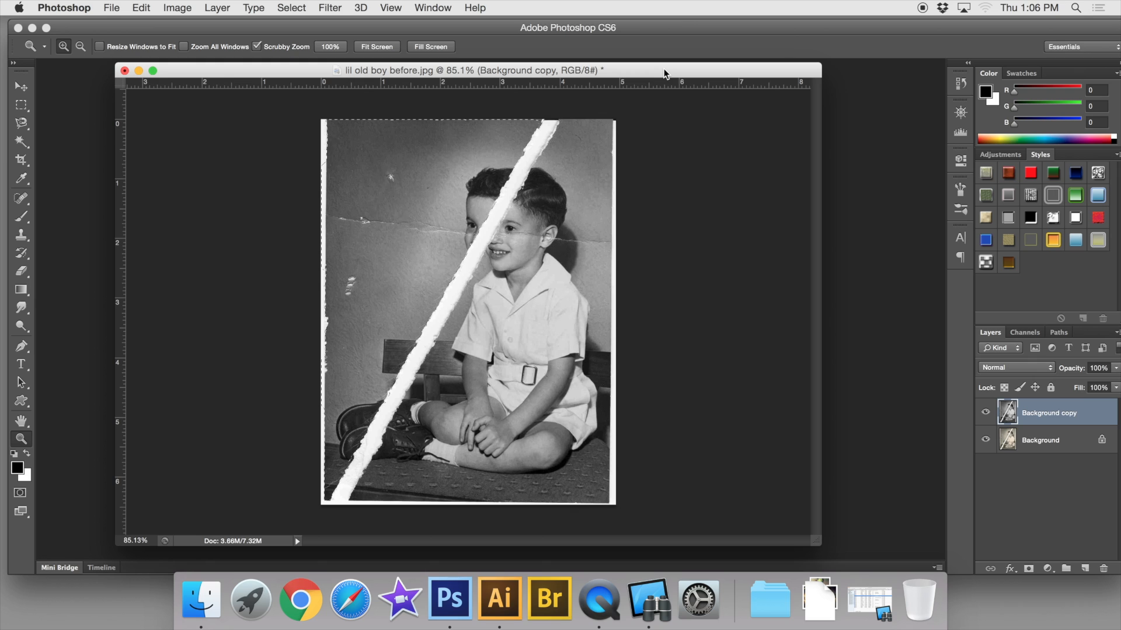
key(super+j)
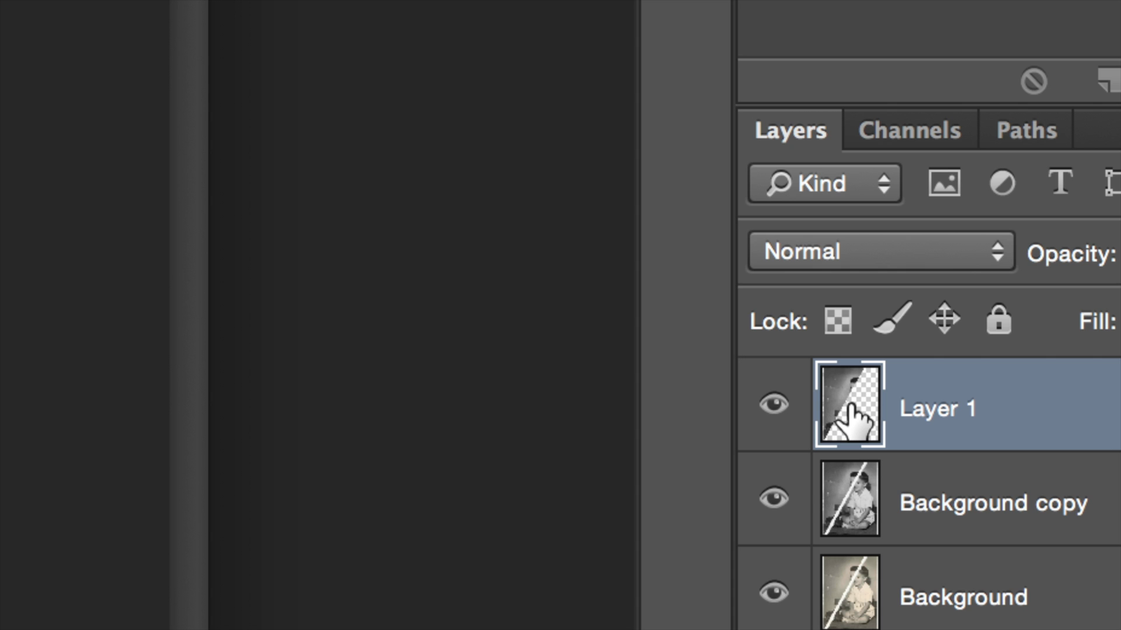
drag(850, 404, 840, 370)
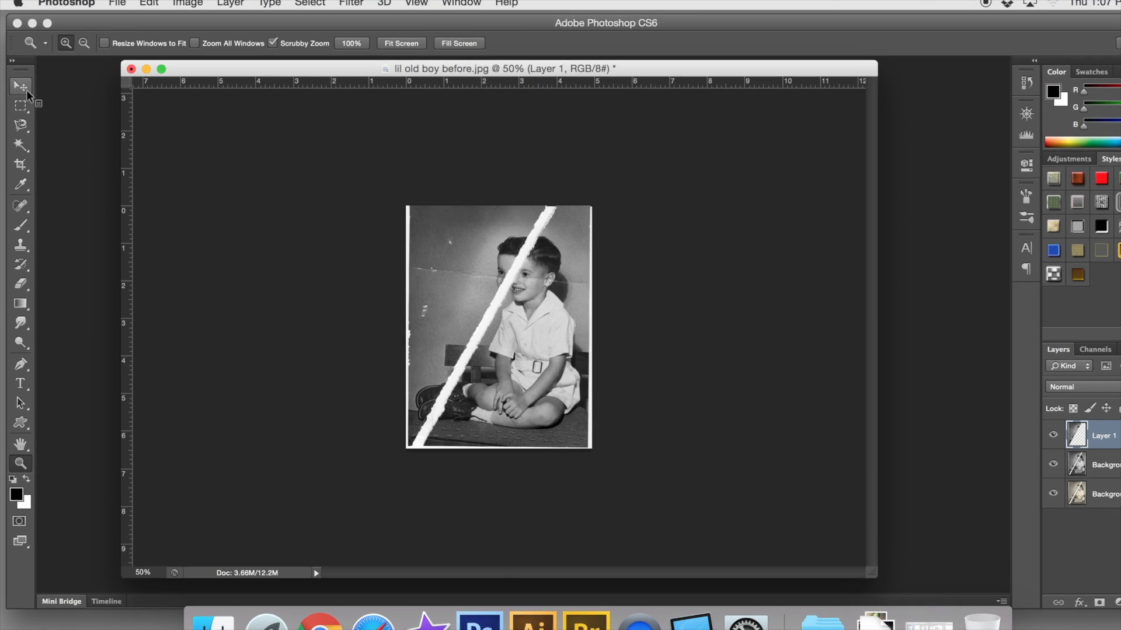
Step: Move the left photo piece on Layer 1 toward the right piece with the Move tool, closing most of the white gap
click(23, 87)
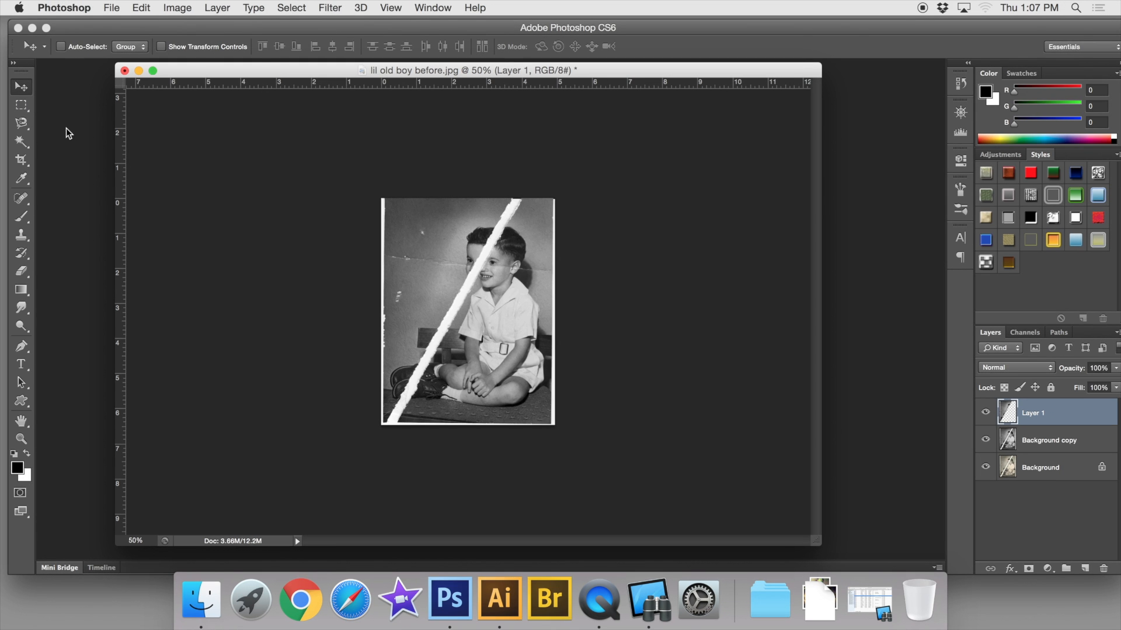
click(22, 438)
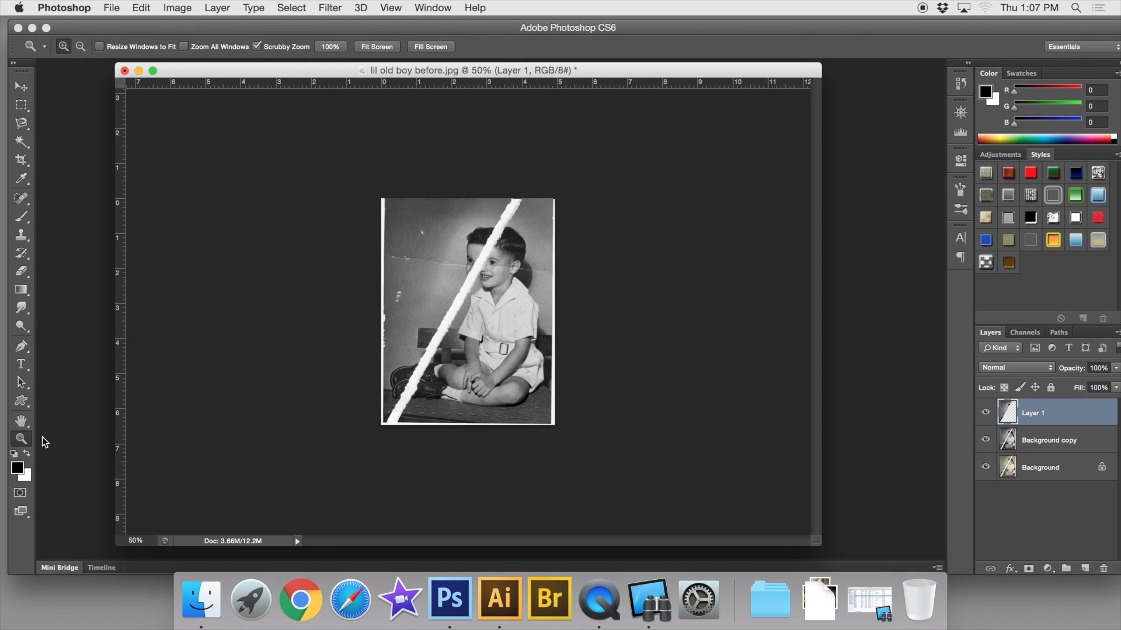
drag(483, 266, 540, 266)
key(v)
drag(383, 270, 423, 272)
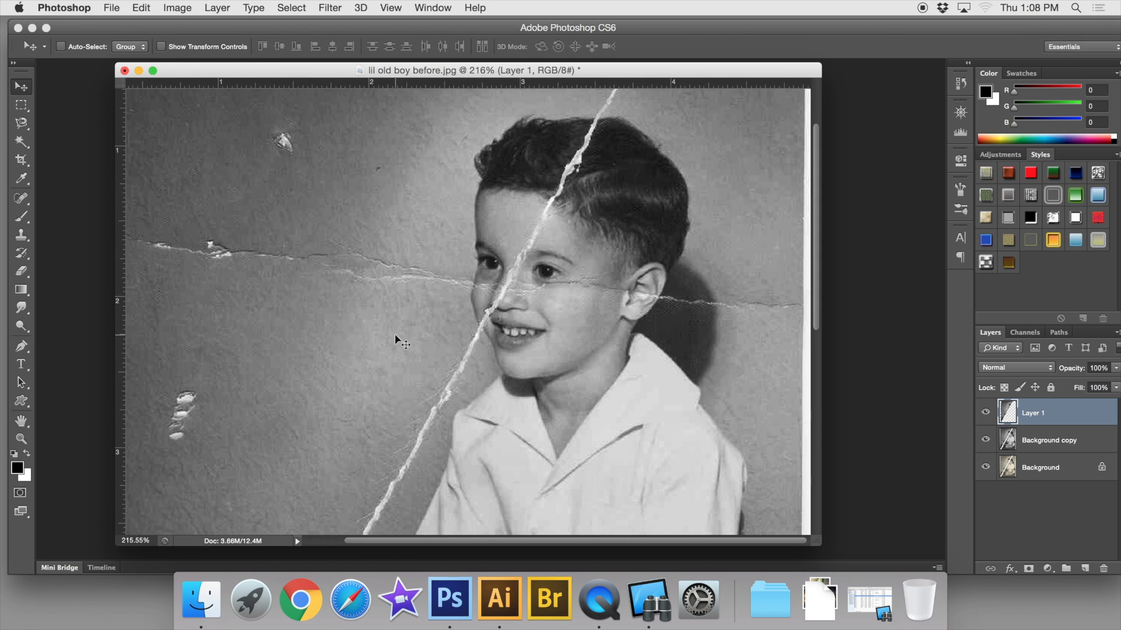
Step: Fine-tune the position of Layer 1 so the boy's eyes, nose and mouth line up across the tear
click(21, 439)
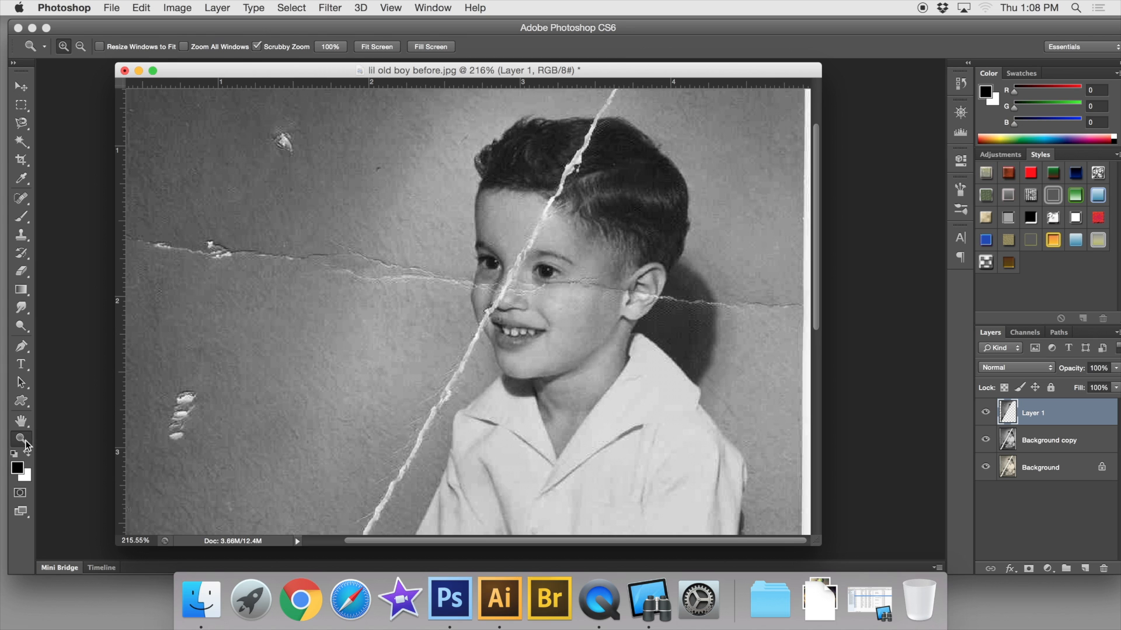
drag(503, 287, 508, 287)
click(21, 86)
drag(284, 277, 304, 287)
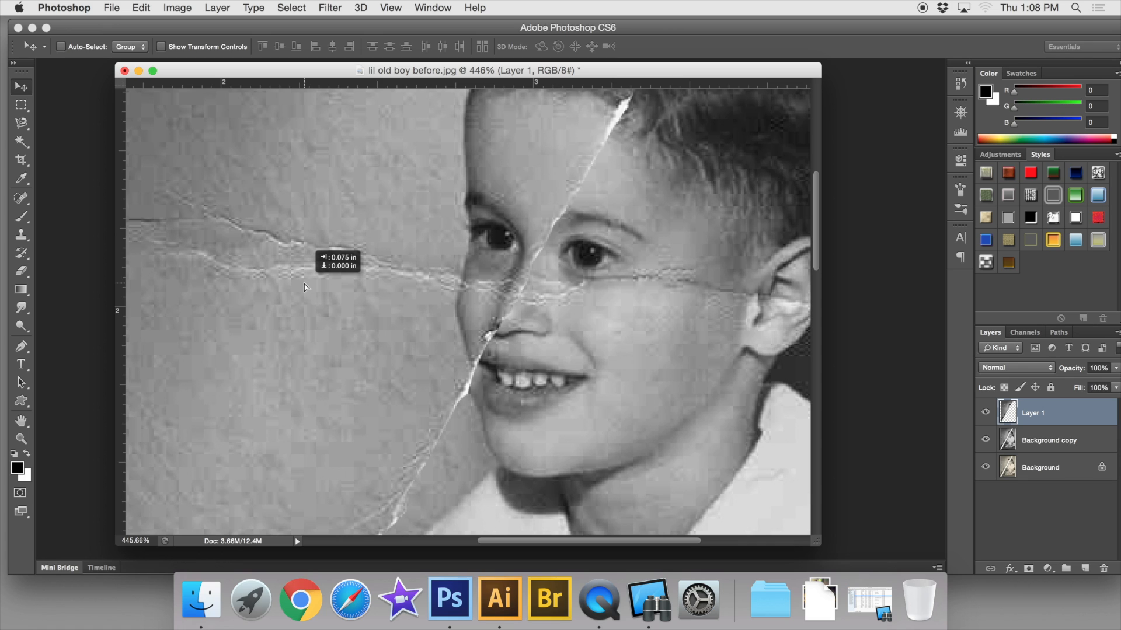
mouse_move(304, 287)
mouse_down()
mouse_move(270, 277)
mouse_move(284, 279)
mouse_up()
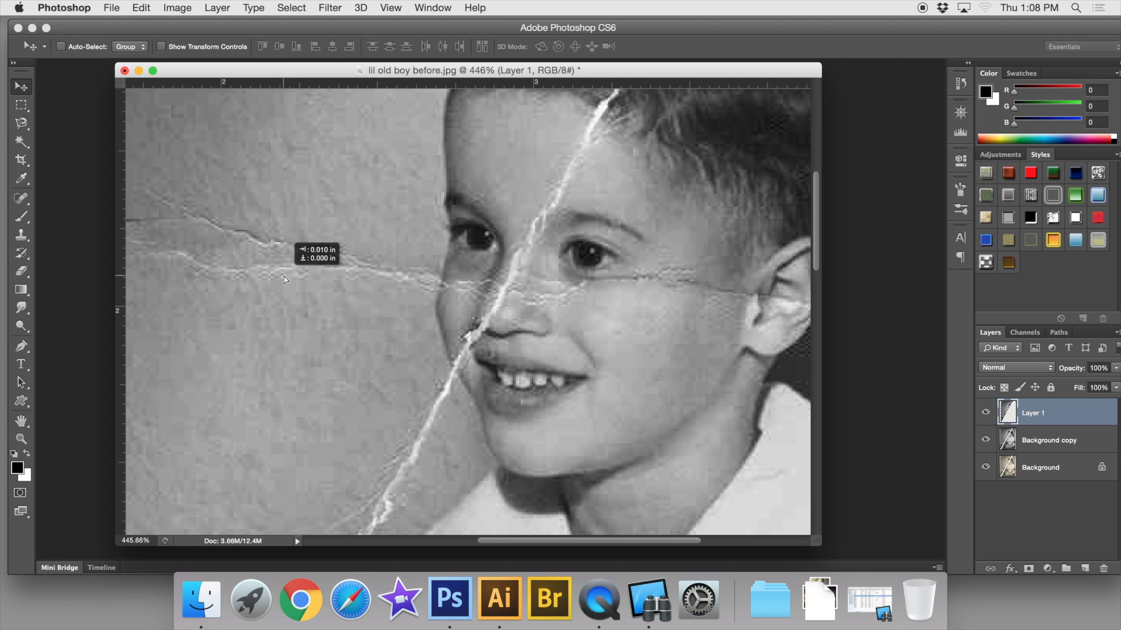
drag(284, 279, 285, 277)
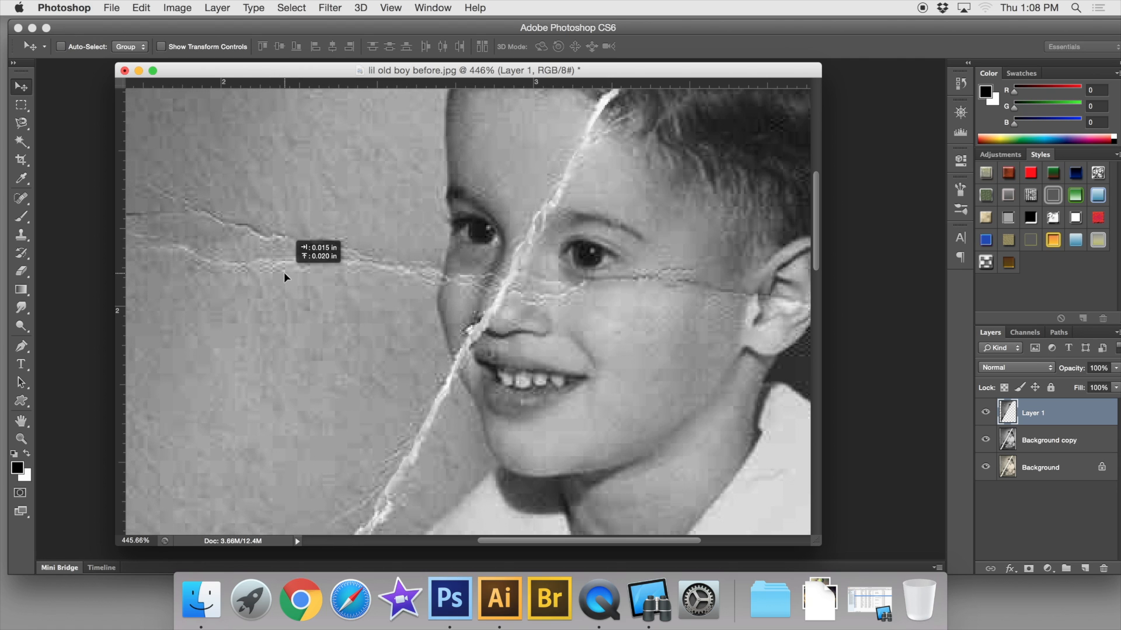
drag(284, 276, 282, 275)
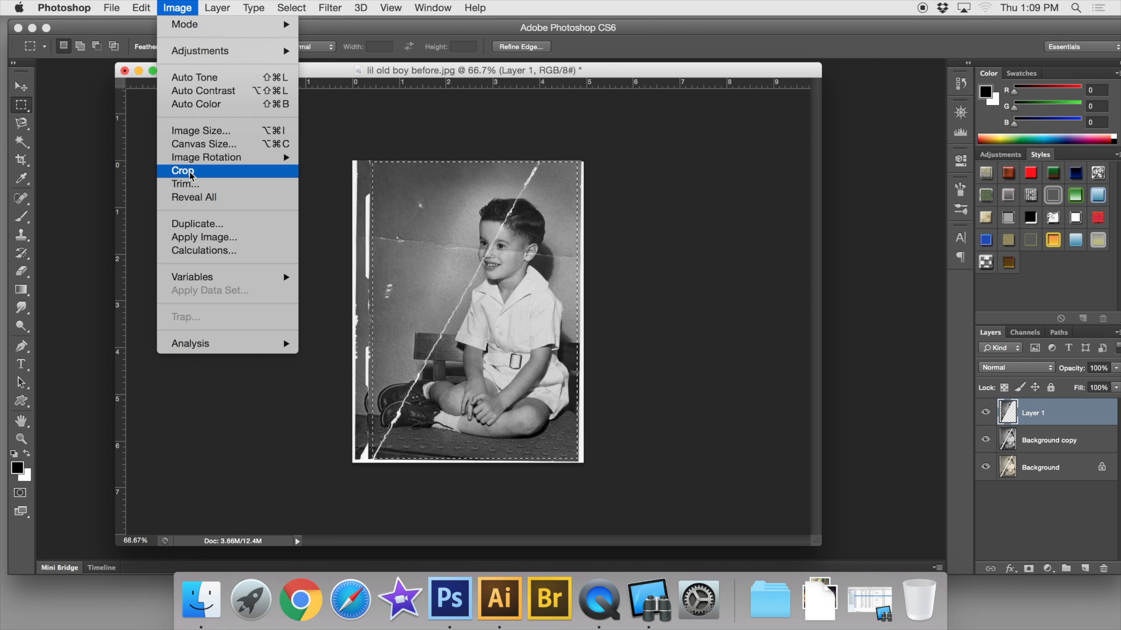
Step: Crop the image to the rectangular selection that excludes the white borders, and clear the selection
click(189, 170)
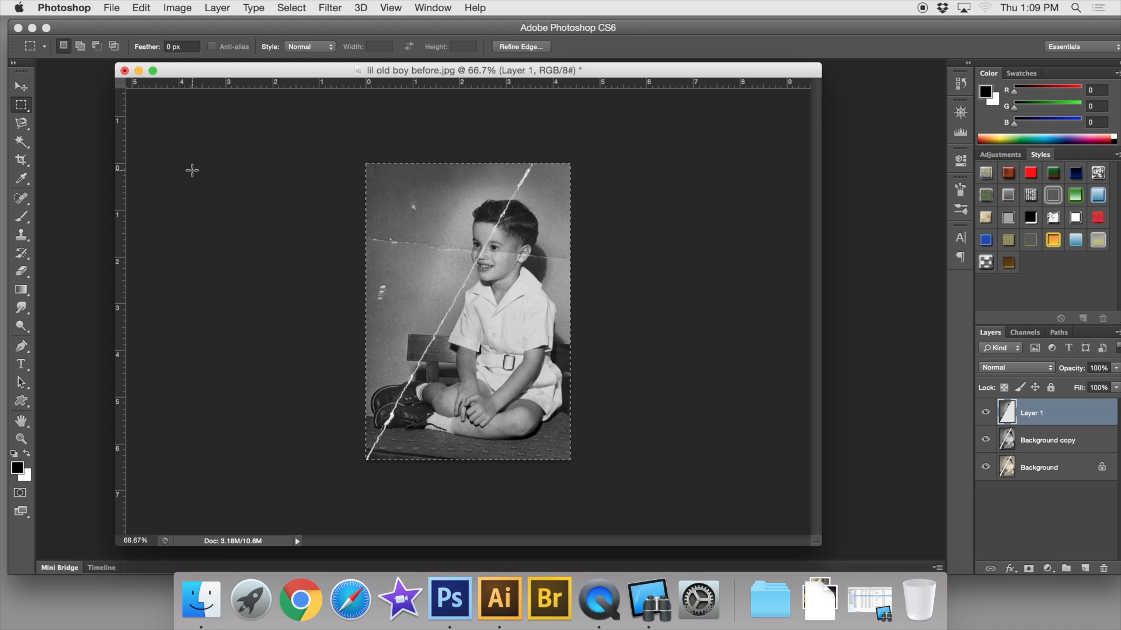
key(super+d)
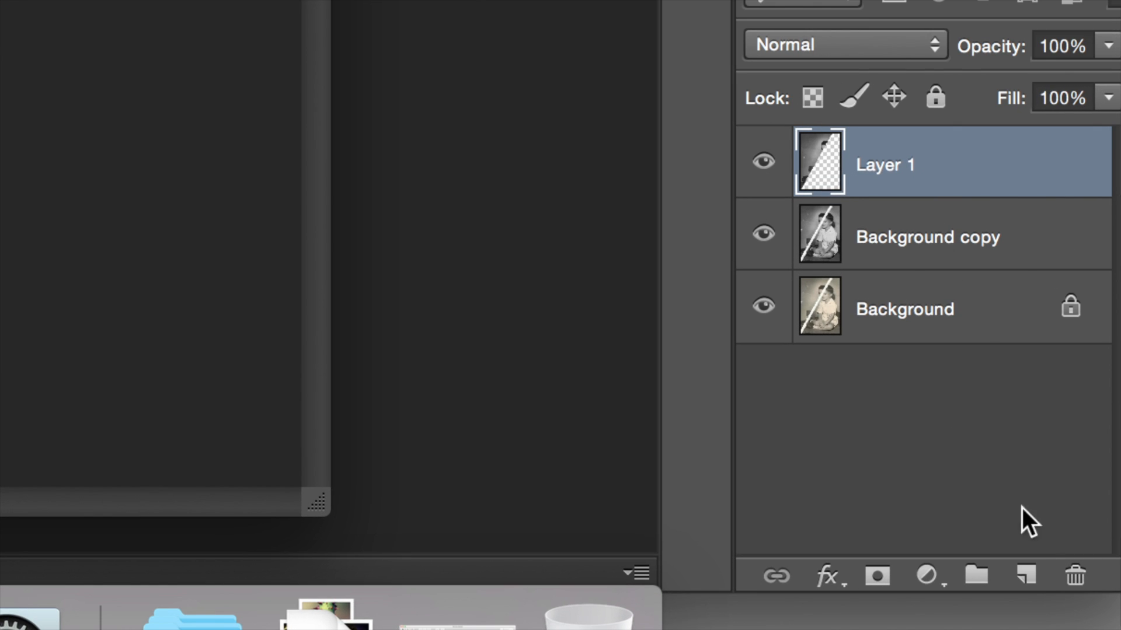
Step: Add an empty layer above Layer 1 and set the Clone Stamp opacity to 100%
click(1026, 578)
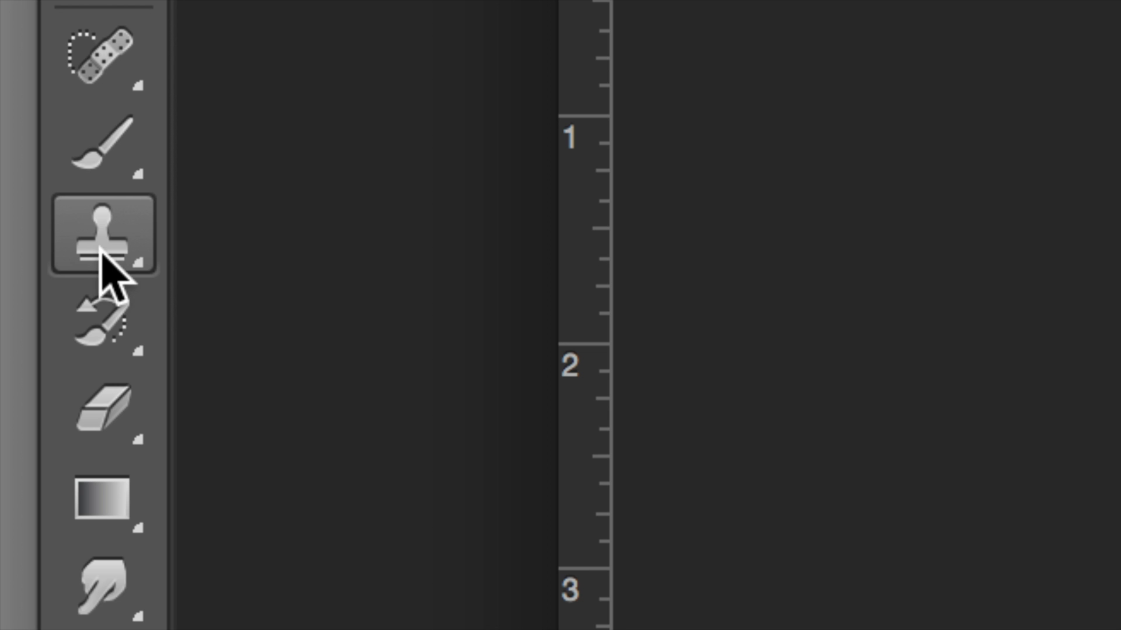
click(23, 237)
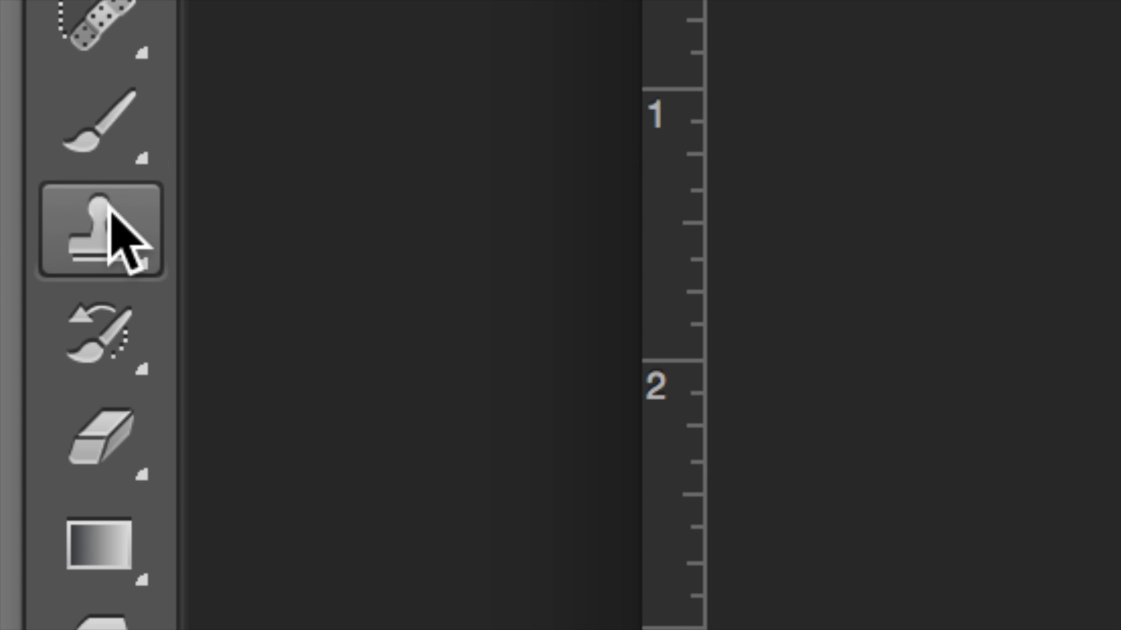
click(110, 212)
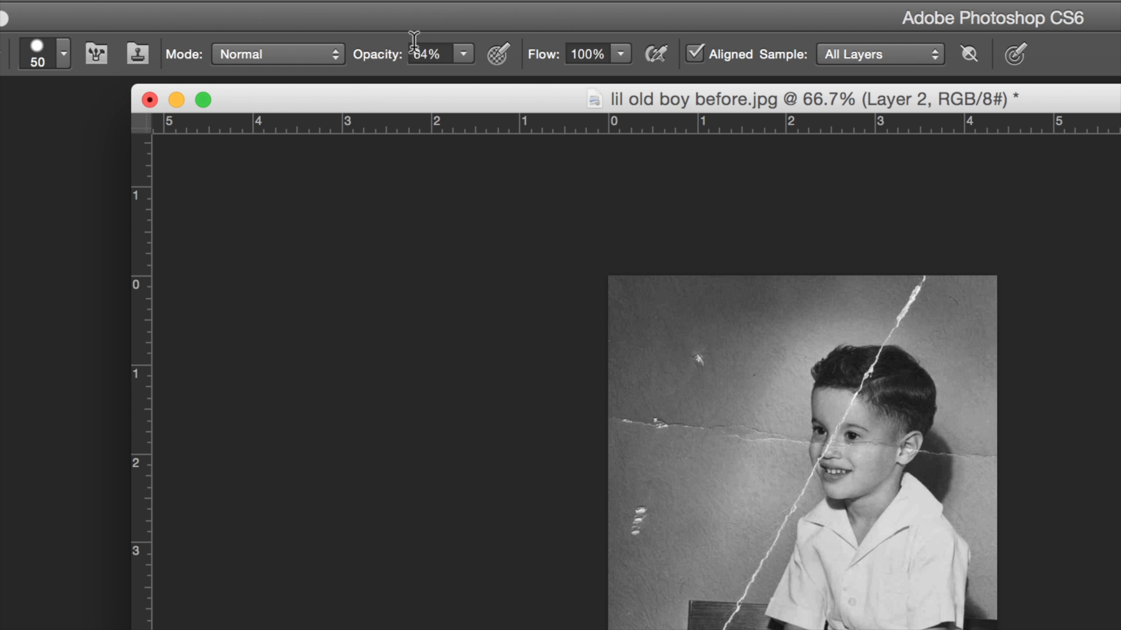
click(289, 46)
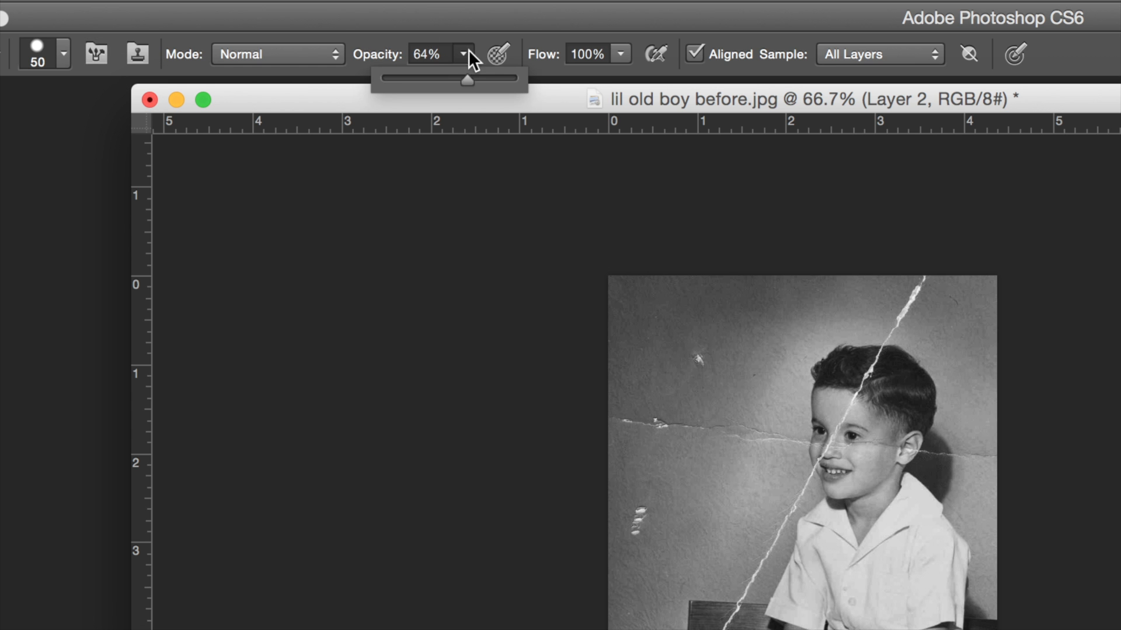
key(0)
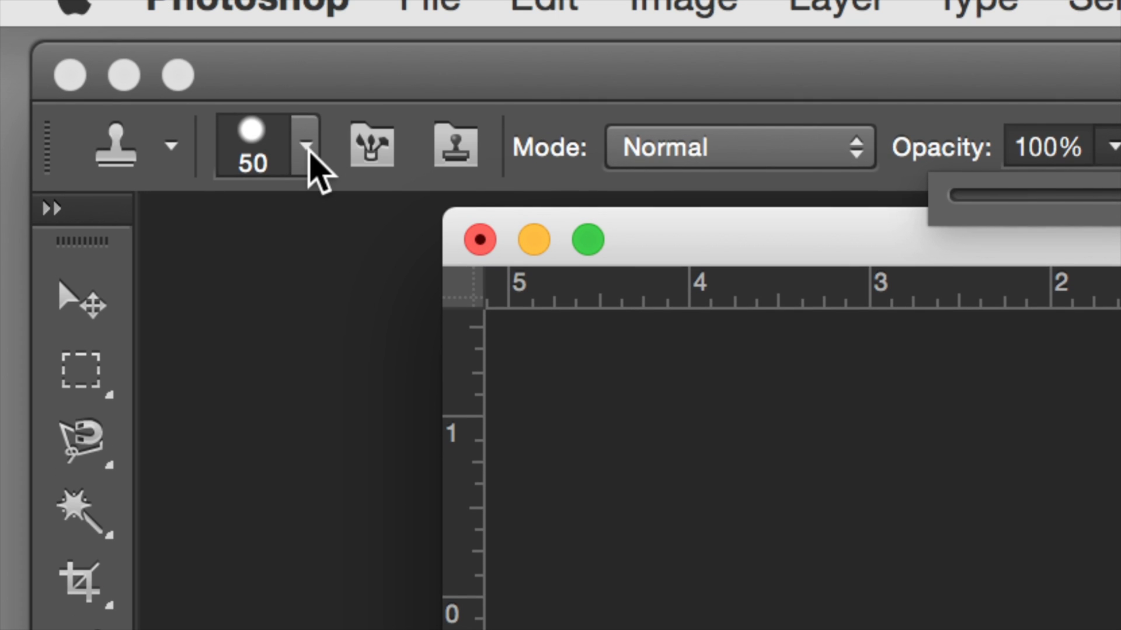
Step: Set the Clone Stamp brush to a size of 14 px and a hardness of 70%
click(307, 151)
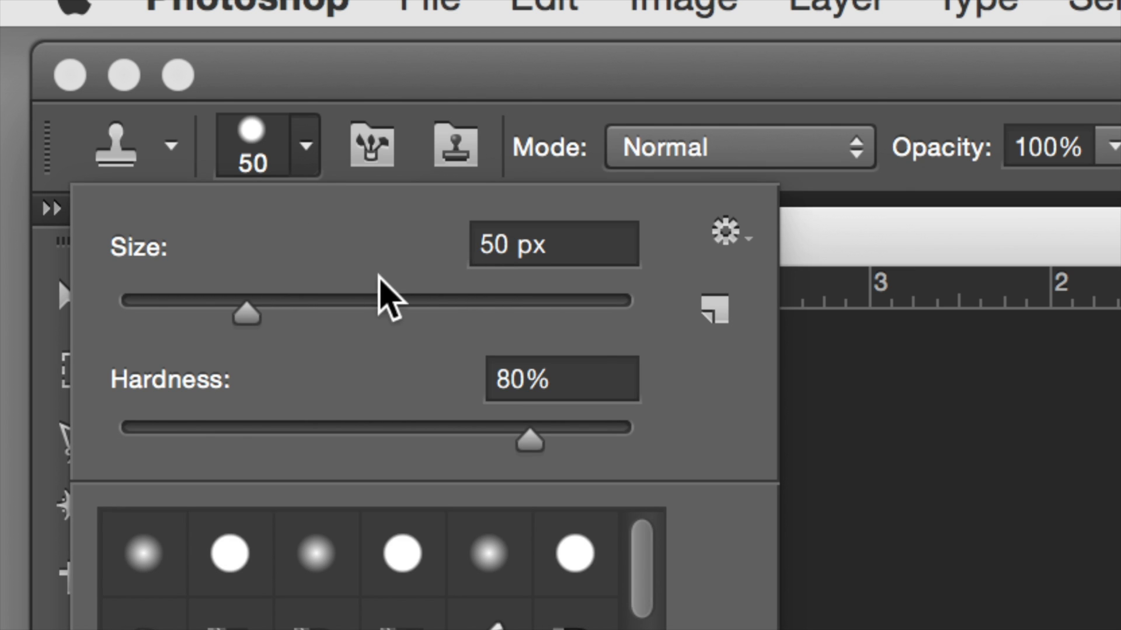
mouse_move(257, 320)
mouse_down()
mouse_move(228, 331)
mouse_move(163, 318)
mouse_up()
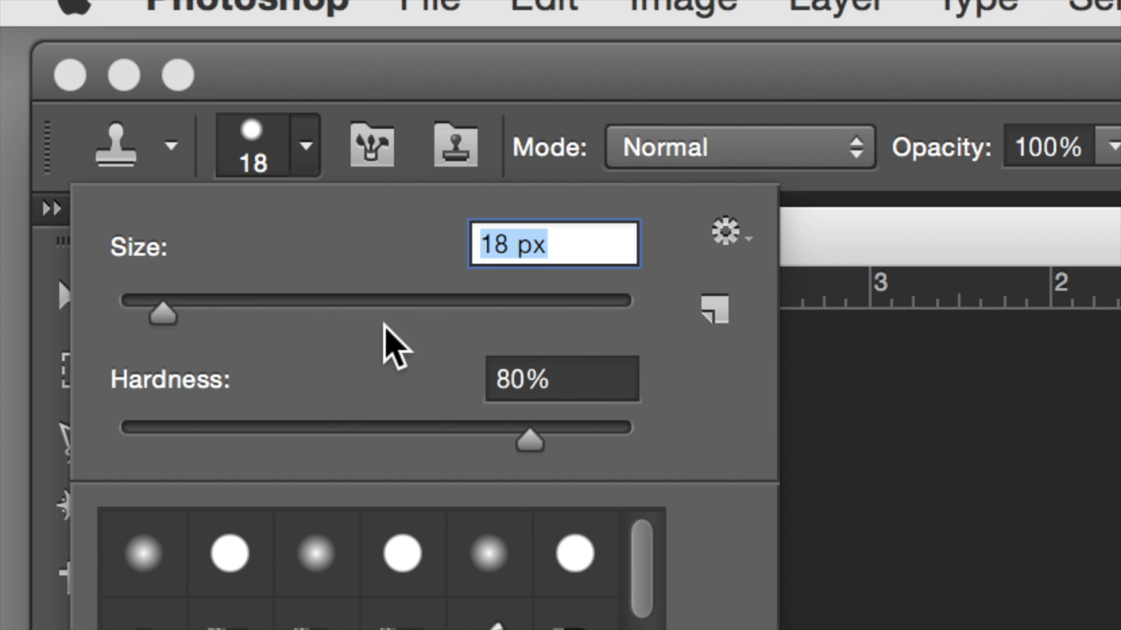
drag(158, 316, 153, 318)
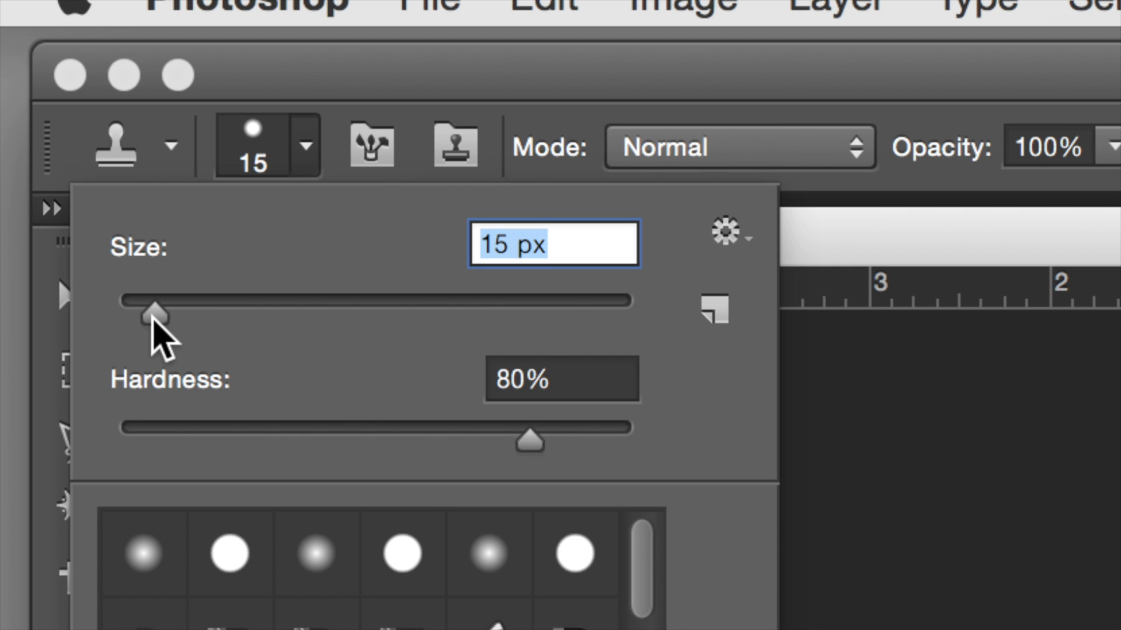
drag(152, 319, 149, 319)
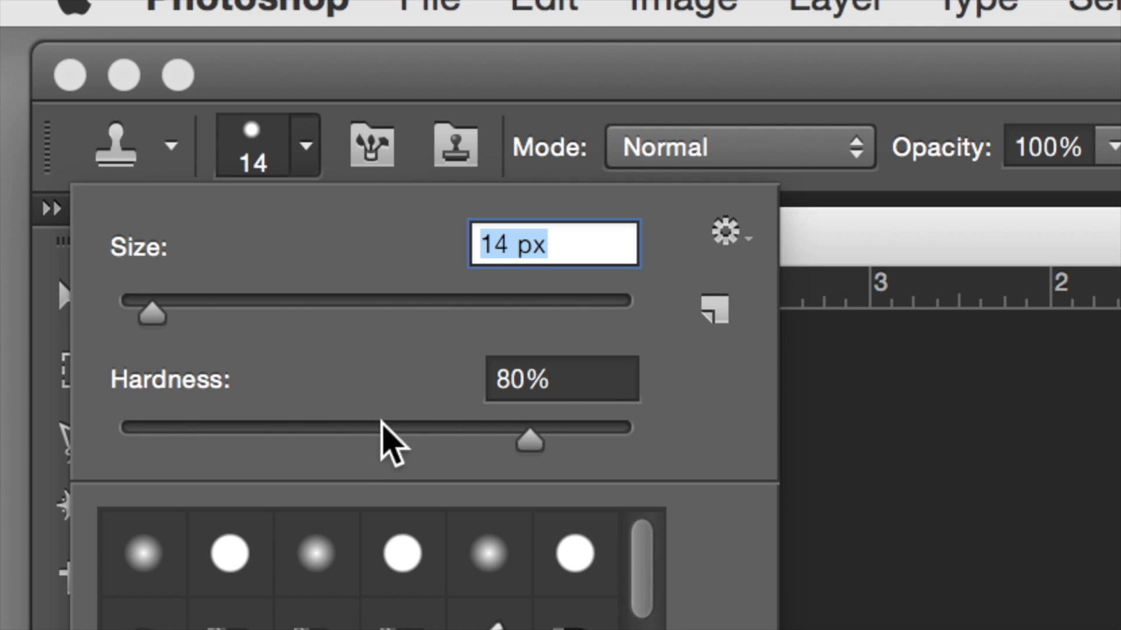
drag(529, 446, 106, 438)
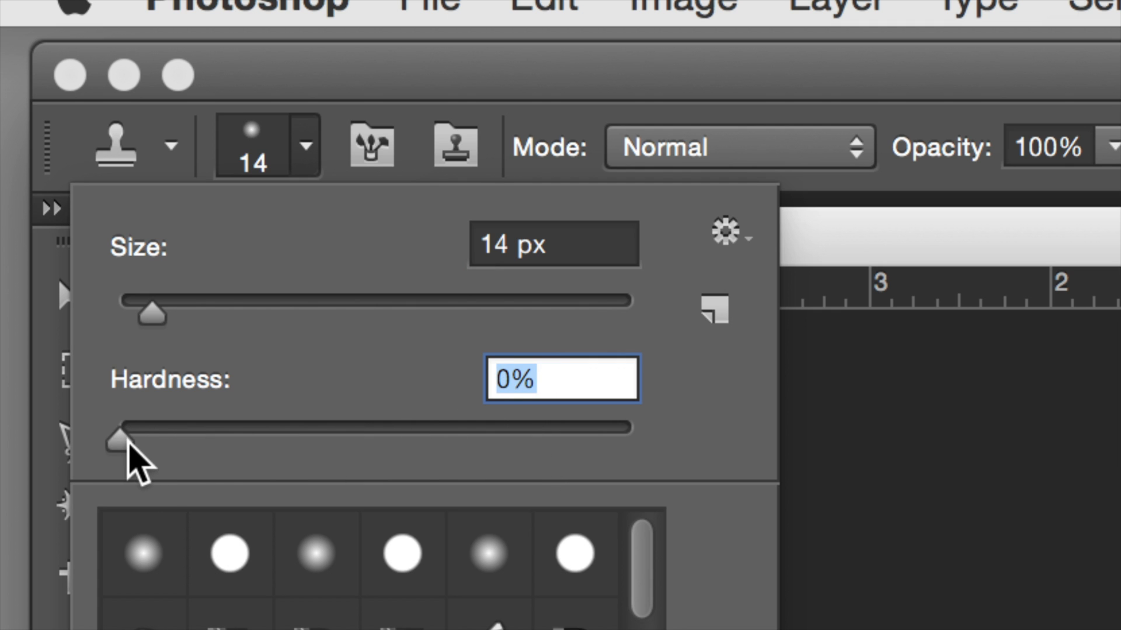
drag(120, 445, 477, 445)
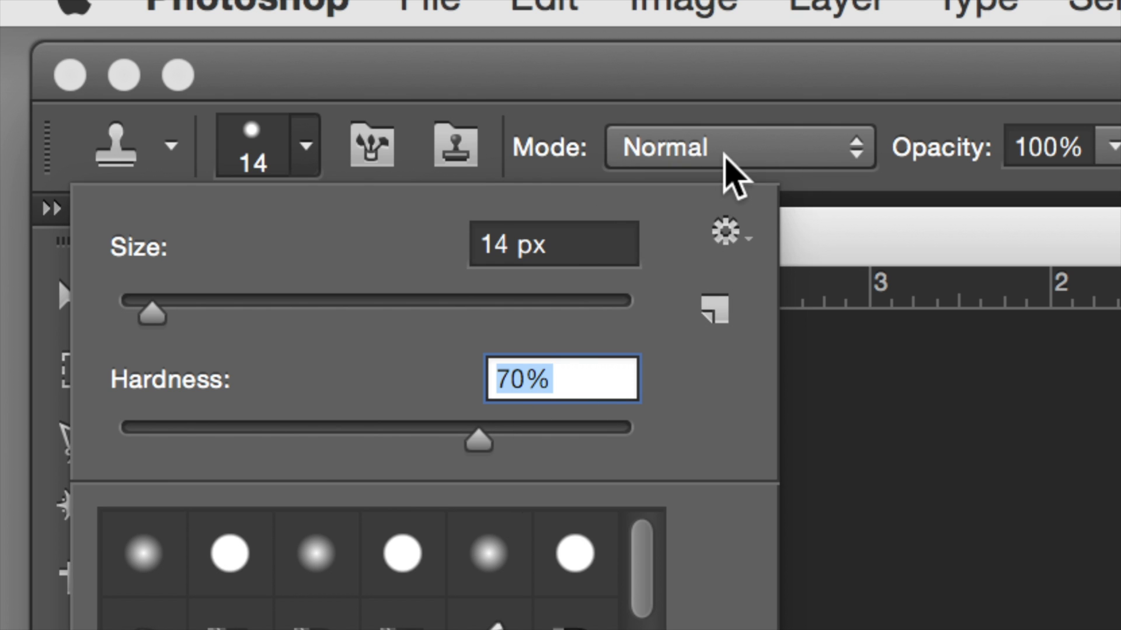
Step: Set the Clone Stamp to Normal mode and 100% opacity, try Current Layer sampling, and return it to All Layers
click(758, 163)
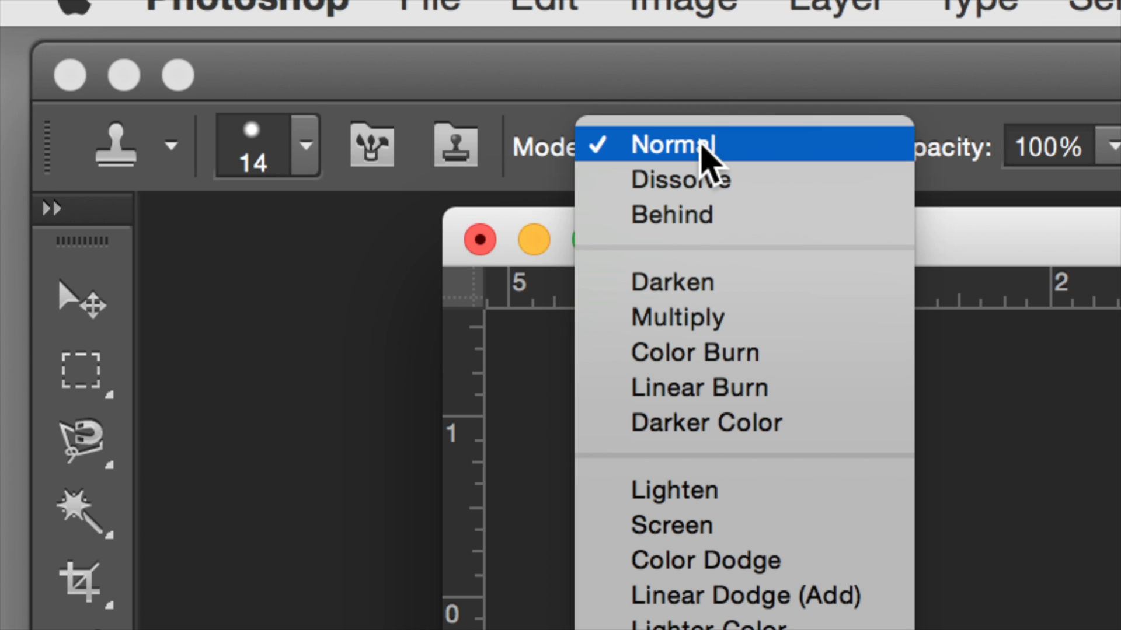
click(703, 149)
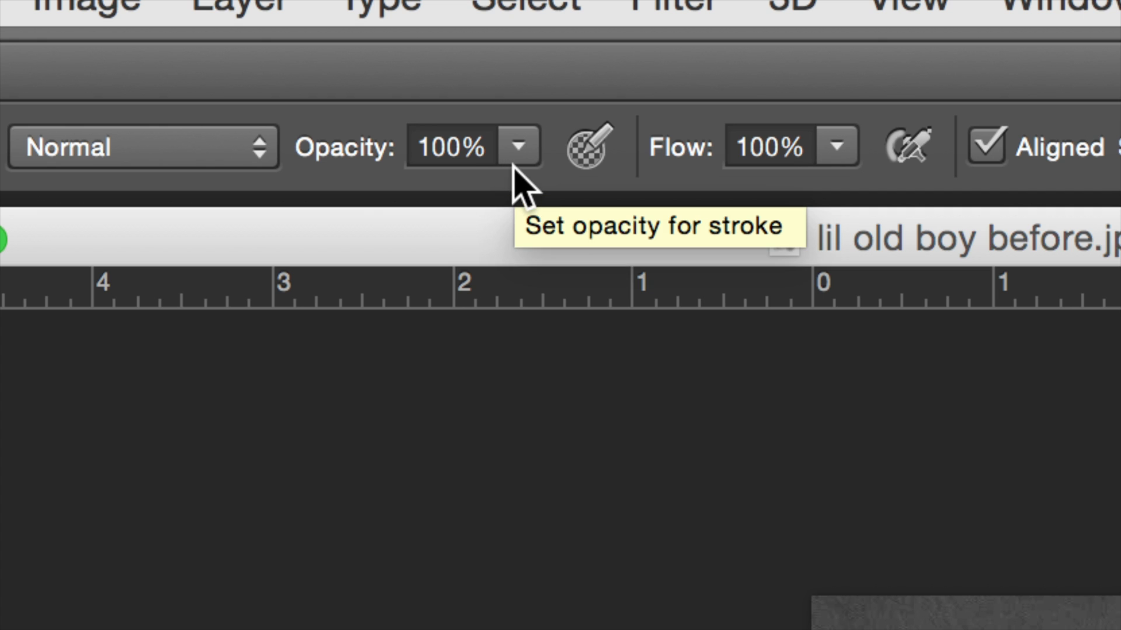
click(514, 157)
mouse_move(523, 197)
mouse_down()
mouse_move(313, 208)
mouse_move(529, 213)
mouse_up()
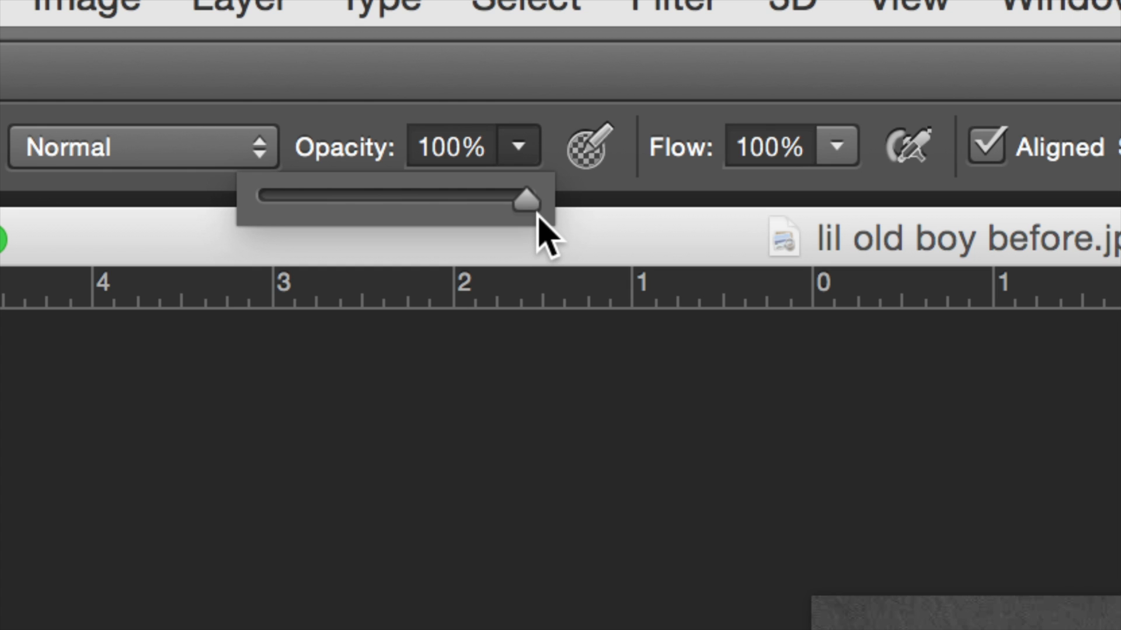
mouse_move(527, 201)
mouse_down()
mouse_move(303, 207)
mouse_move(527, 204)
mouse_up()
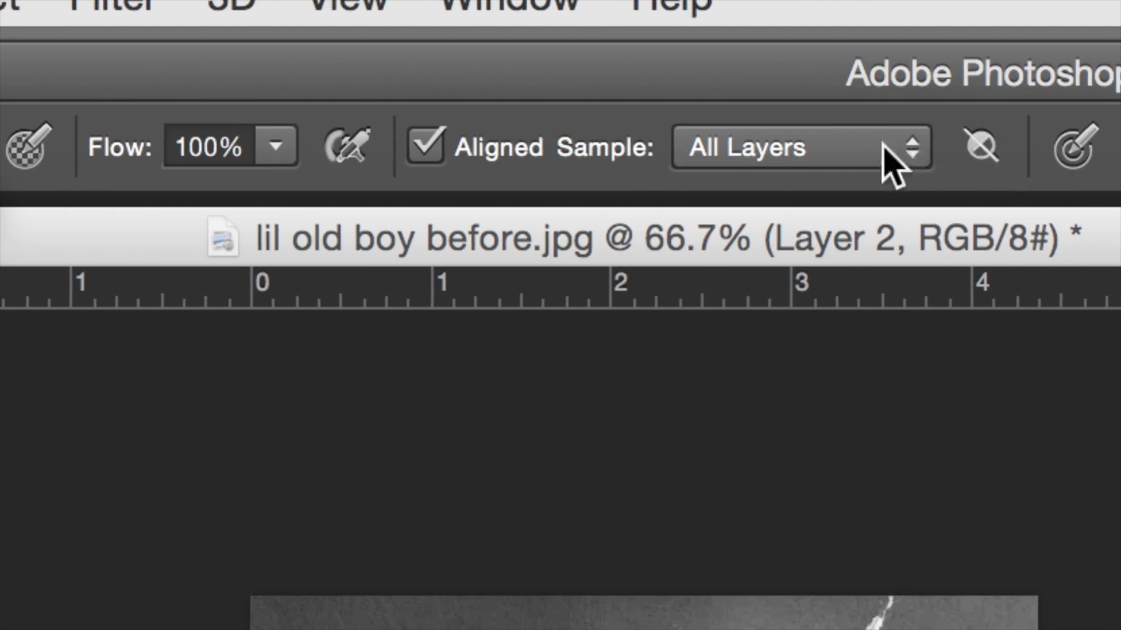
click(912, 159)
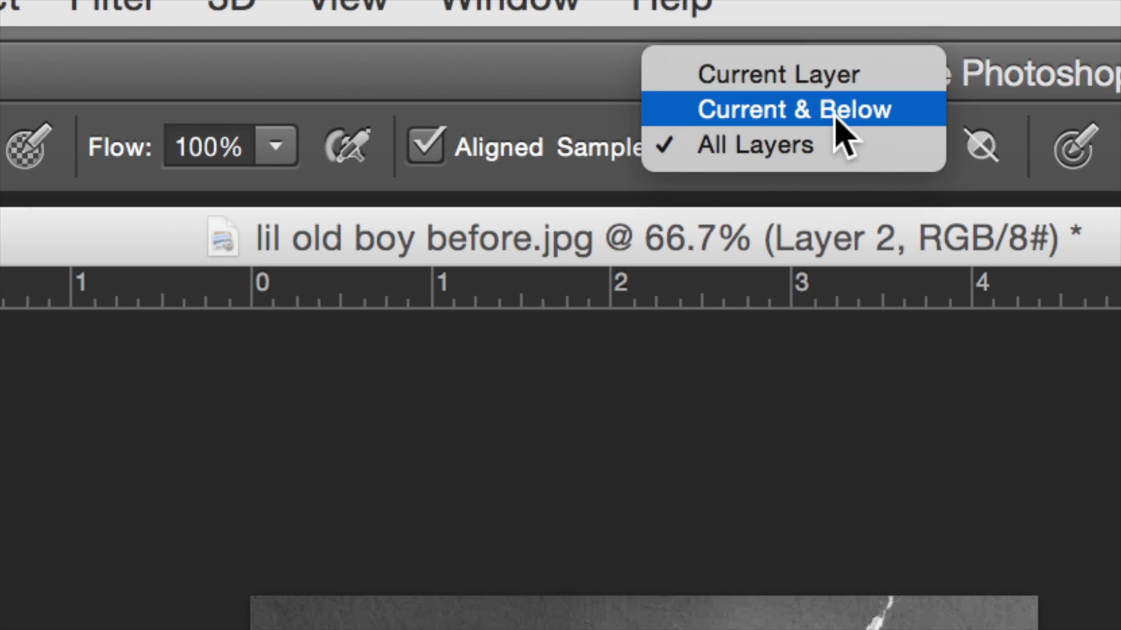
click(820, 79)
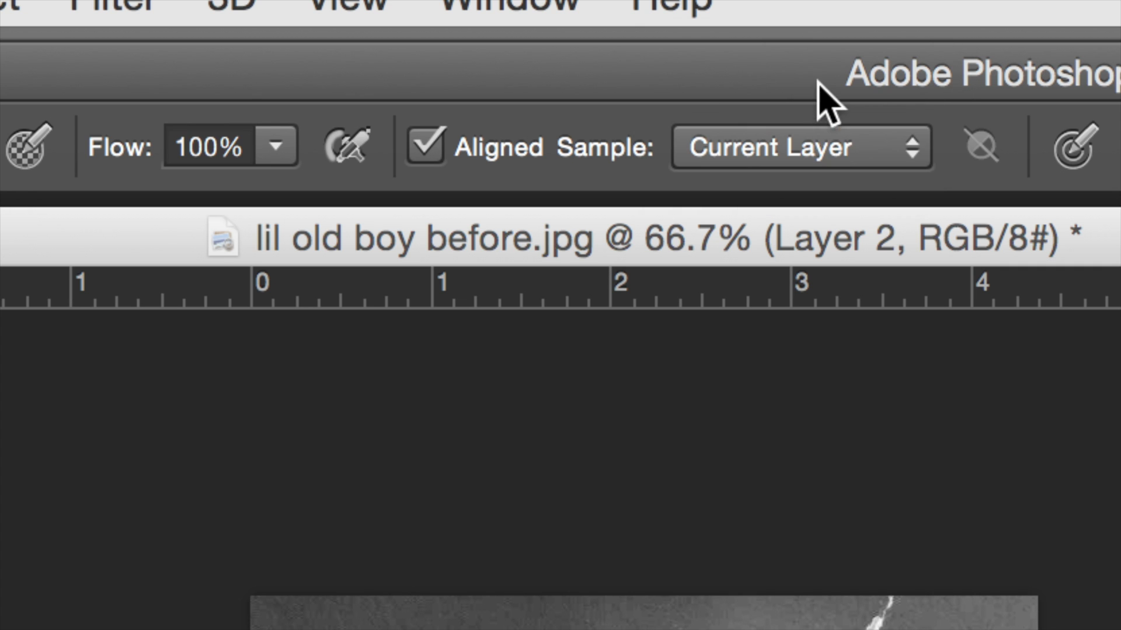
click(918, 153)
click(755, 210)
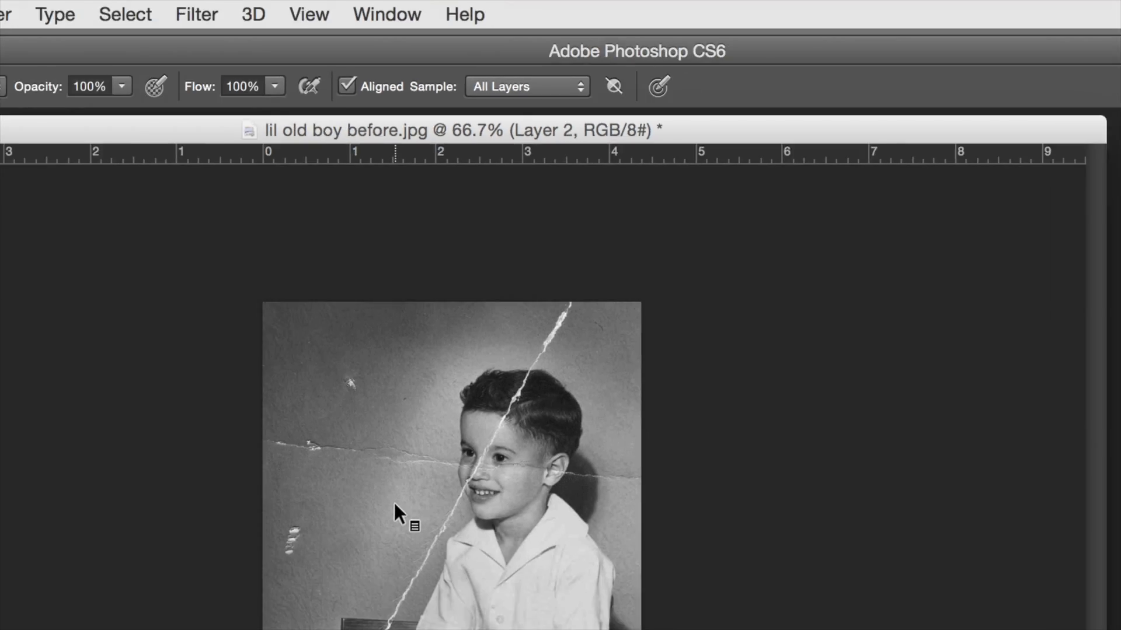
Step: Clone wall texture over the diagonal tear in the background between the boy's chin and the bench with the Clone Stamp
key(z)
drag(356, 535, 497, 535)
drag(466, 263, 526, 290)
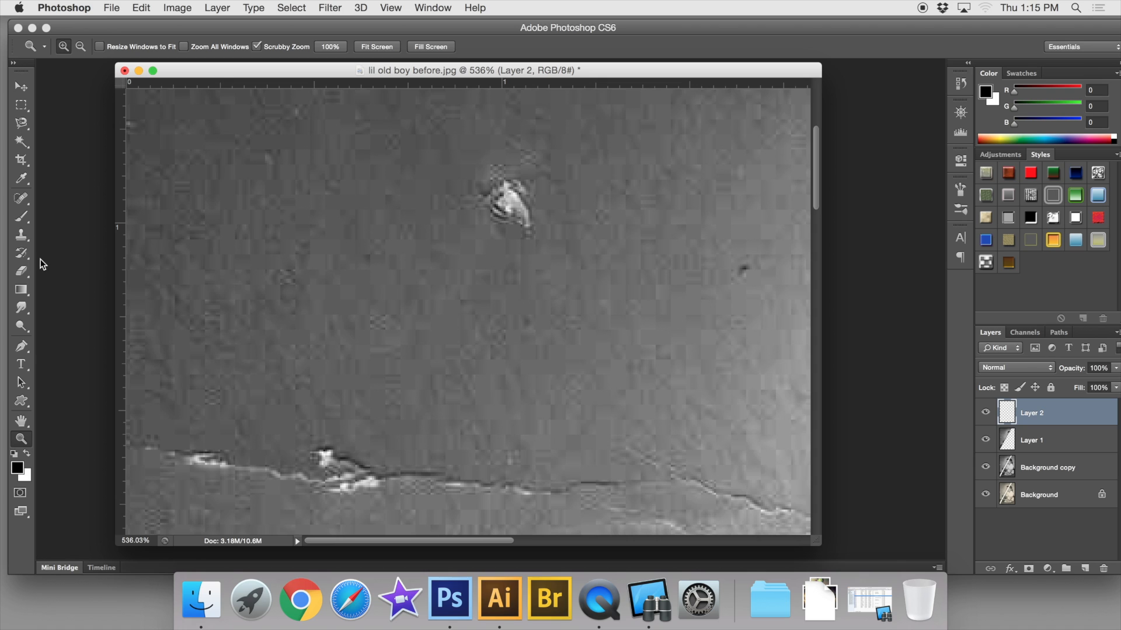
click(20, 237)
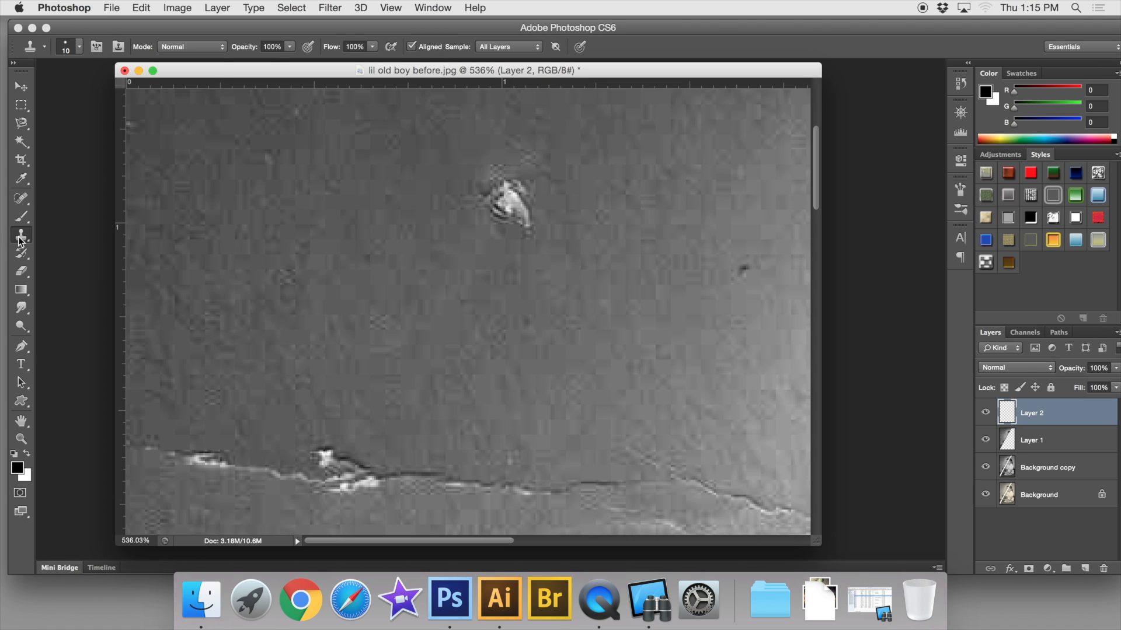
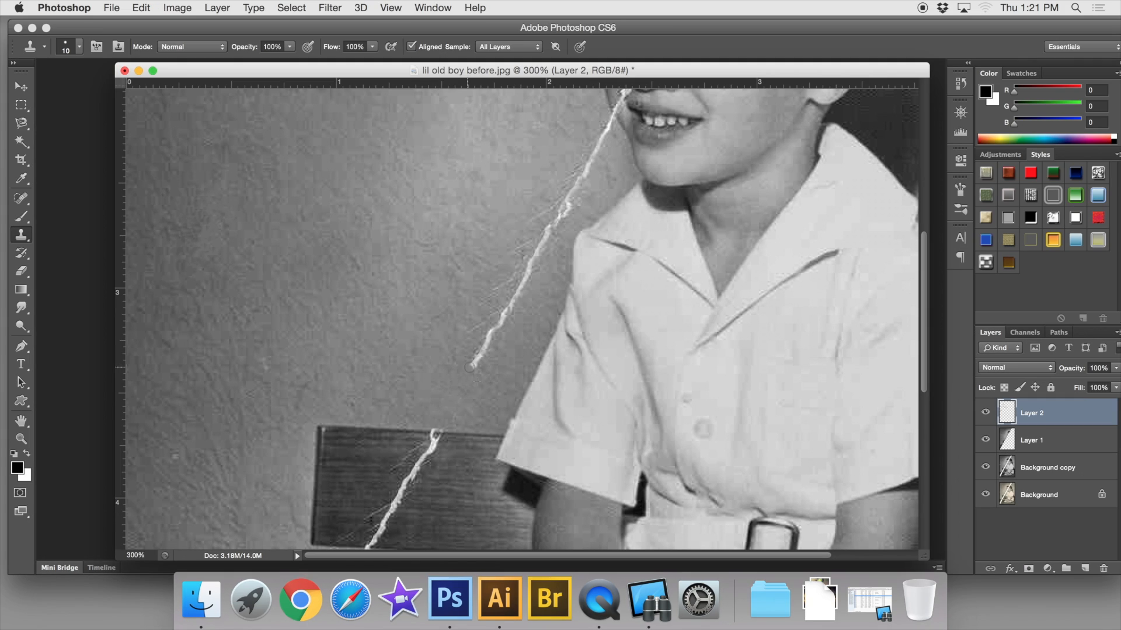
mouse_move(568, 233)
mouse_down()
mouse_move(560, 209)
mouse_move(590, 207)
mouse_move(554, 199)
mouse_move(602, 185)
mouse_move(584, 221)
mouse_move(565, 180)
mouse_move(602, 143)
mouse_up()
scroll(603, 146, up, 3)
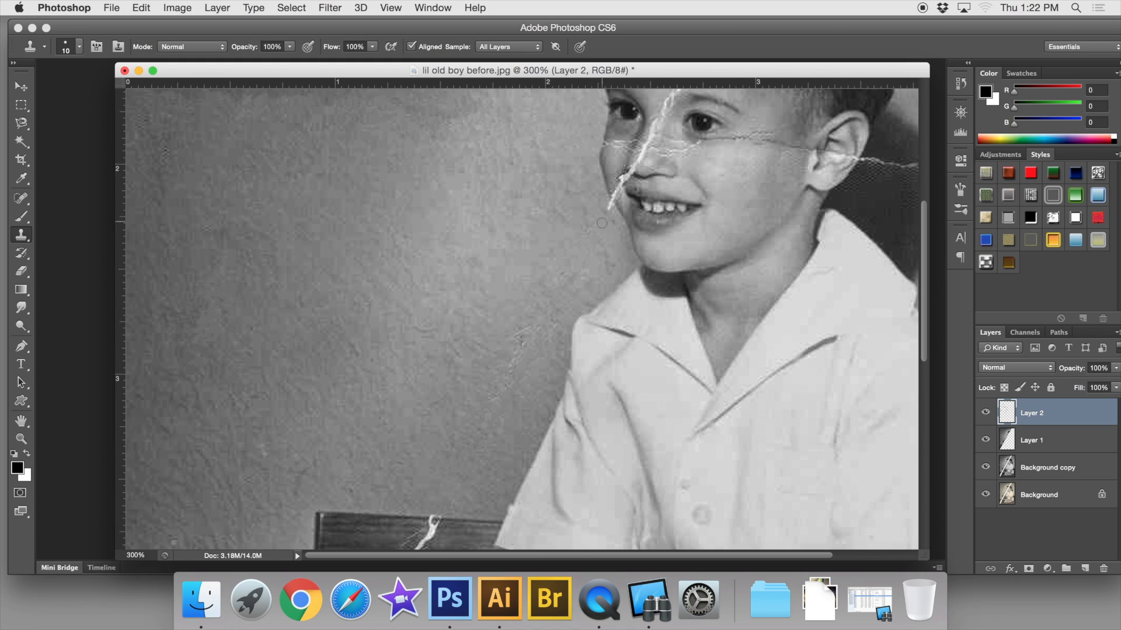
Step: Clone out the tear in the wall above the boy's head and the horizontal crease in the background beside his ear
scroll(642, 234, up, 10)
scroll(642, 234, right, 4)
mouse_move(651, 216)
mouse_down()
mouse_move(683, 170)
mouse_move(683, 151)
mouse_move(733, 122)
mouse_move(727, 88)
mouse_up()
scroll(814, 275, down, 5)
drag(914, 342, 843, 343)
scroll(840, 350, up, 6)
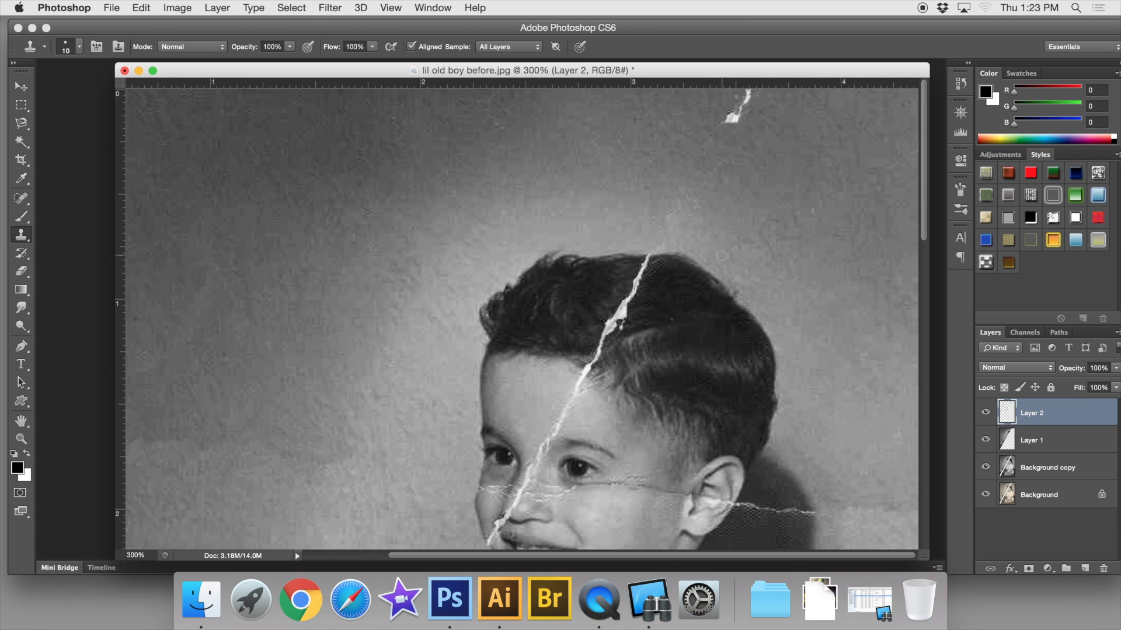
Step: Clone out the tear across the wall and shadow between the bench's lower edge and the shoe
scroll(770, 102, down, 10)
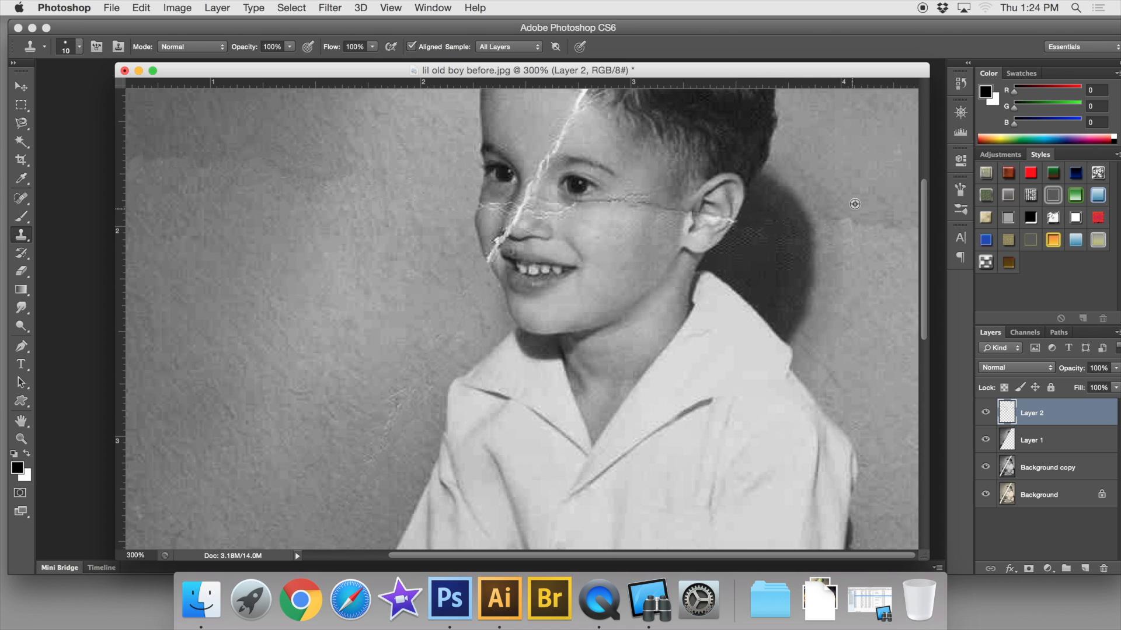
scroll(317, 436, down, 10)
scroll(317, 437, left, 4)
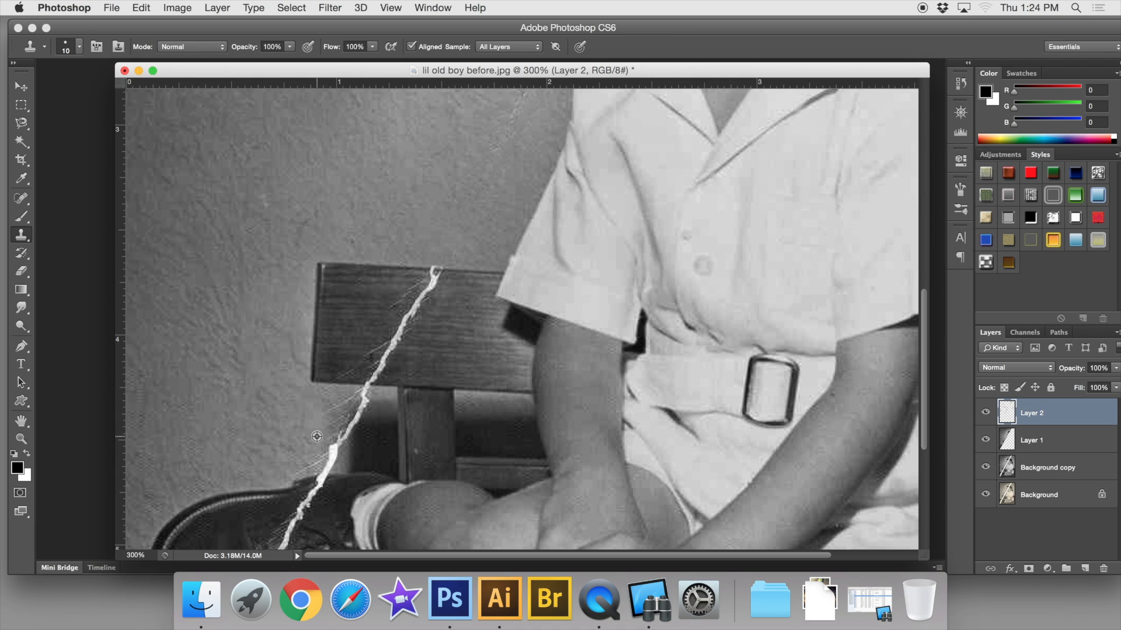
mouse_move(366, 422)
mouse_down()
mouse_move(354, 447)
mouse_move(327, 427)
mouse_move(336, 424)
mouse_move(340, 467)
mouse_move(307, 451)
mouse_up()
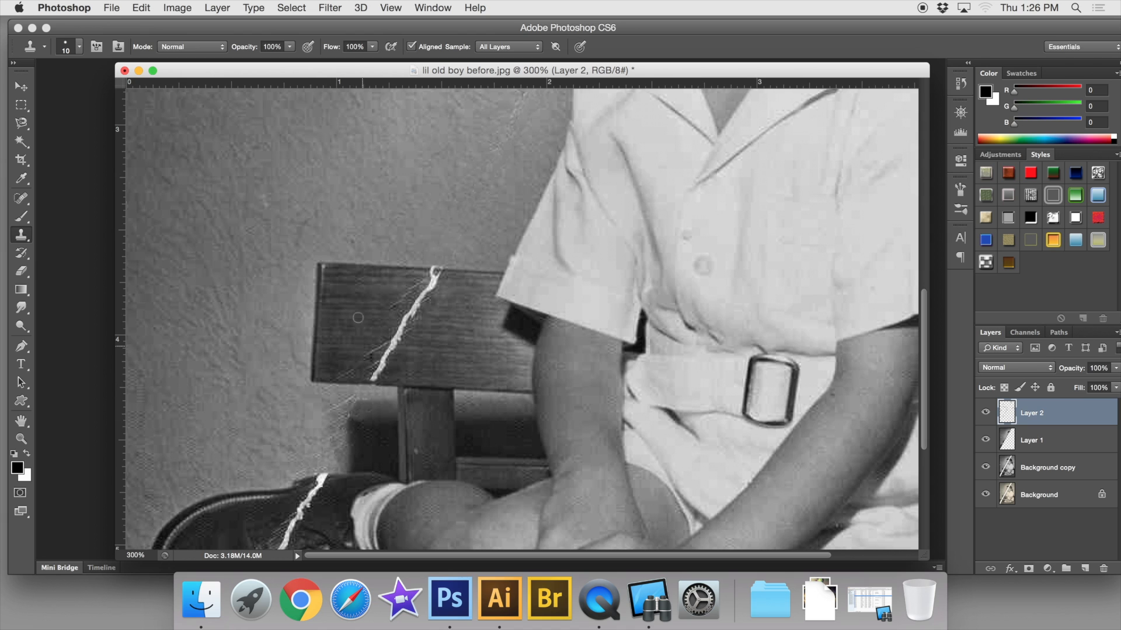
Step: Set the Clone Stamp brush to a size of 80 px and a hardness of 20%
scroll(427, 289, up, 5)
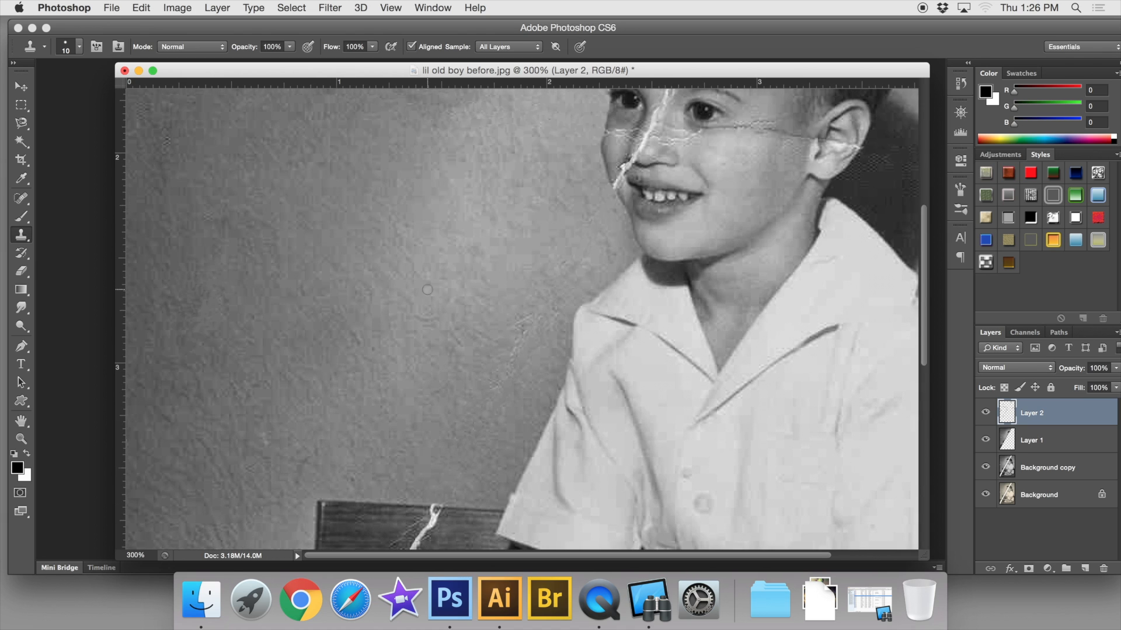
scroll(428, 290, up, 5)
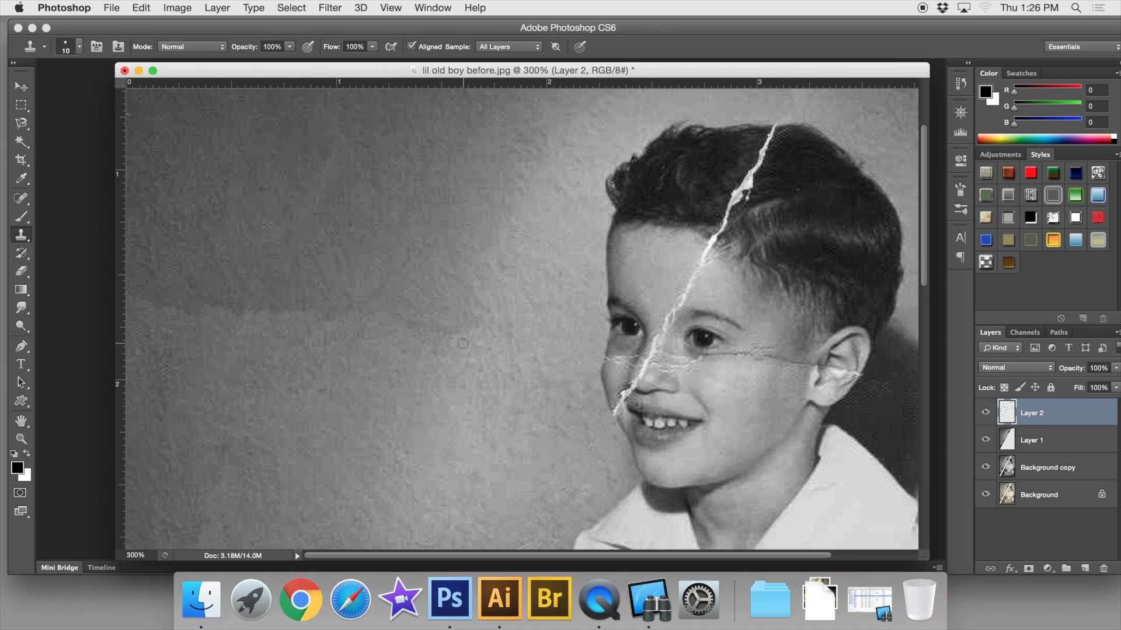
key(super+minus)
key(super+minus)
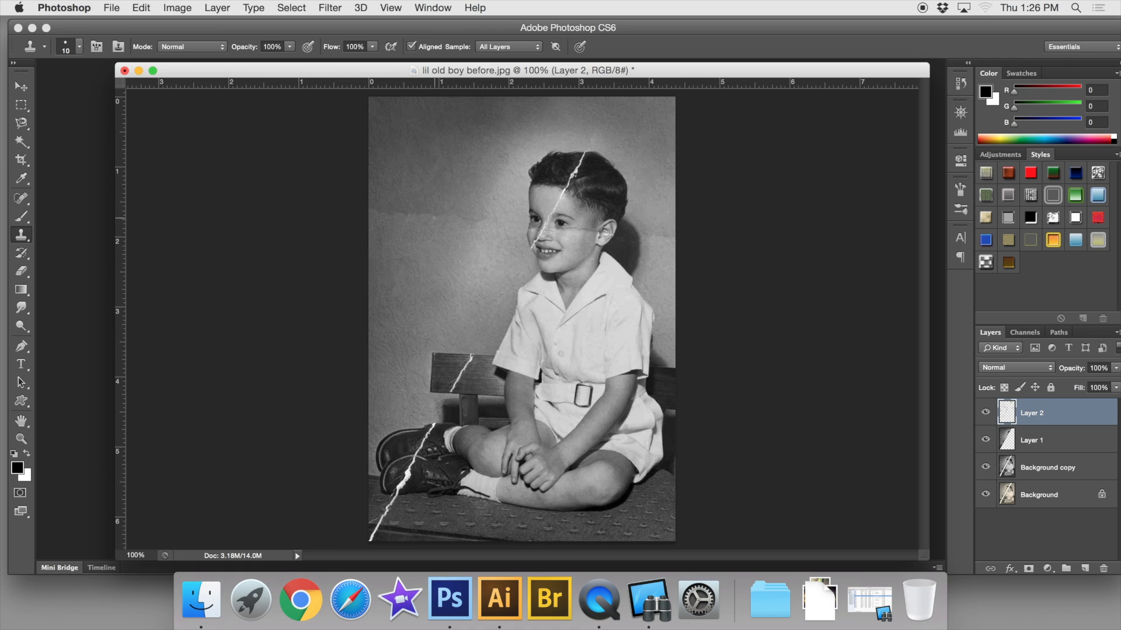
key(bracketright)
key(bracketright)
key(bracketright)
key(bracketright)
key(bracketright)
key(bracketleft)
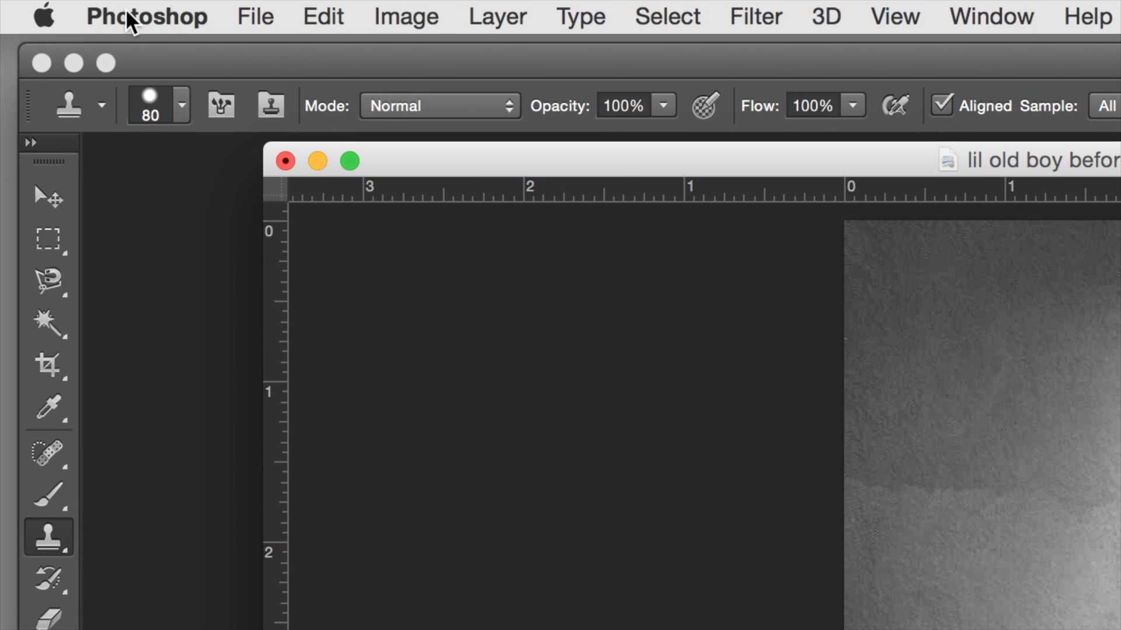
click(178, 104)
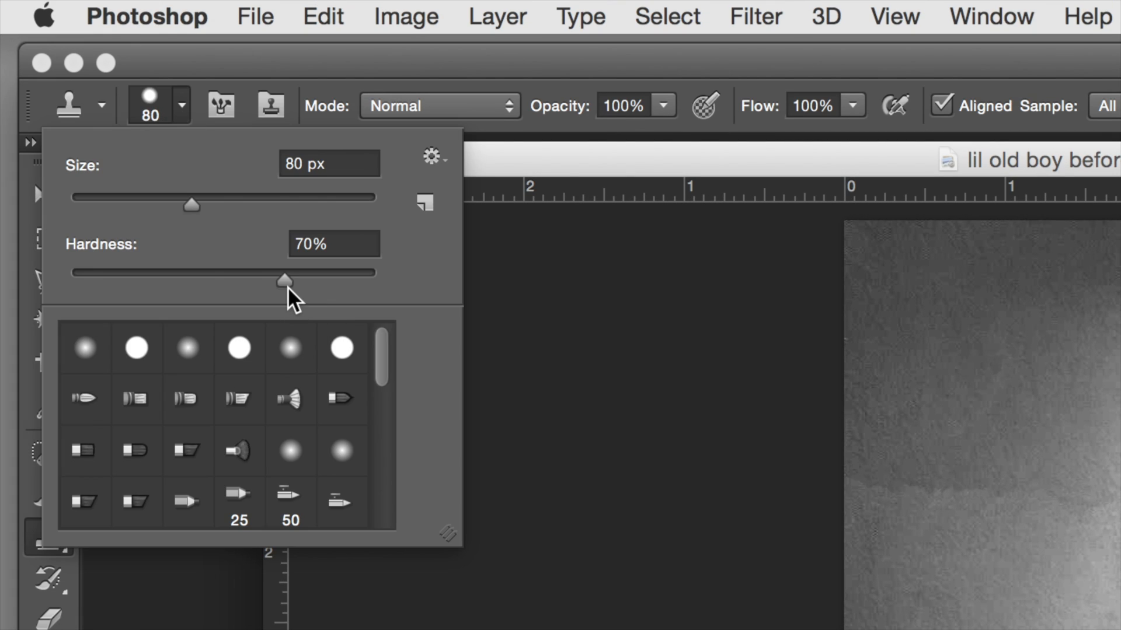
drag(286, 285, 154, 278)
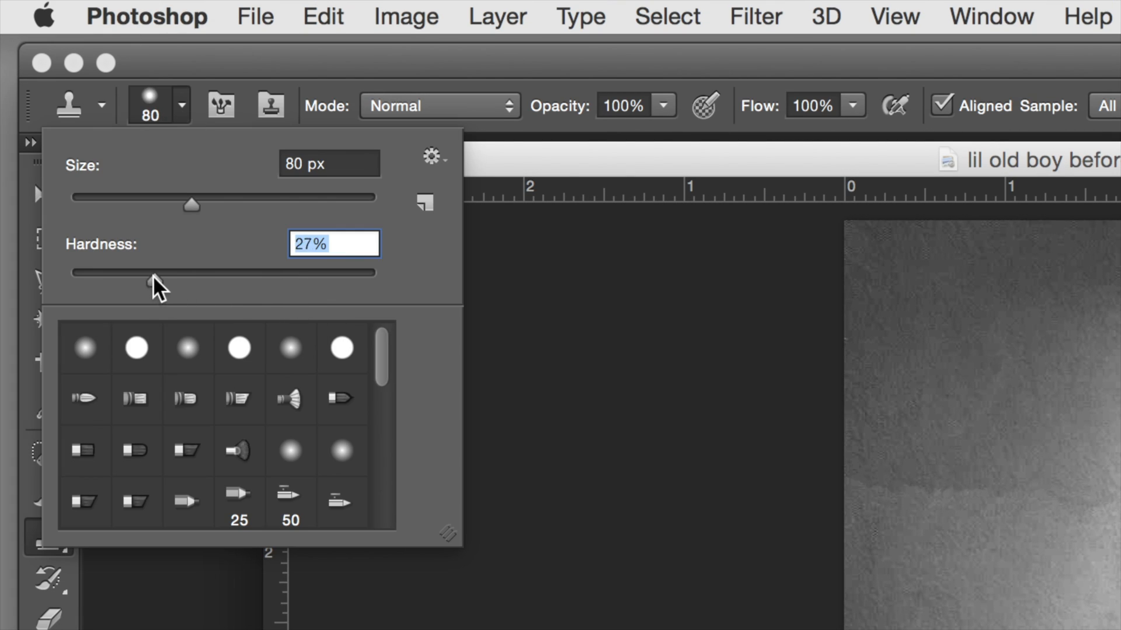
drag(154, 279, 131, 279)
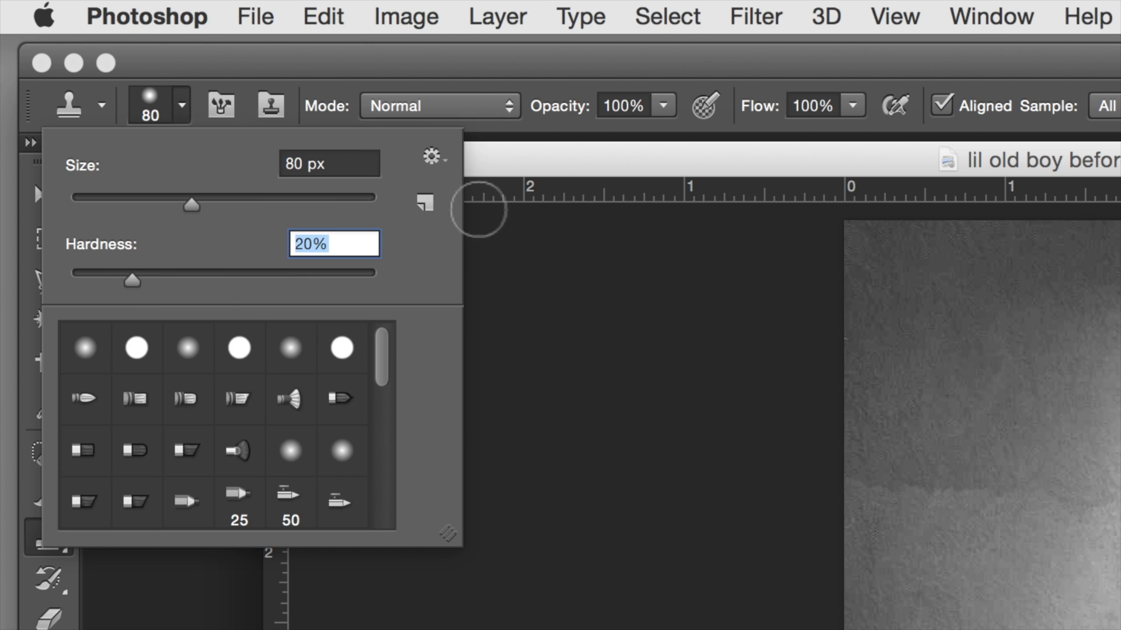
Step: Lower the Clone Stamp opacity to 15% and check the brush's size and hardness
click(664, 106)
drag(670, 139, 534, 146)
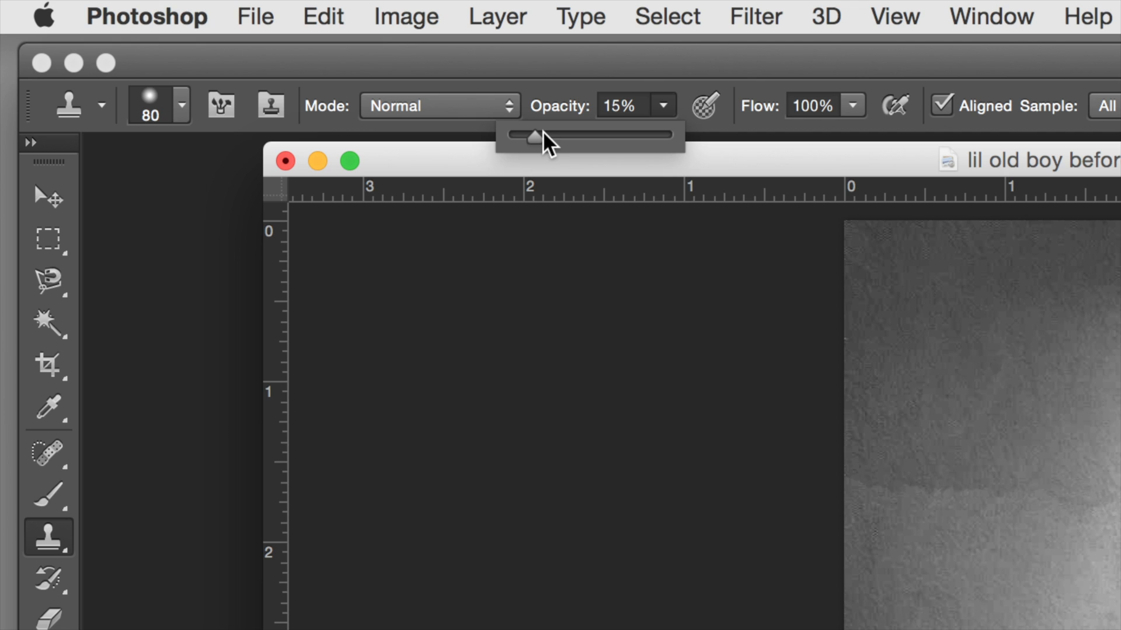
click(182, 105)
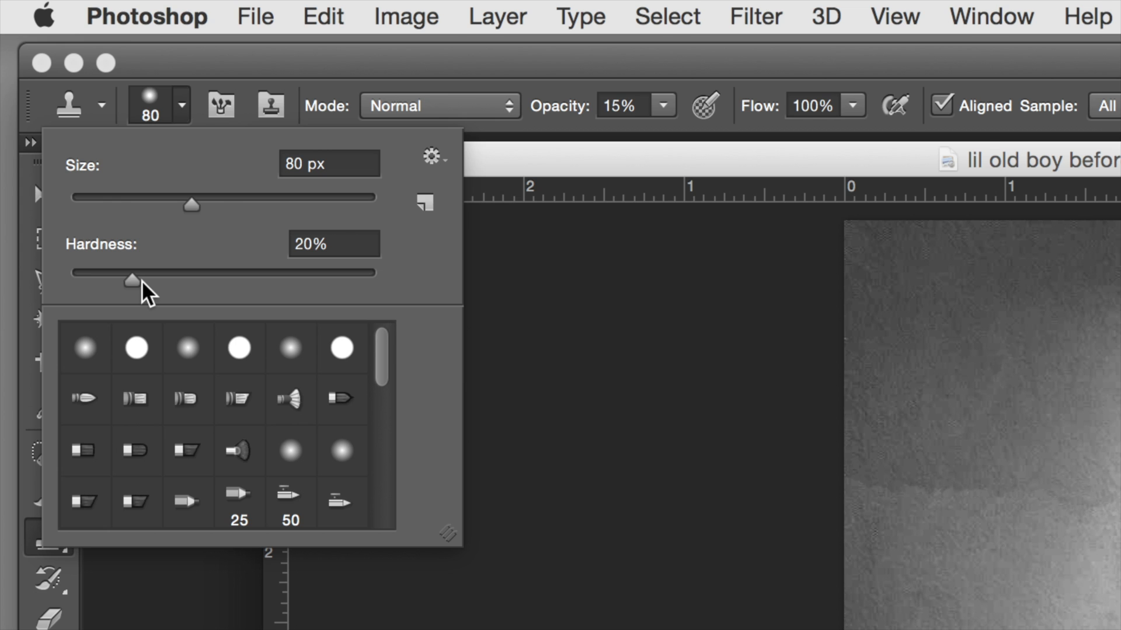
click(626, 163)
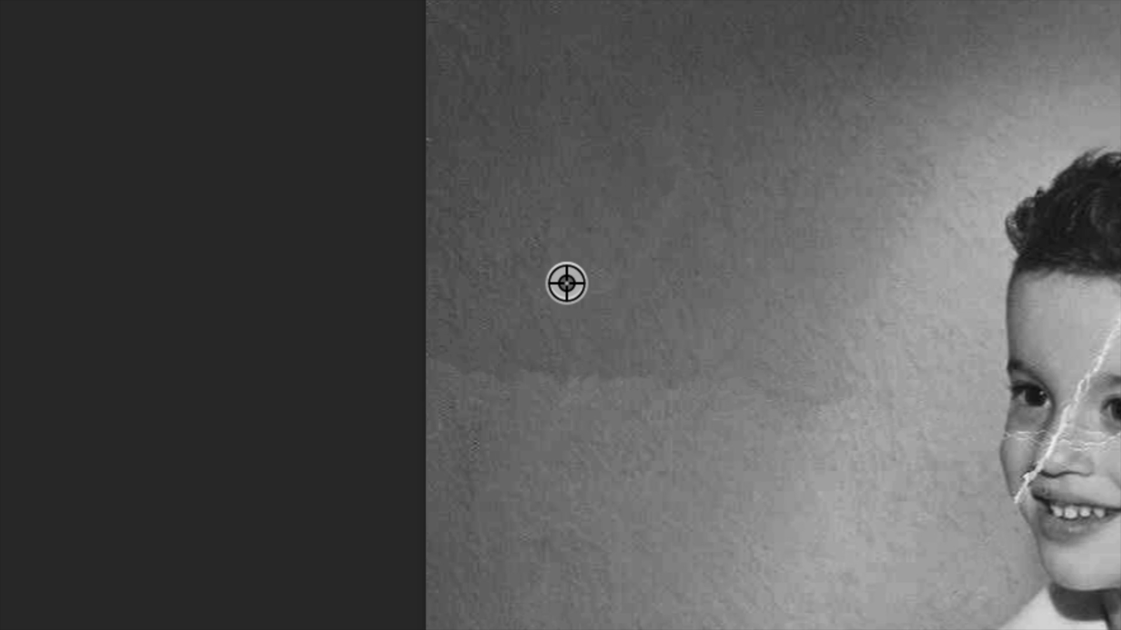
Step: Blend the tonal edge across the wall left of the boy's face by cloning from the darker and lighter areas around it
alt+click(566, 283)
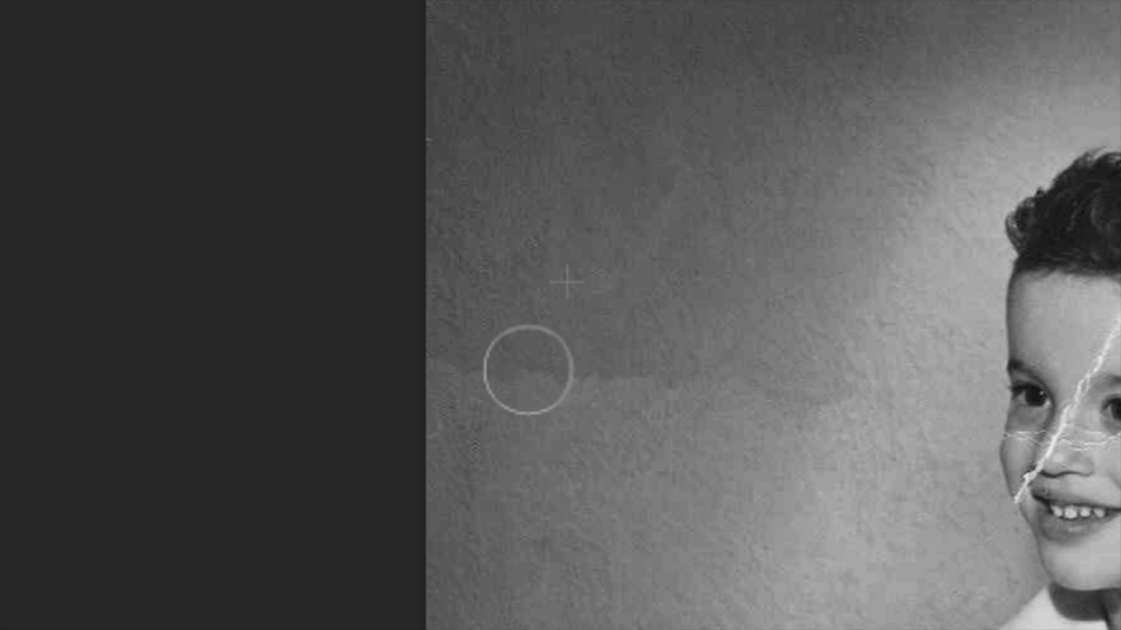
click(518, 392)
click(527, 378)
click(583, 378)
click(556, 362)
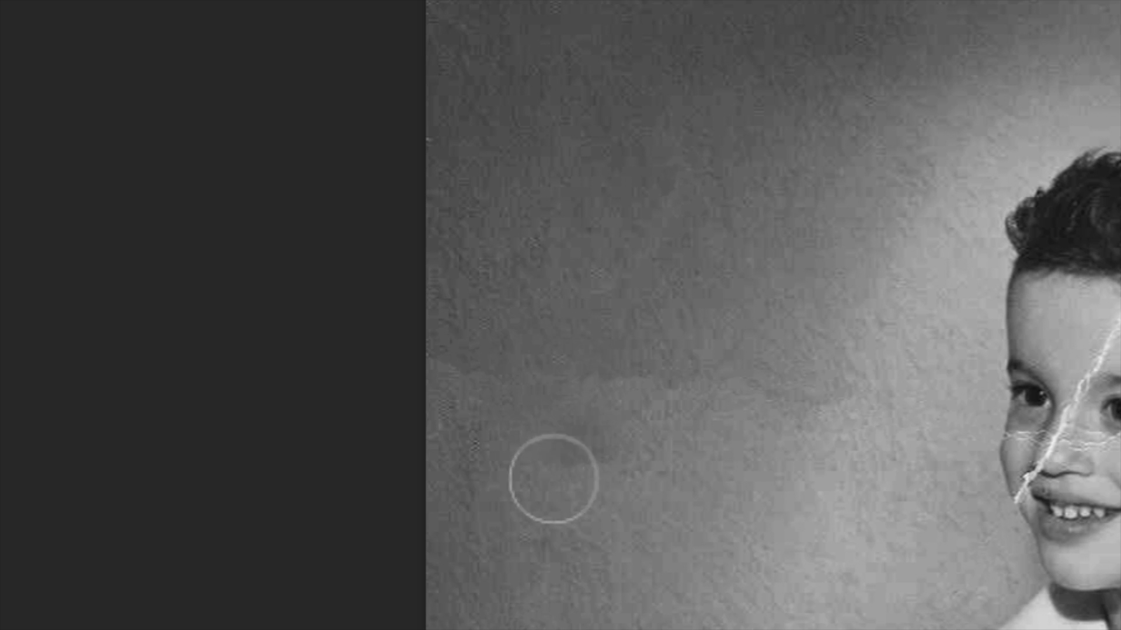
alt+click(541, 511)
click(576, 397)
click(598, 368)
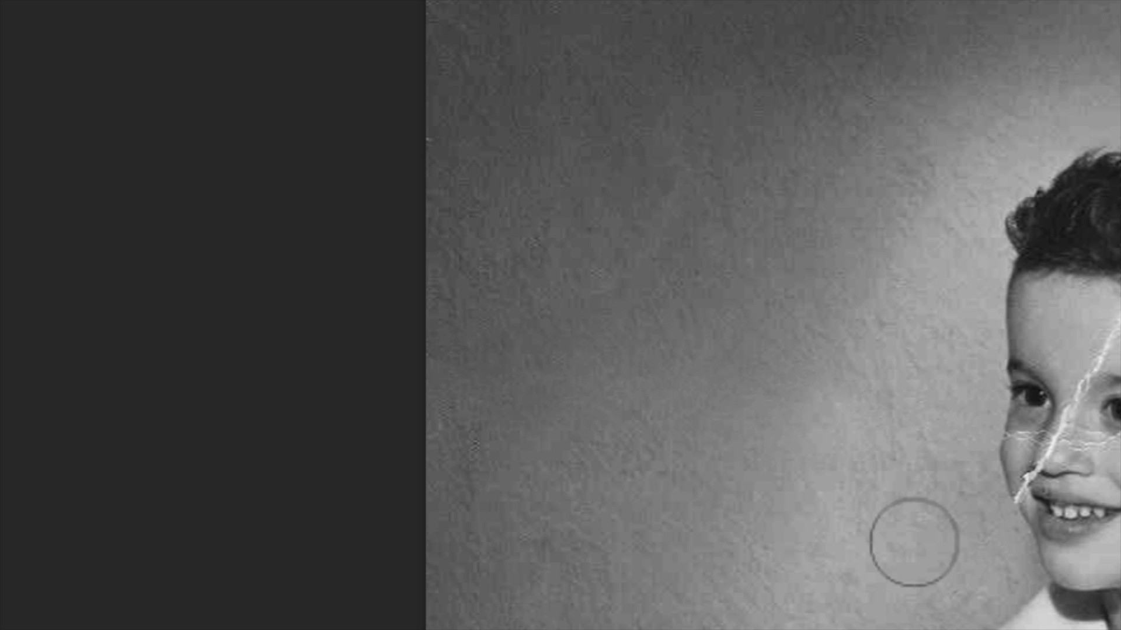
Step: Blend the wall tones behind the boy's head with low-opacity cloning, and undo the last stray stroke beside his face
key(ctrl+minus)
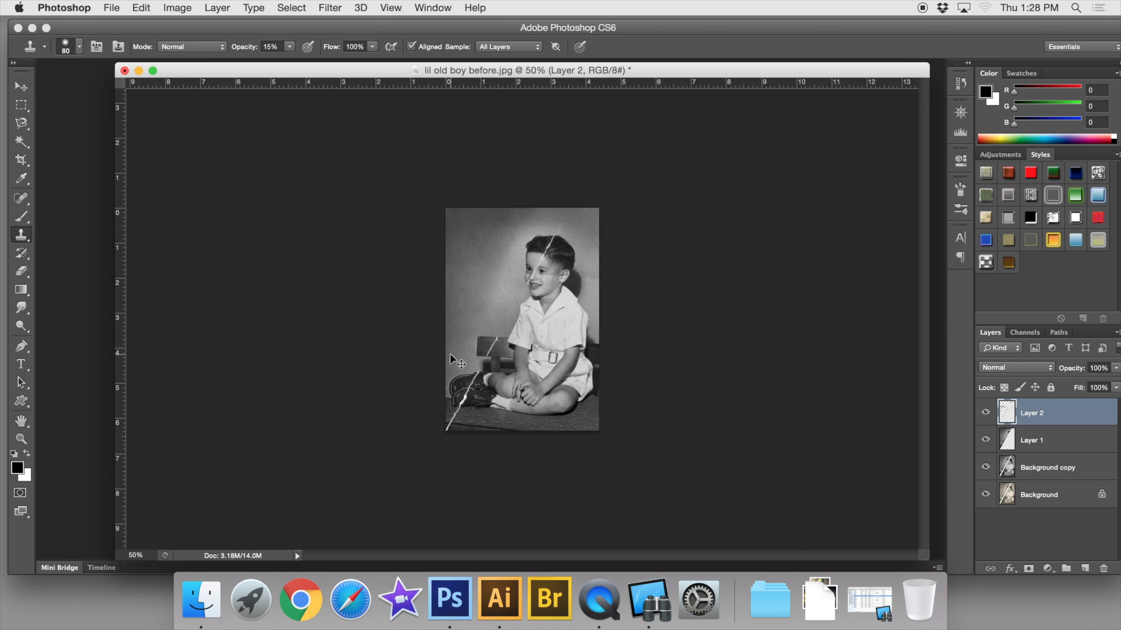
key(ctrl+plus)
key(ctrl+plus)
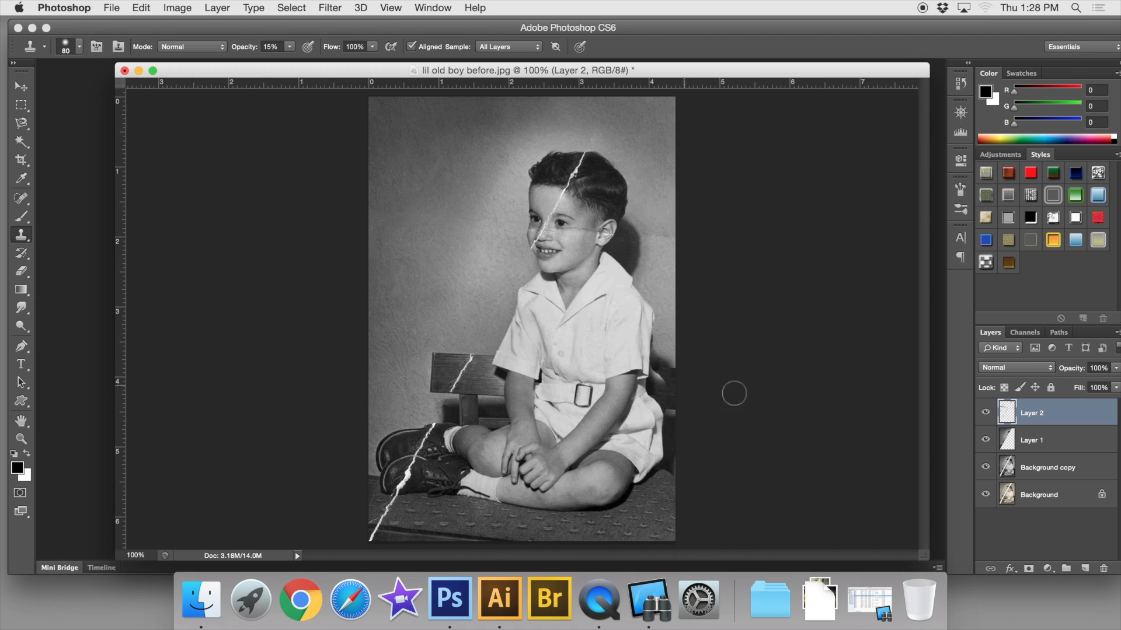
click(629, 146)
mouse_move(655, 237)
mouse_down()
mouse_move(664, 266)
mouse_move(664, 236)
mouse_up()
alt+click(664, 204)
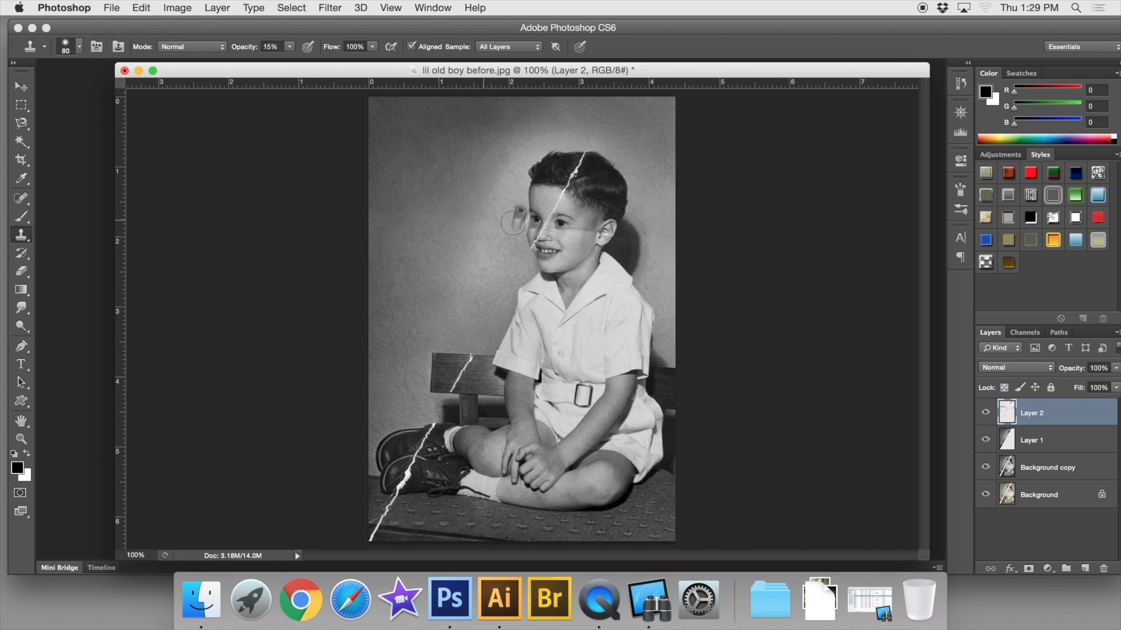
key(super+z)
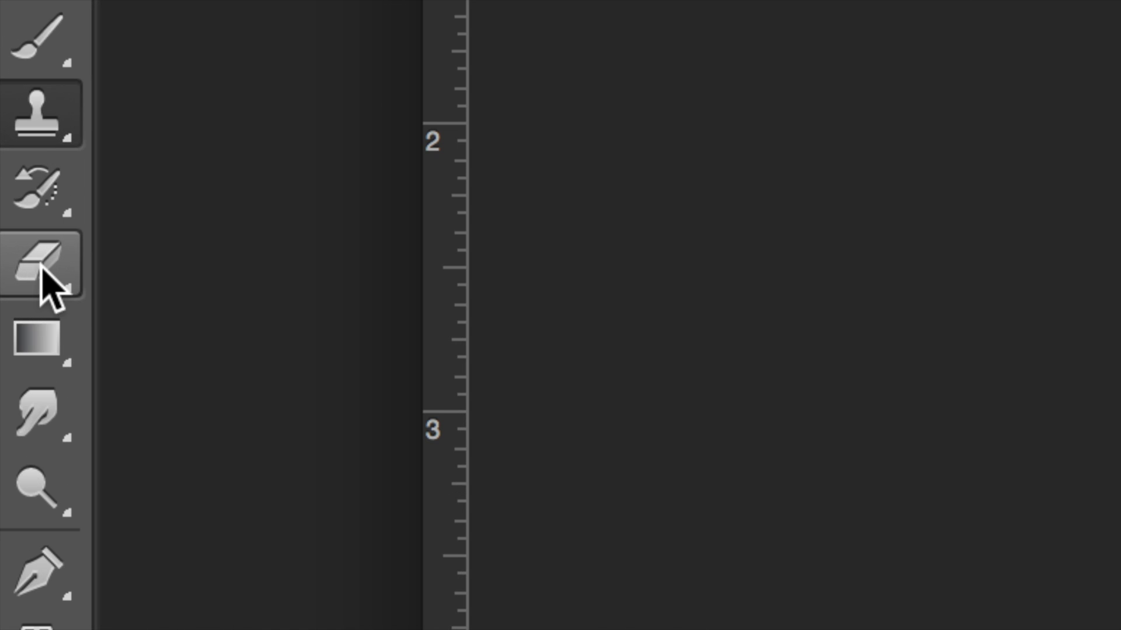
Step: Try erasing the cloned background retouching on Layer 2 with a 125 px Eraser, and undo the erasure
click(21, 272)
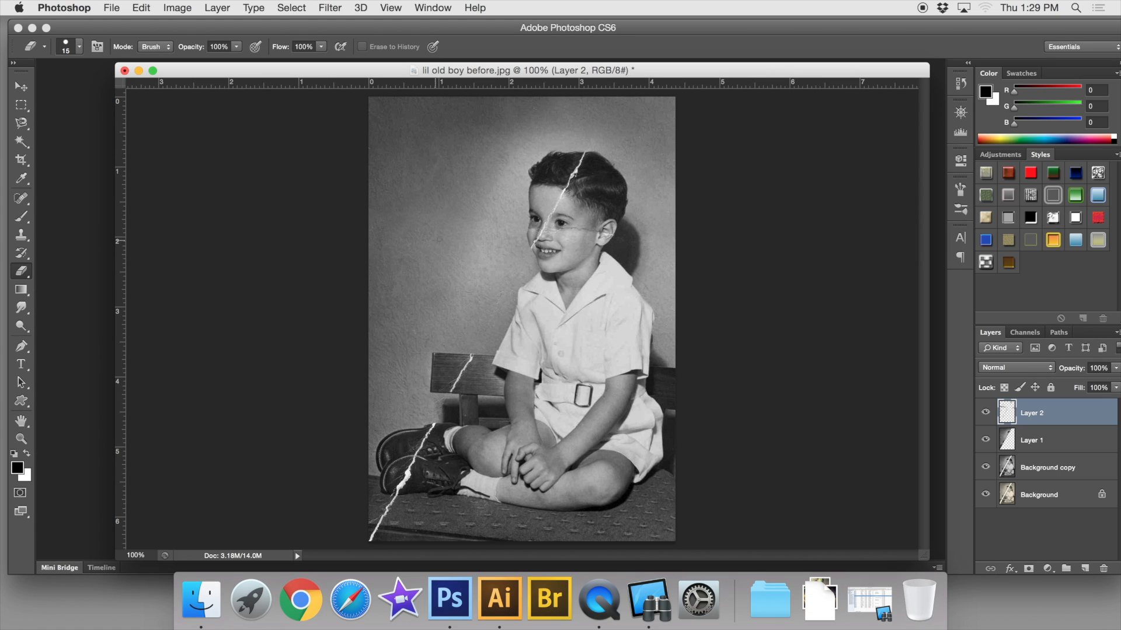
key(])
key(])
key(])
key(])
key(])
key(])
key(])
mouse_move(401, 242)
mouse_down()
mouse_move(384, 213)
mouse_move(482, 174)
mouse_move(401, 177)
mouse_move(480, 176)
mouse_move(495, 212)
mouse_move(425, 262)
mouse_move(401, 304)
mouse_move(619, 124)
mouse_move(506, 295)
mouse_move(687, 200)
mouse_move(501, 309)
mouse_up()
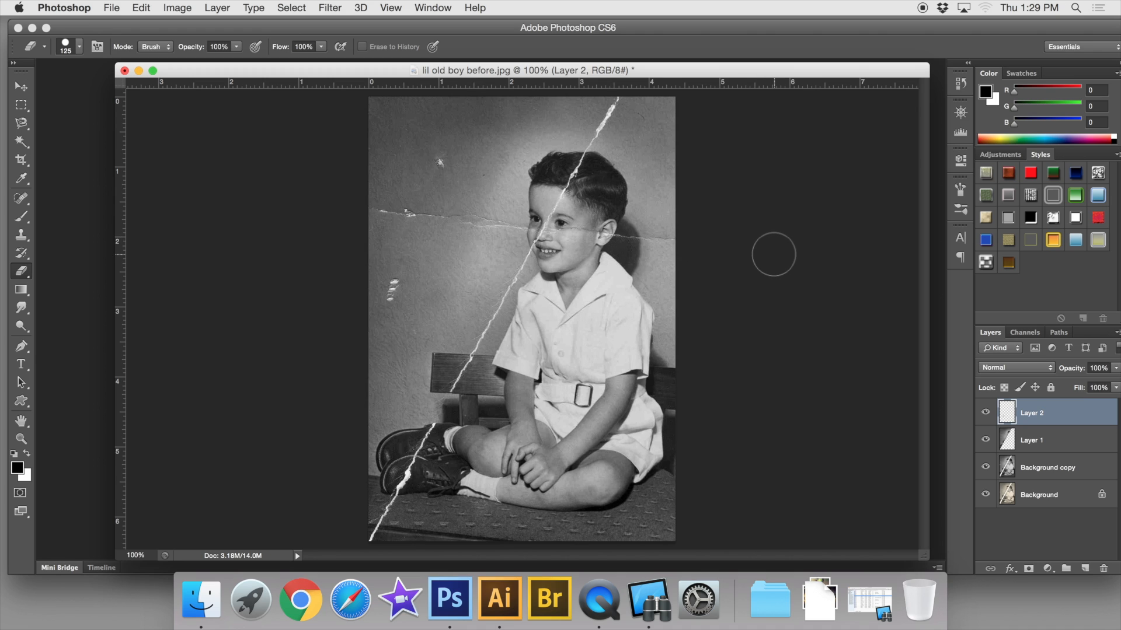
key(super+z)
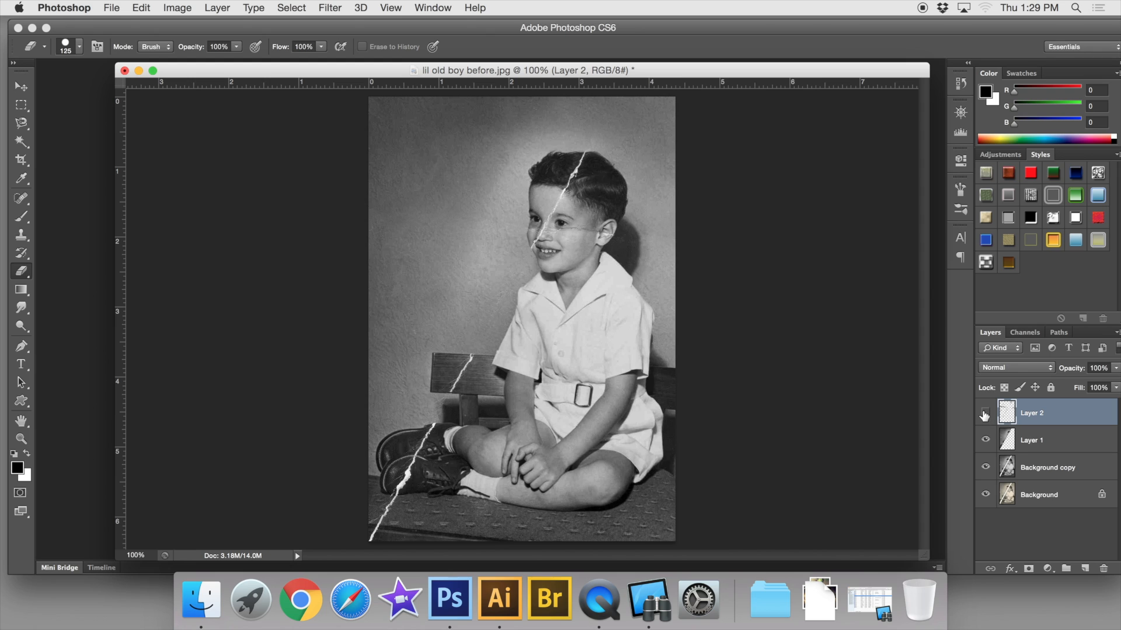
Step: Compare the photograph before and after the background retouching by toggling Layer 2's visibility repeatedly
click(984, 414)
click(985, 414)
click(985, 414)
click(985, 414)
click(985, 414)
click(985, 414)
click(985, 414)
click(984, 413)
click(984, 414)
click(984, 414)
click(984, 414)
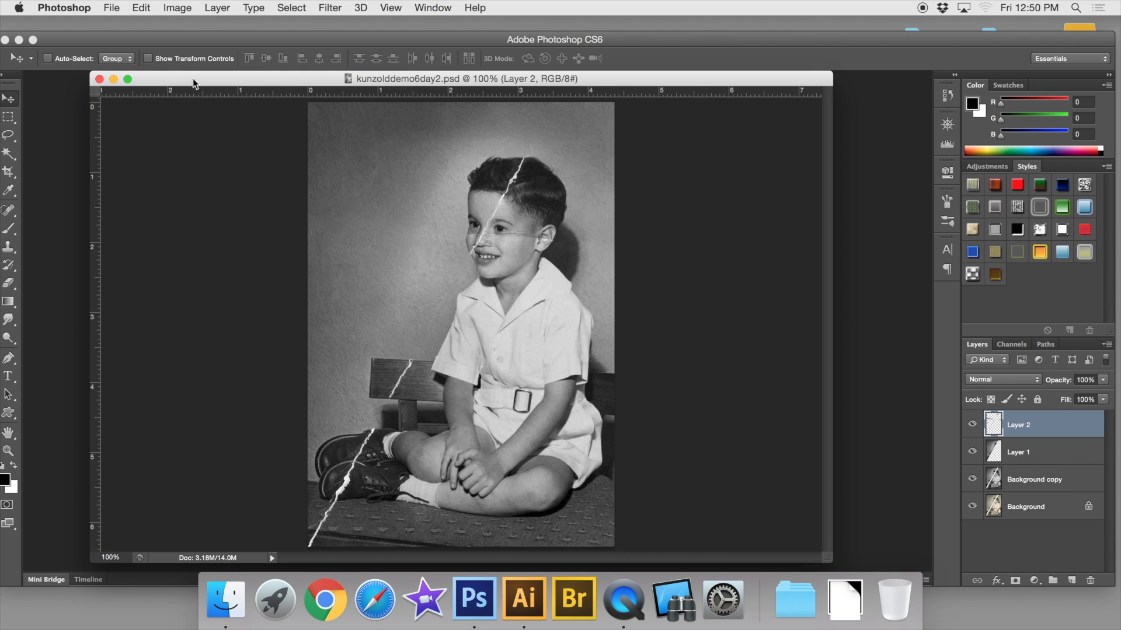
Step: Reposition the application frame and the window of kunzolddemo6day2.psd on the screen
drag(192, 78, 182, 76)
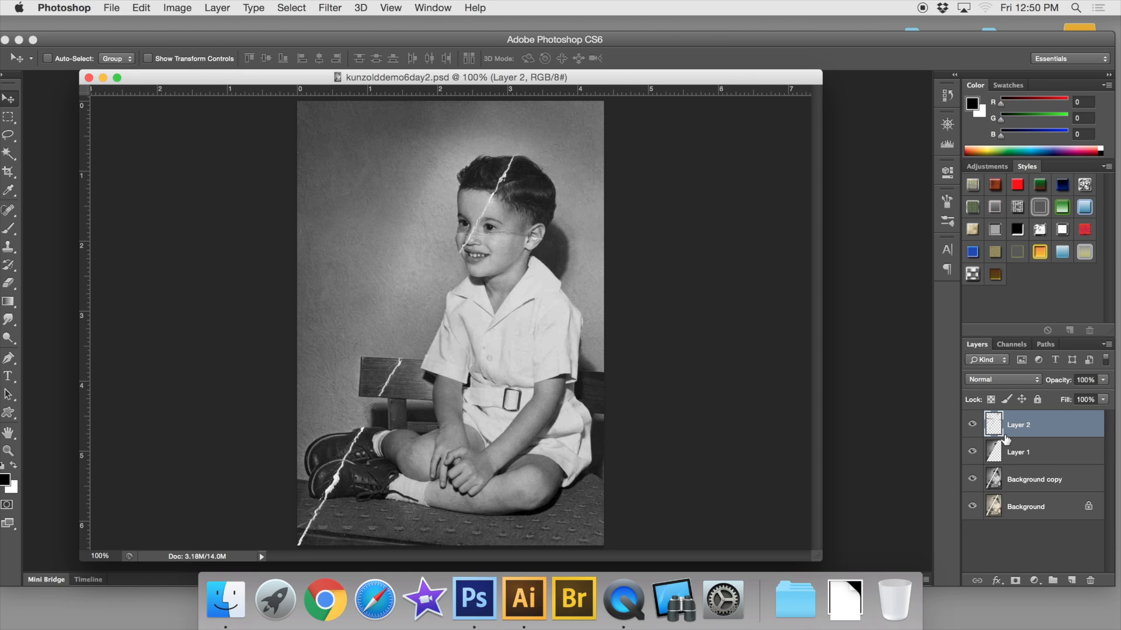
drag(289, 39, 300, 29)
drag(254, 75, 259, 69)
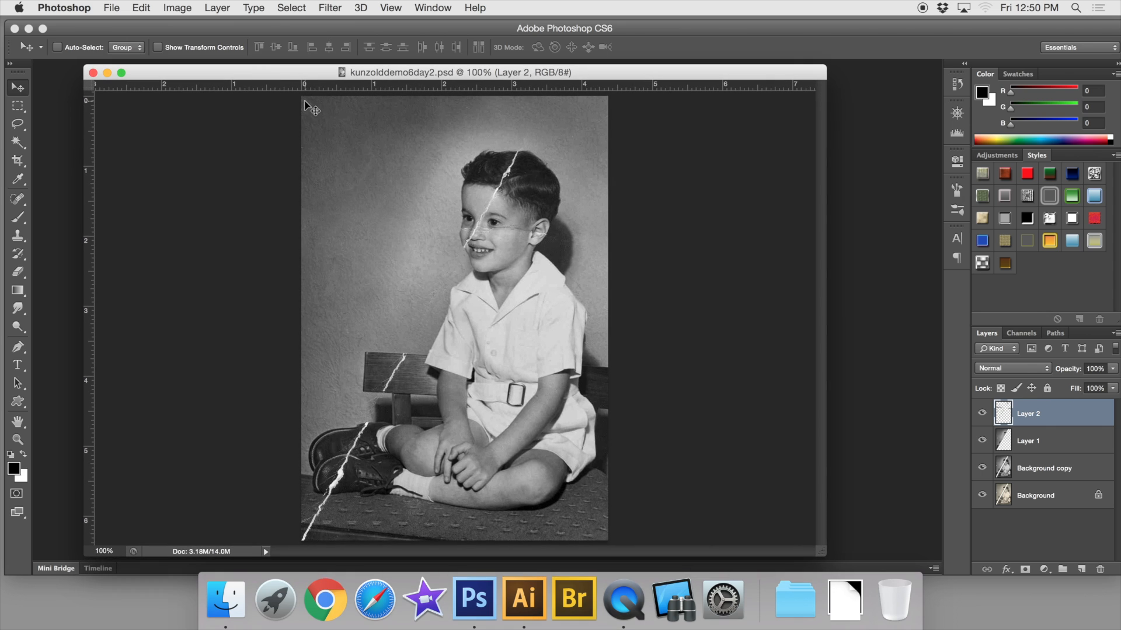
Step: Set the Clone Stamp to 87% opacity with a 10 px brush at 78% hardness
click(18, 236)
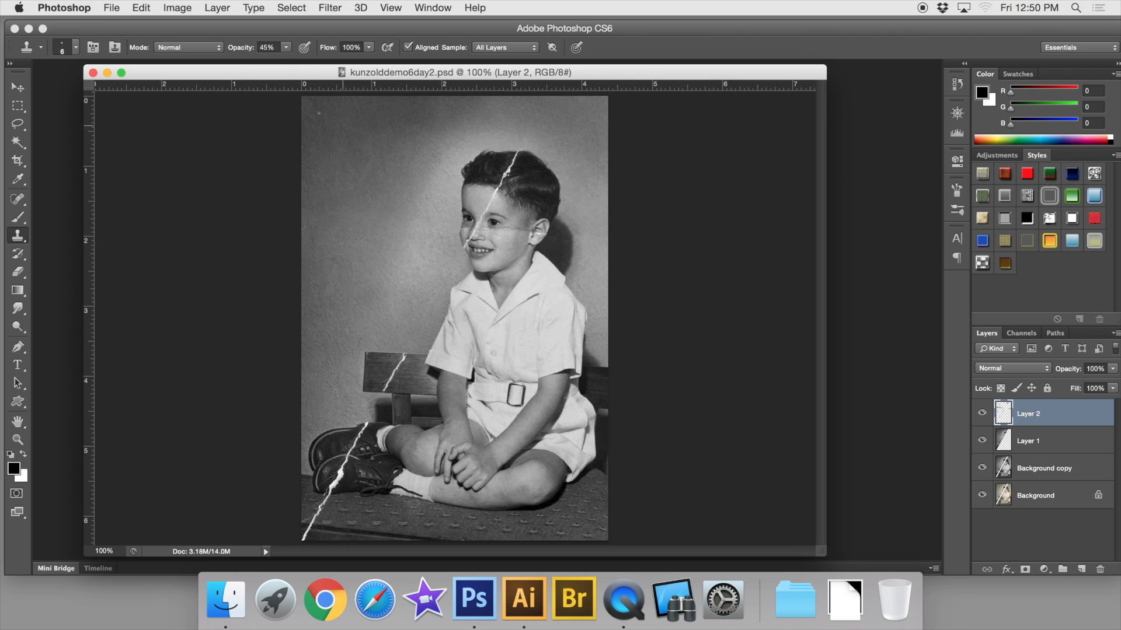
click(285, 47)
drag(286, 61, 318, 65)
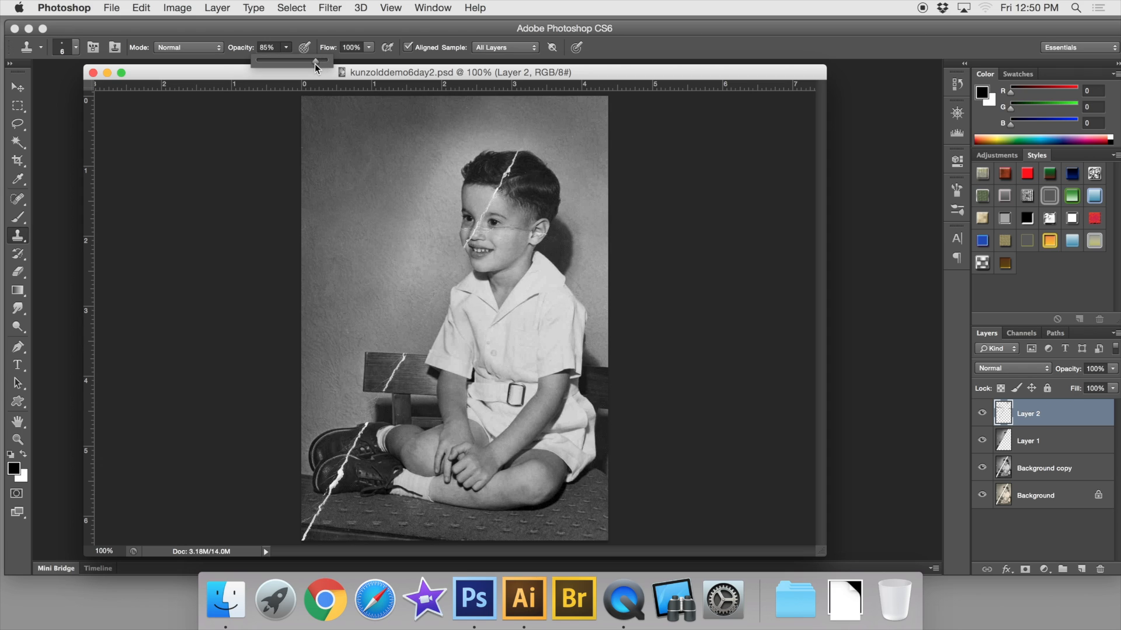
drag(311, 62, 311, 63)
drag(313, 62, 312, 62)
click(76, 48)
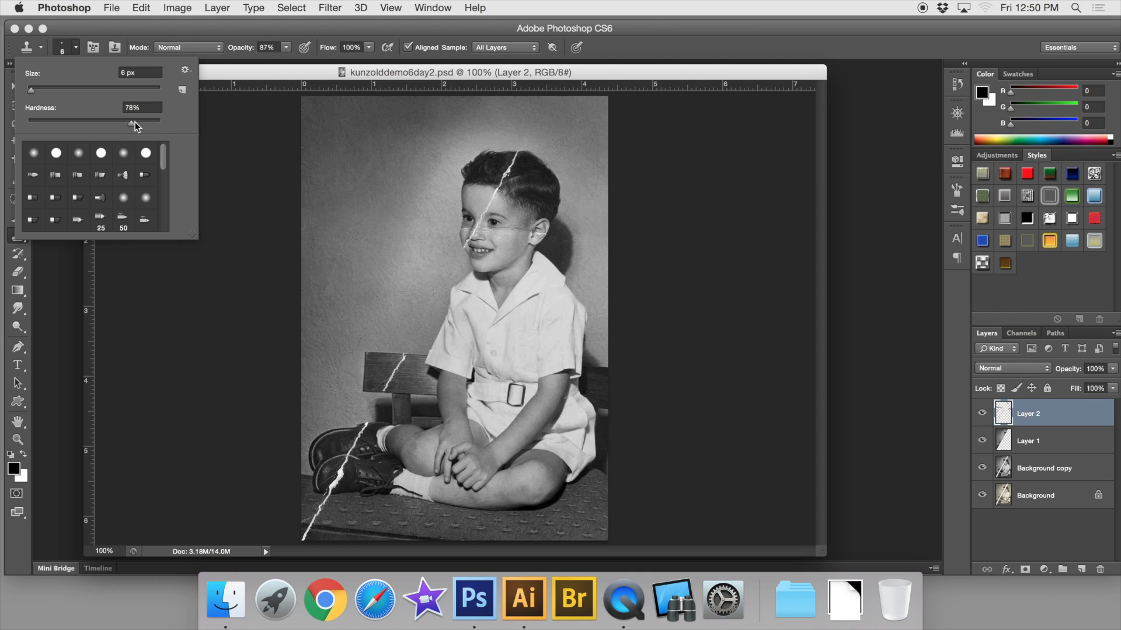
click(247, 75)
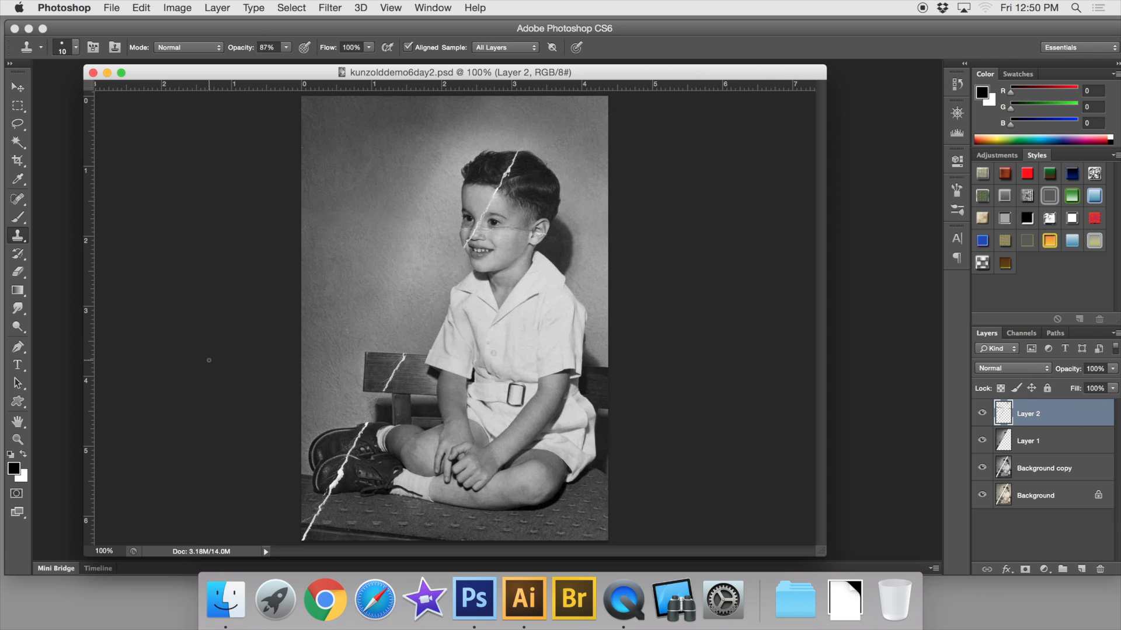
Step: Clone dark wood and edge over the tear where it crosses the upper edge of the bench backrest
click(18, 439)
drag(394, 372, 480, 420)
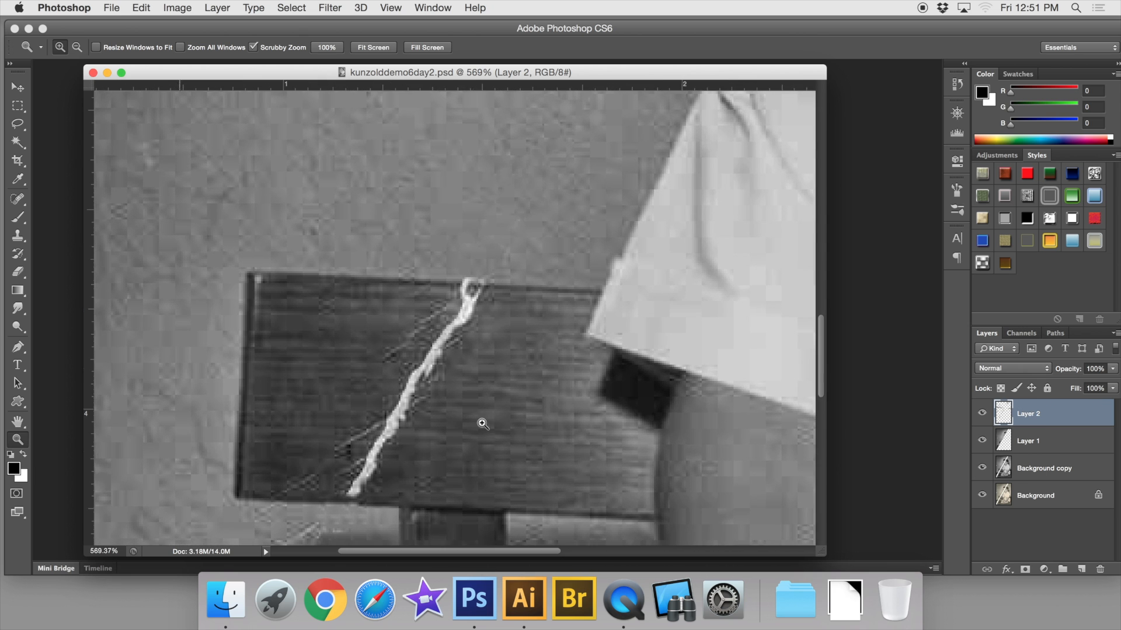
click(17, 235)
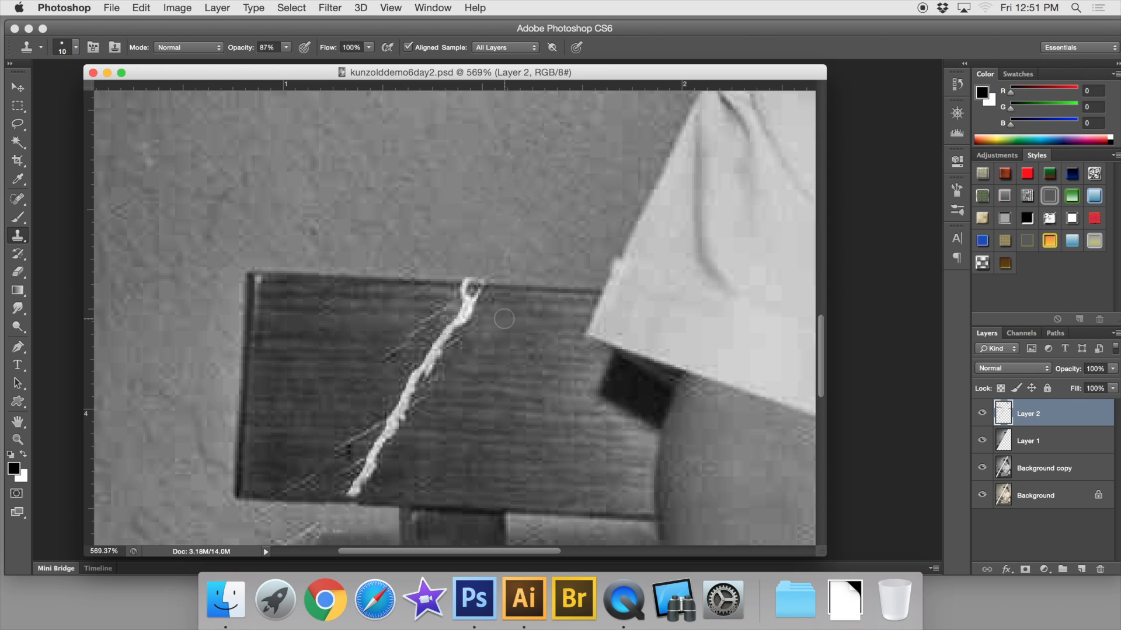
scroll(504, 318, down, 2)
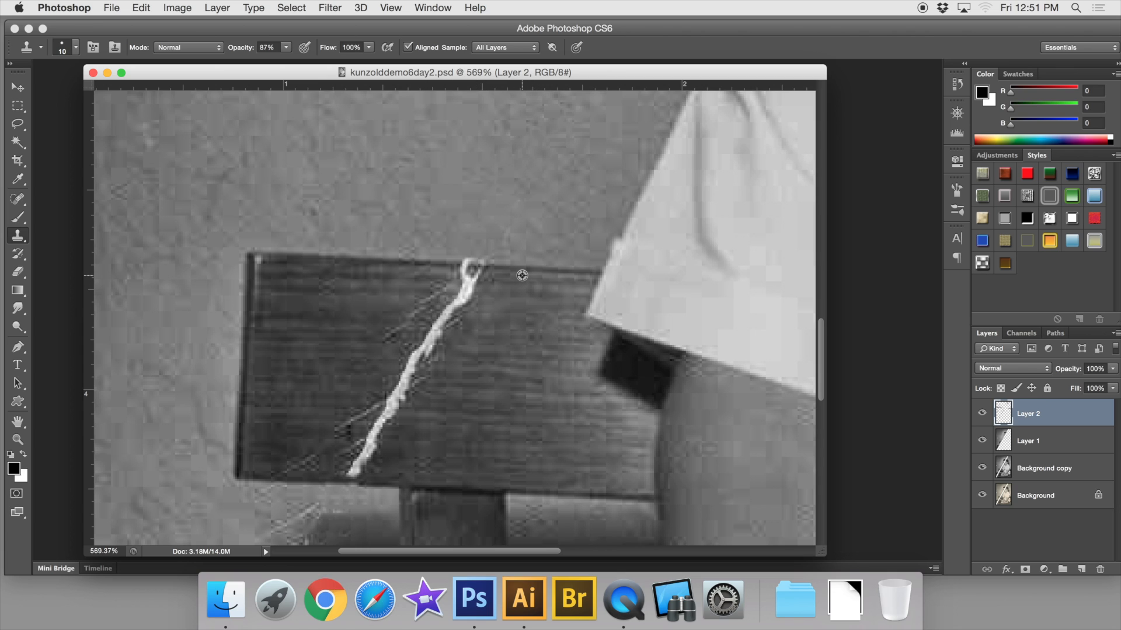
alt+click(522, 276)
click(480, 271)
click(465, 271)
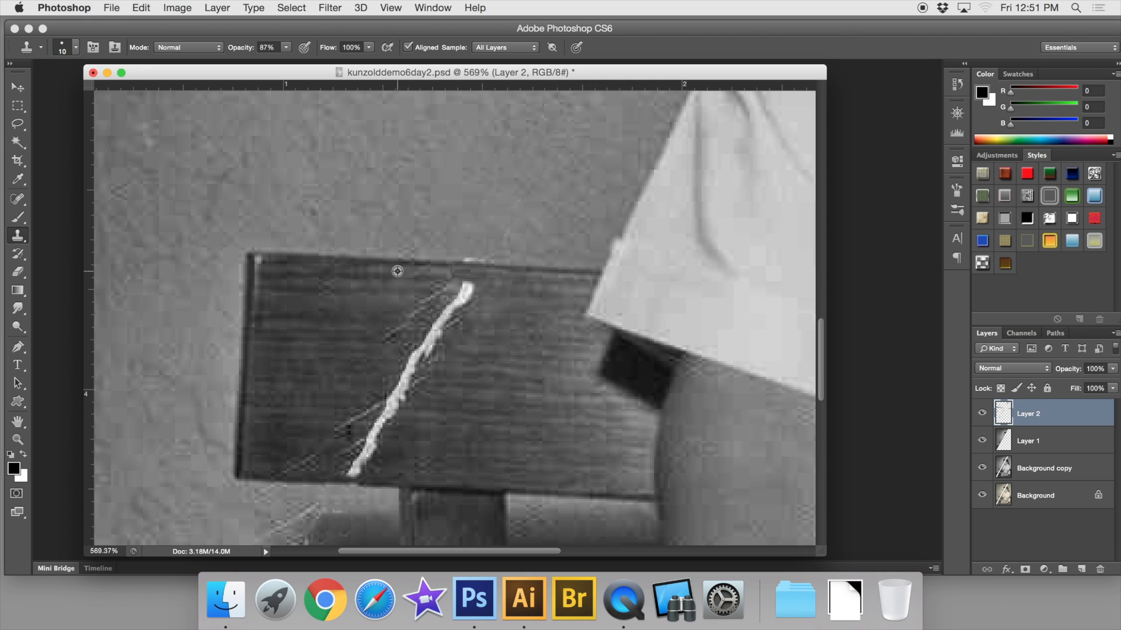
Step: Clone wood grain from both sides over the upper part of the tear in the bench backrest
alt+click(513, 290)
click(464, 288)
alt+click(411, 283)
click(438, 287)
click(459, 288)
alt+click(511, 302)
click(457, 298)
alt+click(395, 297)
click(448, 300)
alt+click(507, 314)
mouse_move(480, 312)
mouse_down()
mouse_move(431, 315)
mouse_move(448, 320)
mouse_up()
alt+click(381, 315)
alt+click(486, 323)
click(445, 320)
alt+click(369, 336)
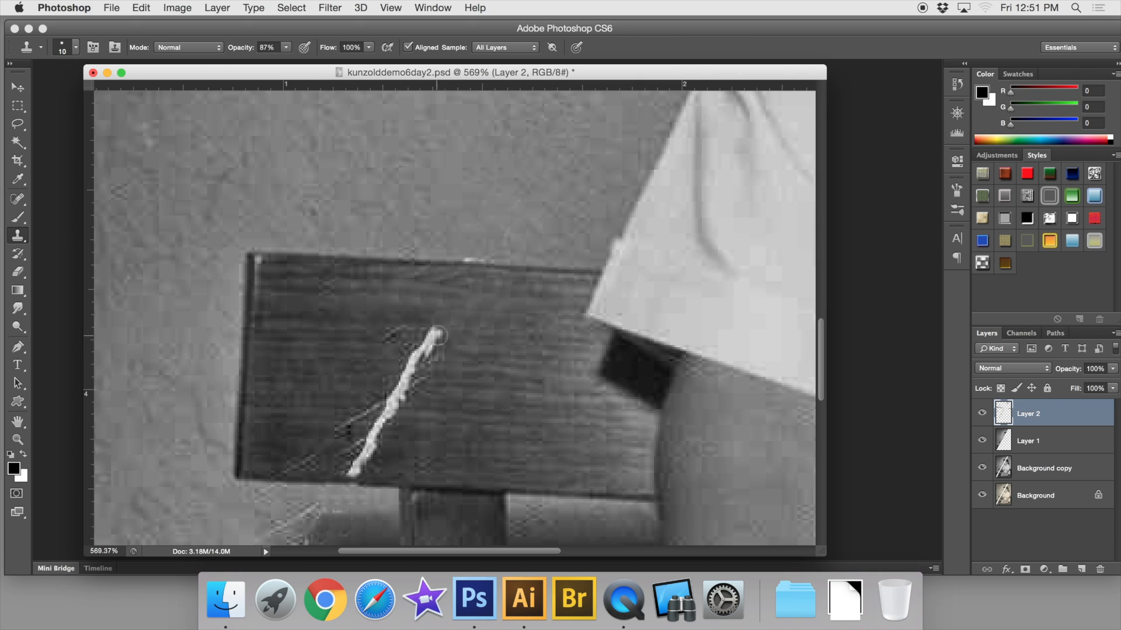
Step: Clone wood grain over the rest of the backrest's tear and touch up the white spot on its upper edge
alt+click(473, 340)
click(437, 335)
alt+click(472, 353)
mouse_move(370, 335)
mouse_down()
mouse_move(423, 351)
mouse_move(409, 380)
mouse_move(375, 382)
mouse_move(414, 391)
mouse_move(371, 403)
mouse_move(396, 410)
mouse_move(377, 416)
mouse_move(392, 424)
mouse_move(346, 424)
mouse_move(346, 438)
mouse_move(386, 449)
mouse_move(359, 450)
mouse_move(351, 468)
mouse_up()
alt+click(362, 350)
alt+click(463, 365)
alt+click(478, 389)
alt+click(340, 379)
alt+click(448, 409)
alt+click(326, 399)
alt+click(425, 416)
alt+click(311, 410)
alt+click(418, 433)
alt+click(306, 435)
alt+click(329, 454)
alt+click(407, 459)
alt+click(403, 464)
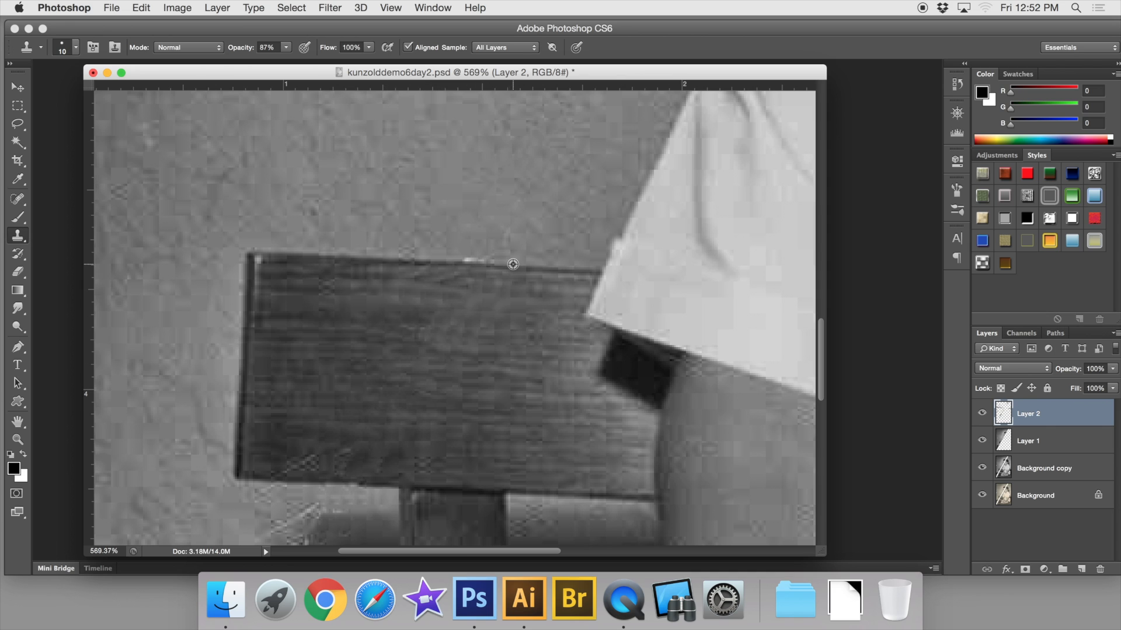
click(472, 262)
Step: Clone wall texture over the scratches below the bench backrest, beside the shadow
scroll(400, 263, down, 5)
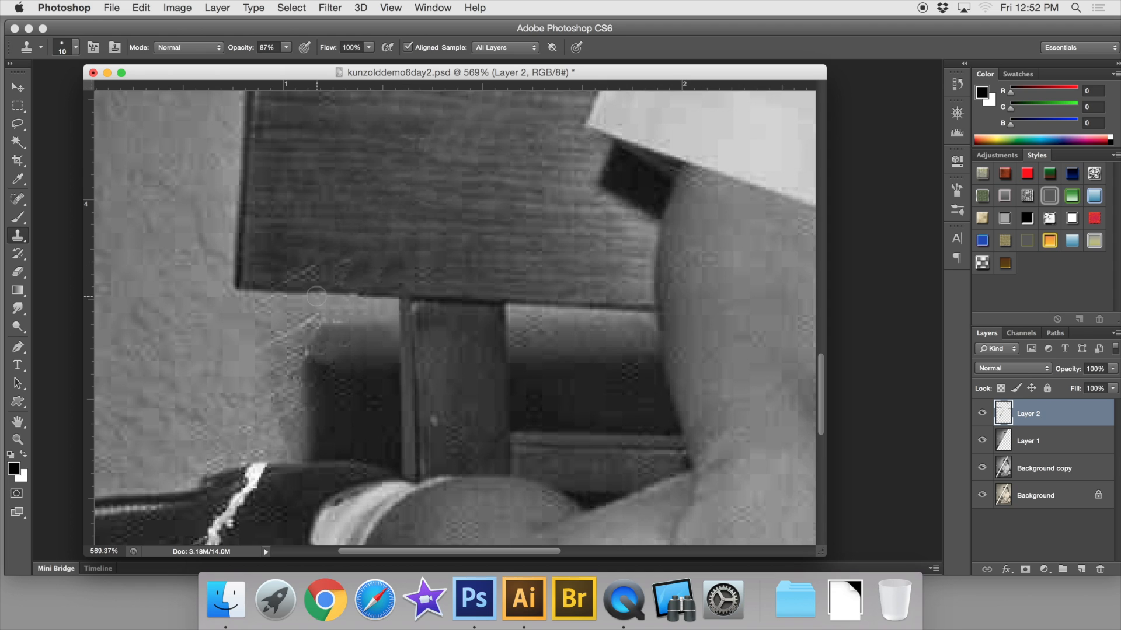
alt+click(250, 326)
click(279, 335)
alt+click(259, 355)
click(274, 363)
Step: Clone out the tear where it crosses the upper edge of the back shoe, sampling nearby wall and leather
scroll(195, 438, down, 4)
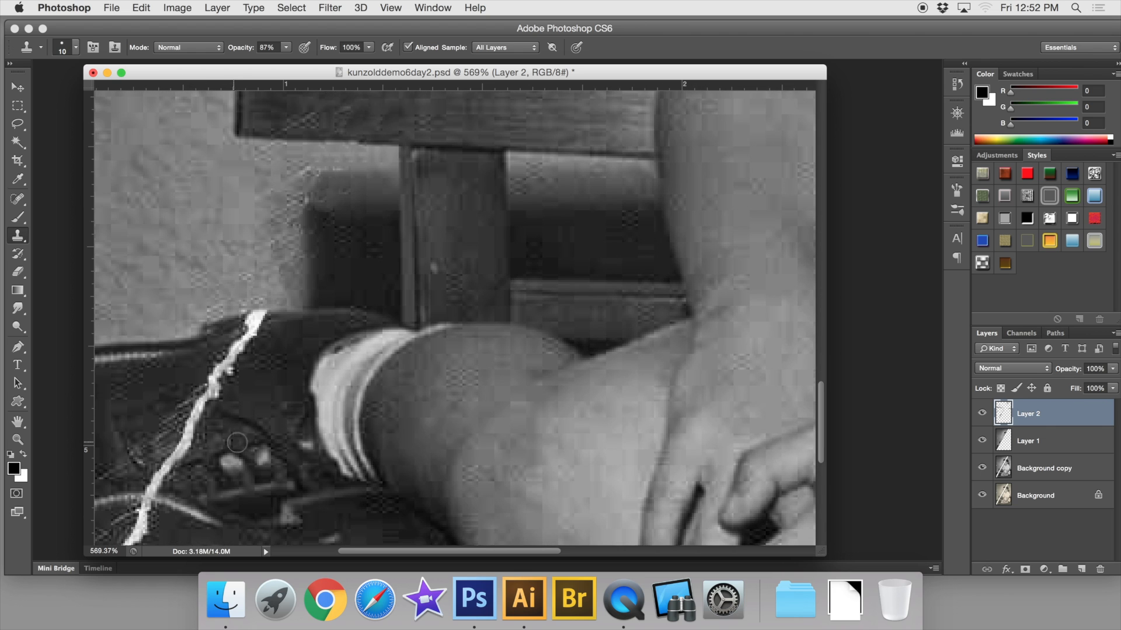
alt+click(279, 341)
click(253, 327)
drag(280, 383, 393, 359)
alt+click(373, 320)
click(348, 324)
click(337, 333)
click(330, 346)
click(323, 354)
alt+click(391, 301)
click(370, 294)
click(358, 299)
Step: Clone dark leather over the tear running down the side of the back shoe toward the laces
scroll(350, 380, down, 1)
alt+click(349, 328)
drag(321, 318, 313, 319)
alt+click(248, 321)
click(292, 327)
click(307, 333)
click(274, 343)
click(277, 359)
alt+click(326, 359)
click(300, 352)
click(292, 366)
mouse_move(289, 370)
mouse_down()
mouse_move(278, 383)
mouse_move(253, 355)
mouse_move(263, 358)
mouse_up()
alt+click(325, 371)
Step: Clone out the tear between the two shoes and across the front shoe's stitching, using a 7 px brush
scroll(292, 388, down, 2)
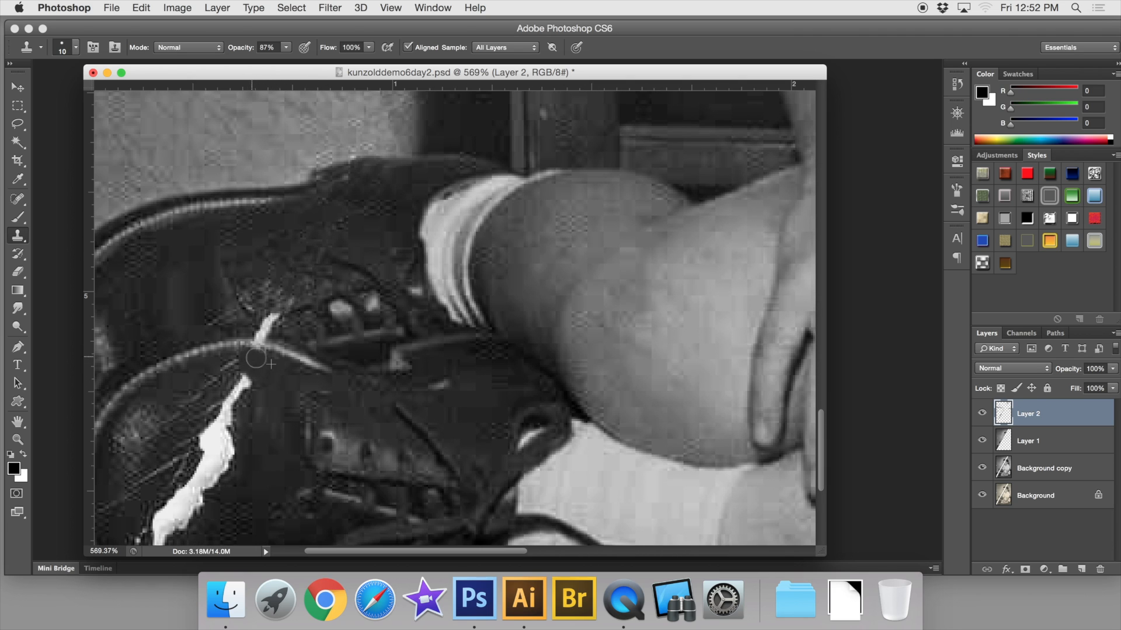
alt+click(286, 335)
mouse_move(255, 311)
mouse_down()
mouse_move(271, 319)
mouse_move(255, 329)
mouse_move(273, 331)
mouse_up()
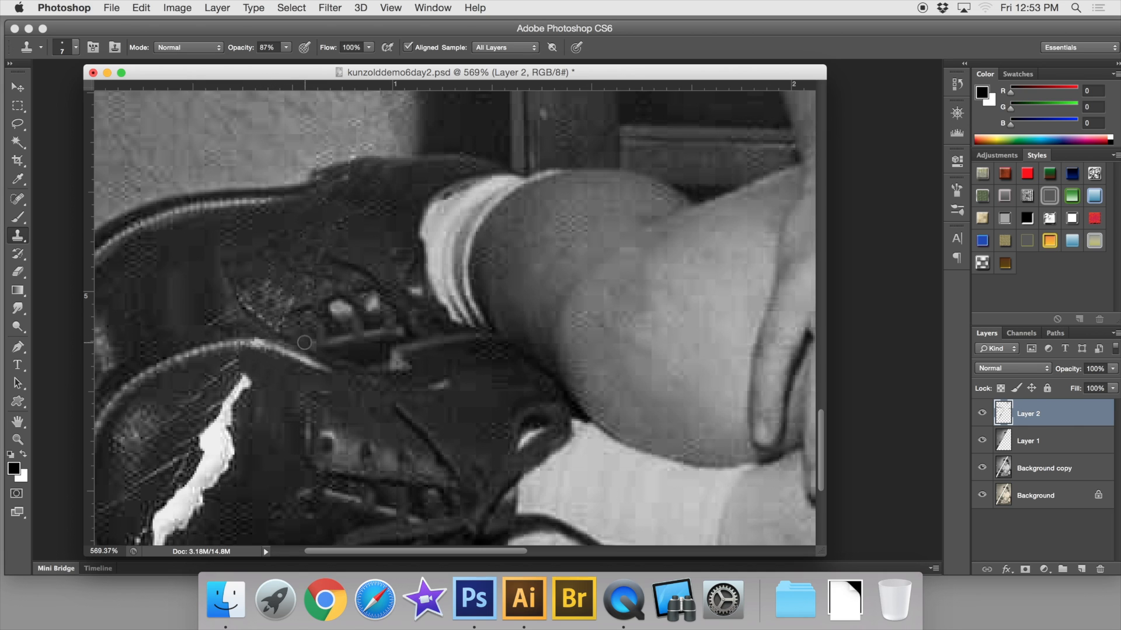
Step: Clone dark leather over the upper part of the white tear on the front shoe
scroll(298, 384, left, 2)
scroll(298, 384, down, 2)
mouse_move(315, 334)
mouse_down()
mouse_move(296, 341)
mouse_move(308, 356)
mouse_move(298, 346)
mouse_up()
alt+click(275, 348)
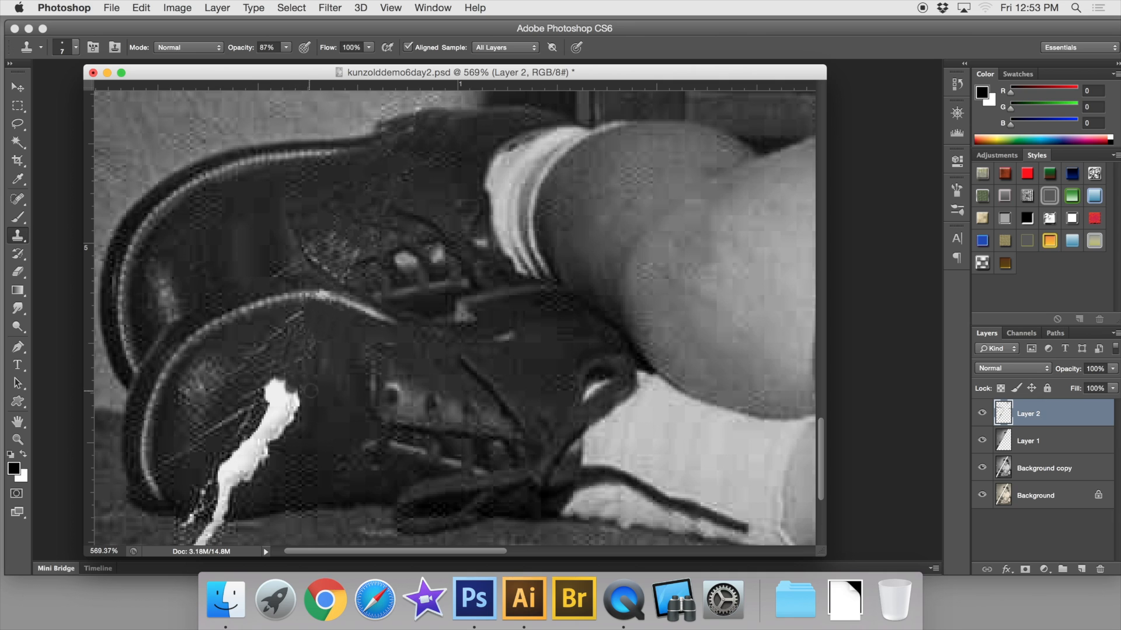
scroll(307, 390, down, 1)
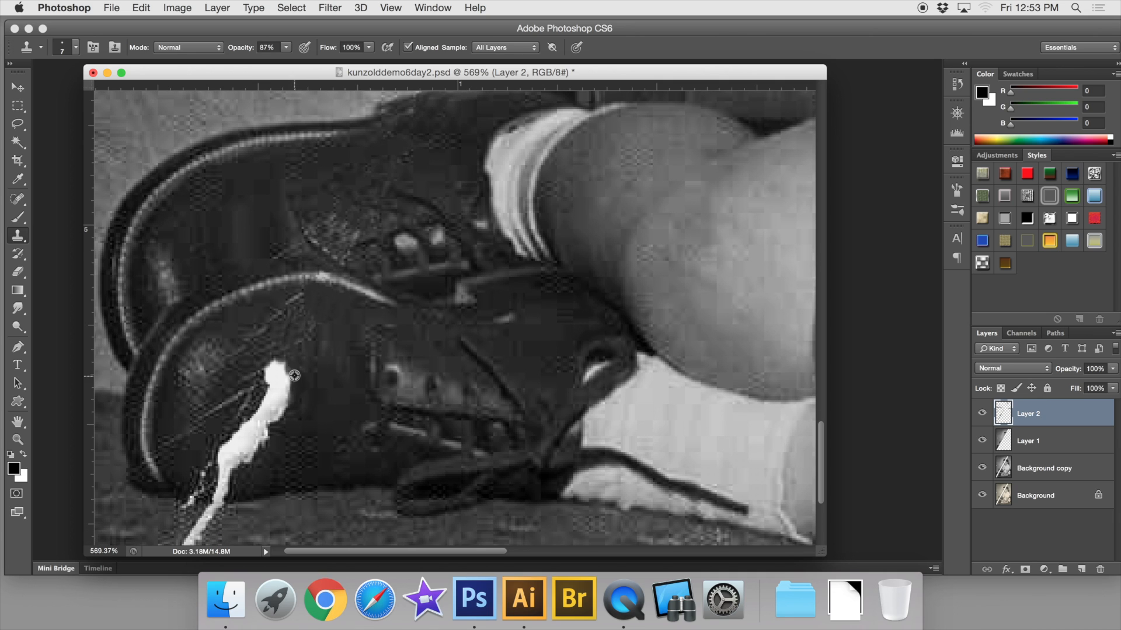
mouse_move(285, 364)
mouse_down()
mouse_move(259, 372)
mouse_move(283, 369)
mouse_move(285, 401)
mouse_move(279, 386)
mouse_move(265, 401)
mouse_move(291, 414)
mouse_up()
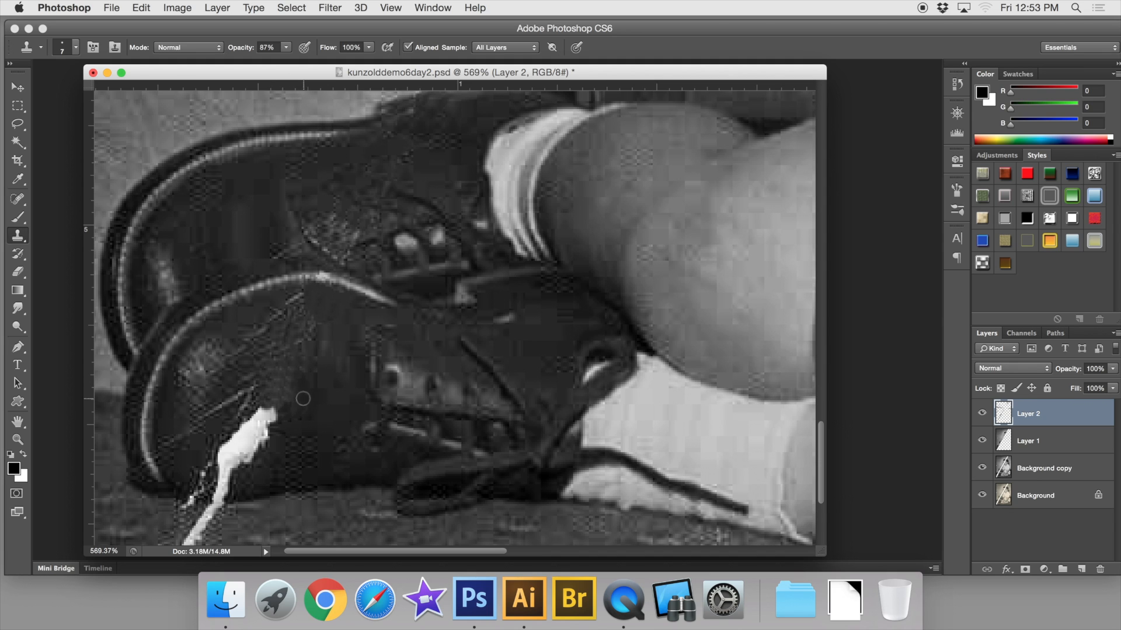
Step: Clone leather and floor texture over the remaining tear on the front shoe, down past its sole
scroll(303, 399, down, 3)
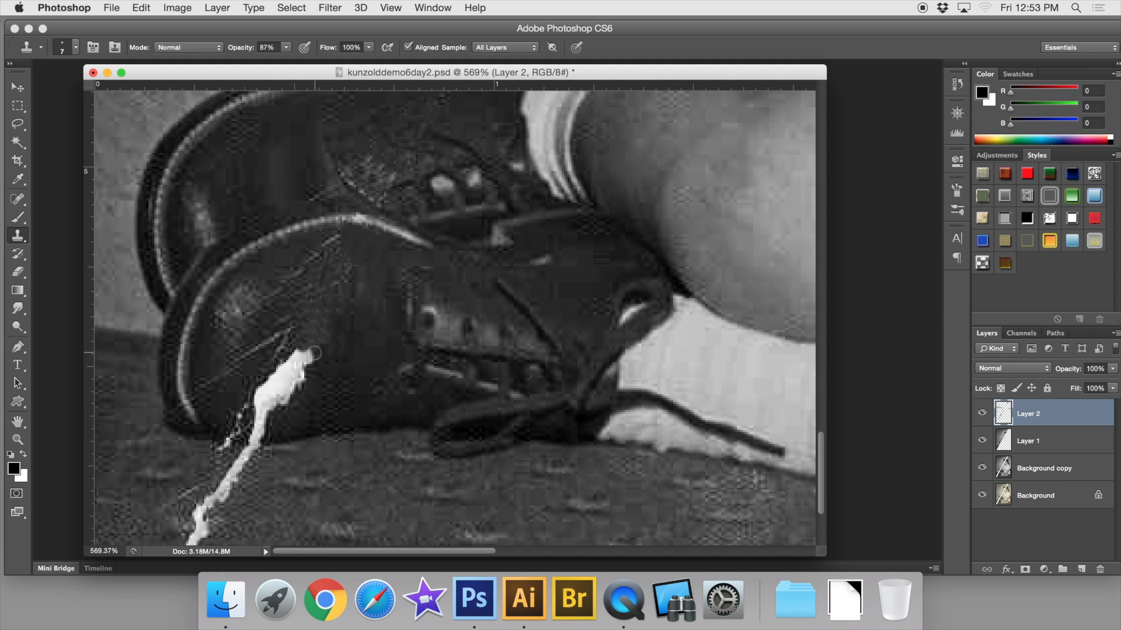
mouse_move(309, 371)
mouse_down()
mouse_move(297, 356)
mouse_move(266, 366)
mouse_move(255, 387)
mouse_move(295, 350)
mouse_up()
alt+click(305, 387)
drag(288, 416, 276, 388)
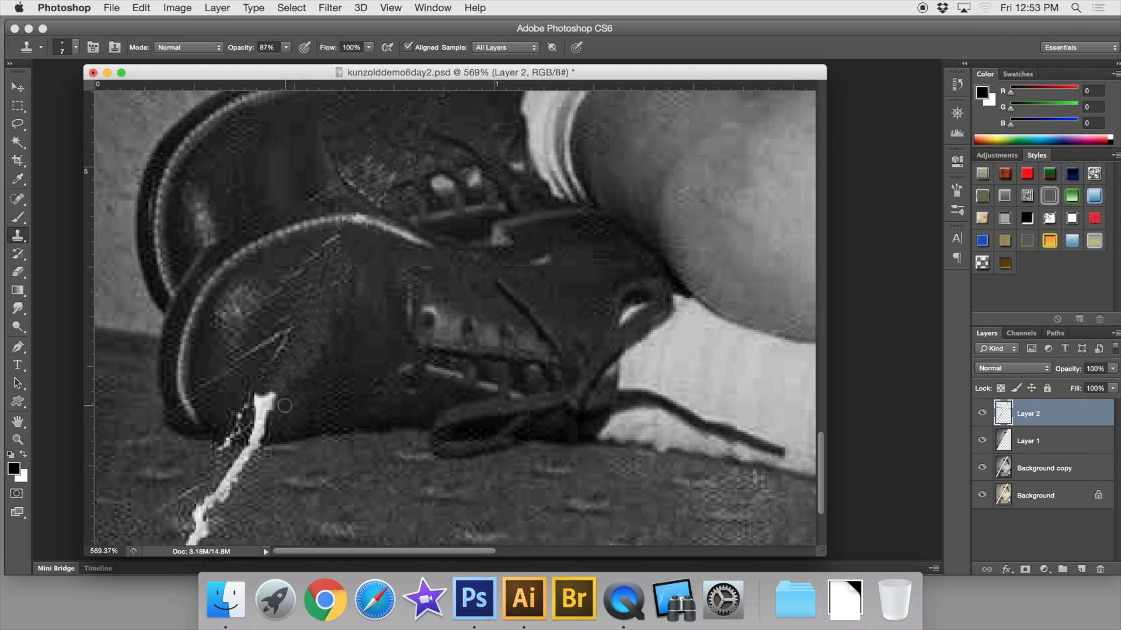
mouse_move(272, 401)
mouse_down()
mouse_move(299, 393)
mouse_move(285, 371)
mouse_move(258, 397)
mouse_move(275, 386)
mouse_move(264, 409)
mouse_up()
mouse_move(265, 415)
mouse_down()
mouse_move(254, 437)
mouse_move(229, 440)
mouse_move(241, 433)
mouse_move(232, 474)
mouse_move(245, 483)
mouse_up()
alt+click(218, 430)
alt+click(214, 410)
alt+click(276, 462)
Step: Clone floor texture over the tear from below the front shoe to the photograph's lower corner
scroll(246, 467, down, 5)
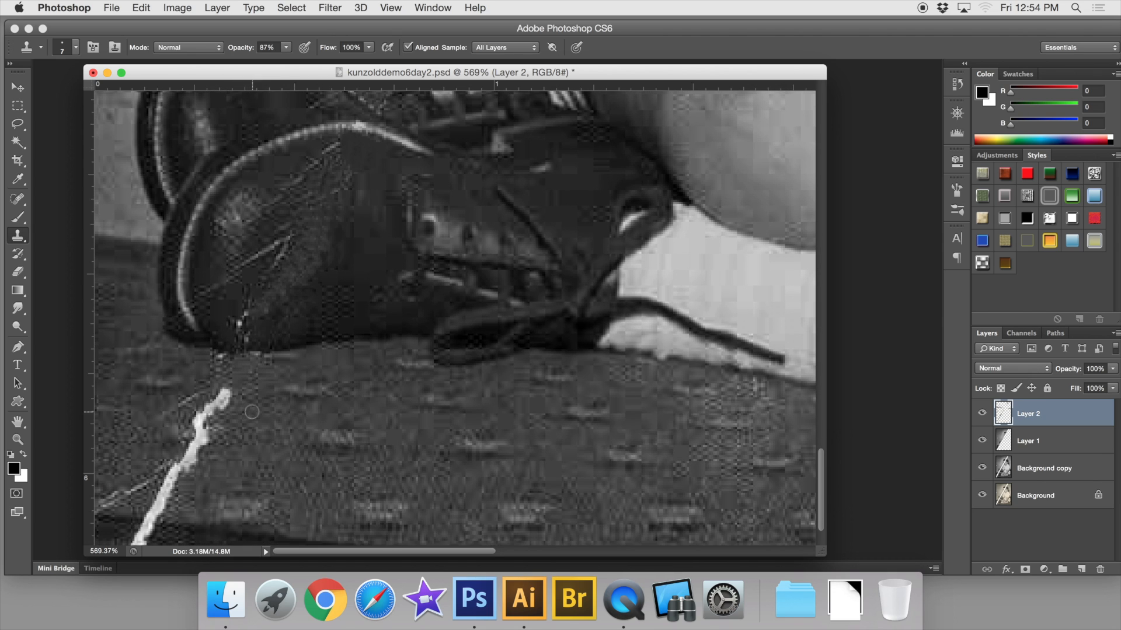
mouse_move(231, 406)
mouse_down()
mouse_move(194, 420)
mouse_move(212, 454)
mouse_move(185, 447)
mouse_move(219, 453)
mouse_up()
alt+click(200, 372)
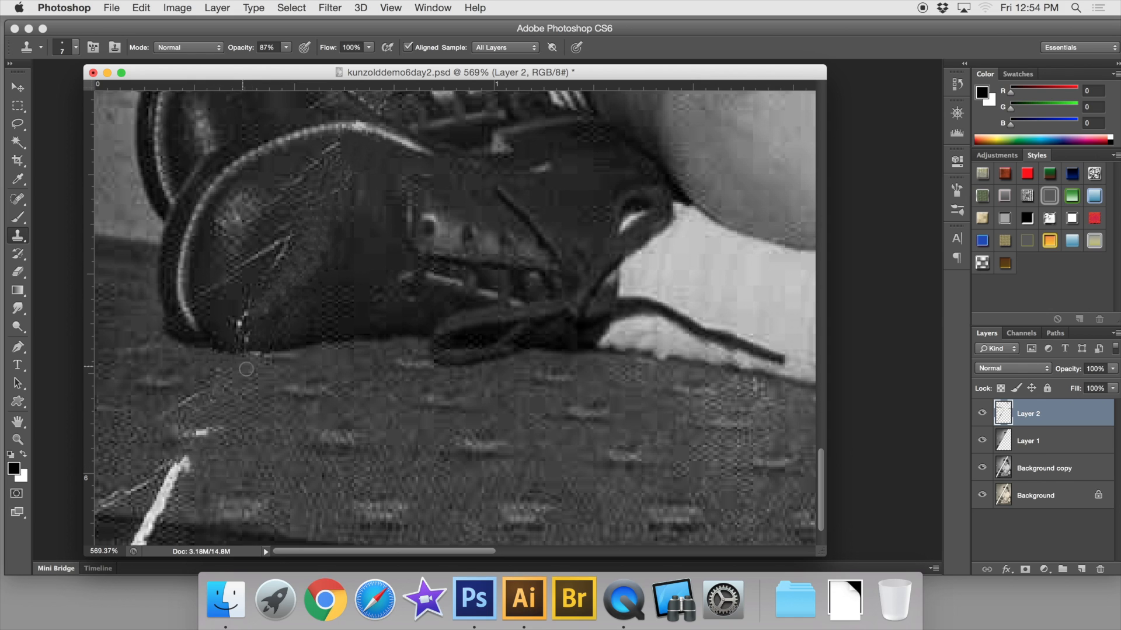
click(205, 433)
mouse_move(201, 459)
mouse_down()
mouse_move(152, 501)
mouse_move(172, 492)
mouse_move(166, 514)
mouse_up()
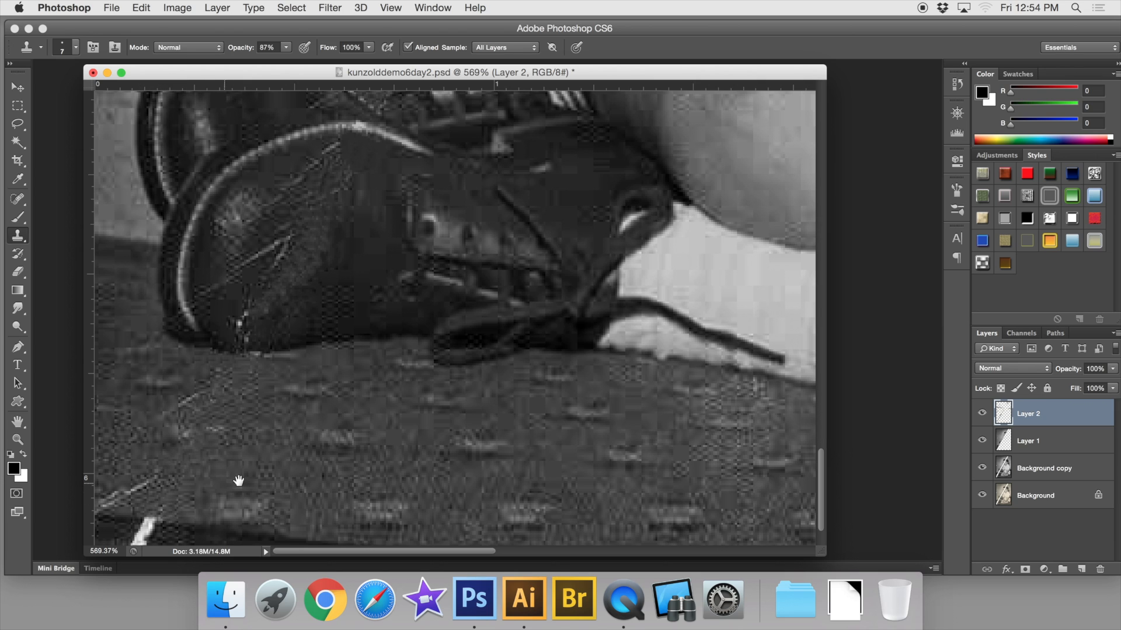
scroll(169, 491, down, 3)
alt+click(179, 466)
mouse_move(163, 462)
mouse_down()
mouse_move(130, 474)
mouse_move(142, 481)
mouse_move(105, 532)
mouse_up()
Step: Bring the boy's head into view, then reposition and widen the window of kunzolddemo6day2.psd
scroll(286, 508, up, 15)
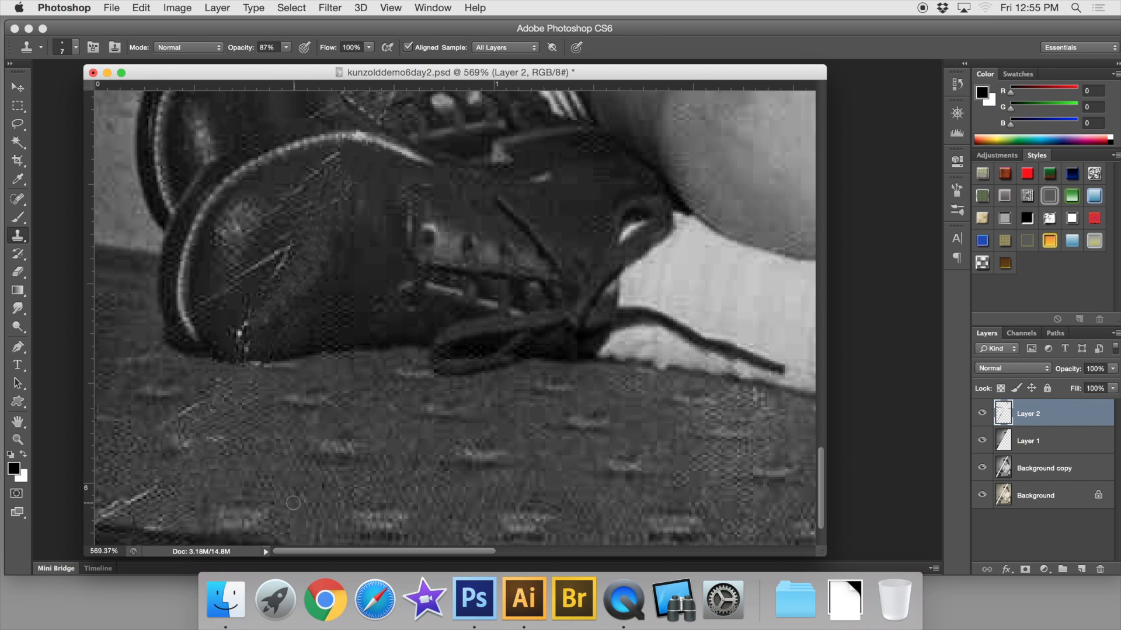
scroll(295, 504, up, 5)
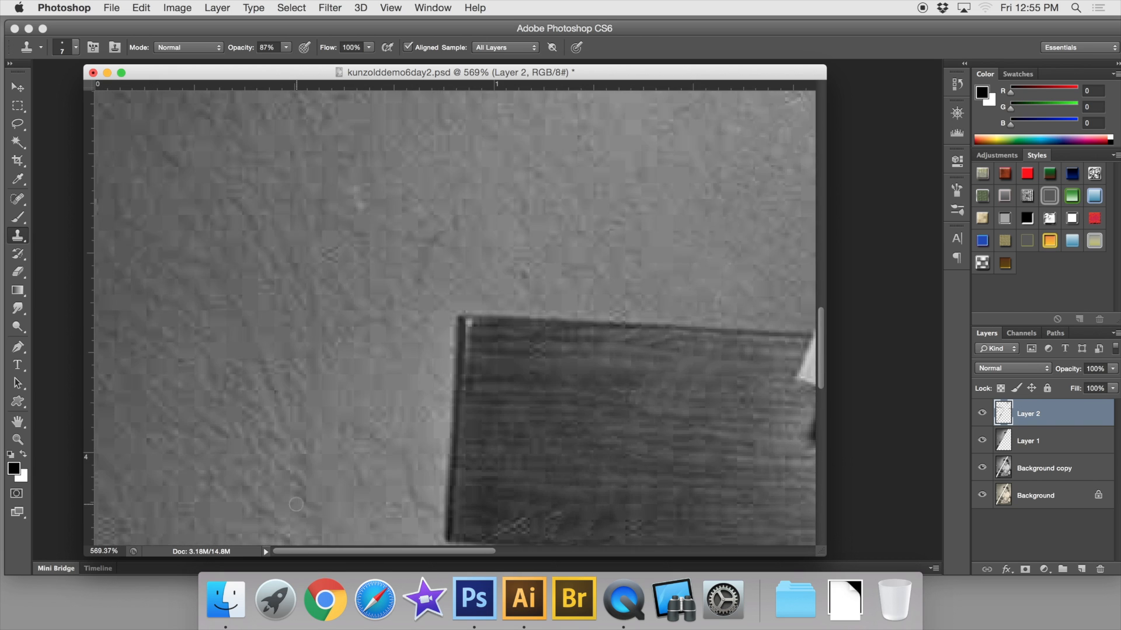
scroll(462, 439, up, 10)
scroll(462, 440, right, 10)
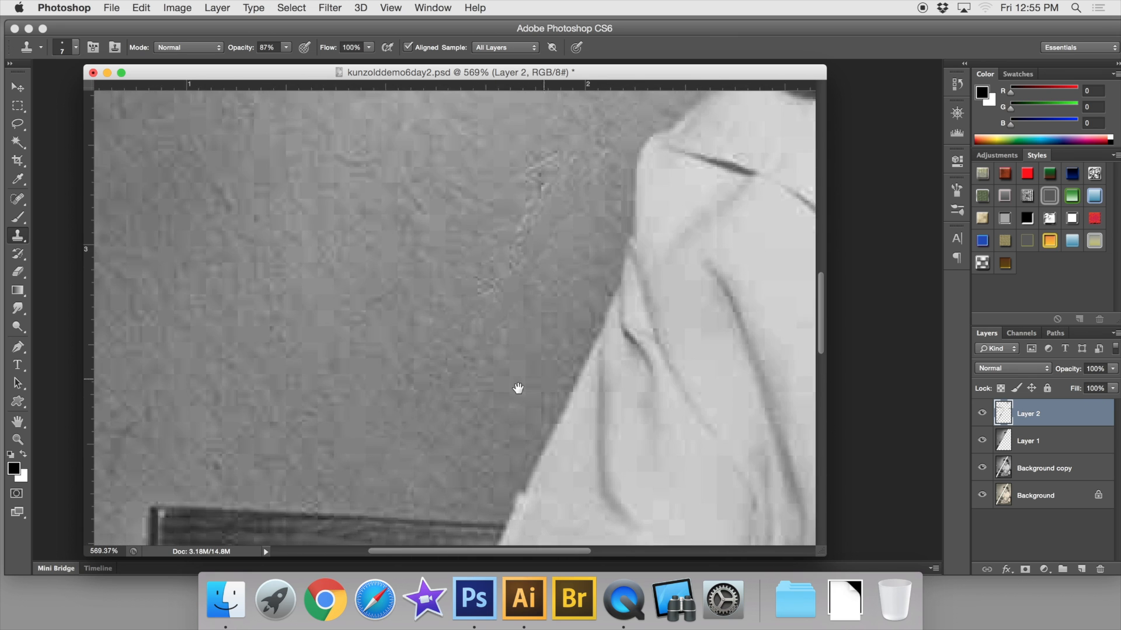
drag(557, 261, 453, 345)
key(super+minus)
key(super+minus)
key(super+minus)
key(super+minus)
key(super+minus)
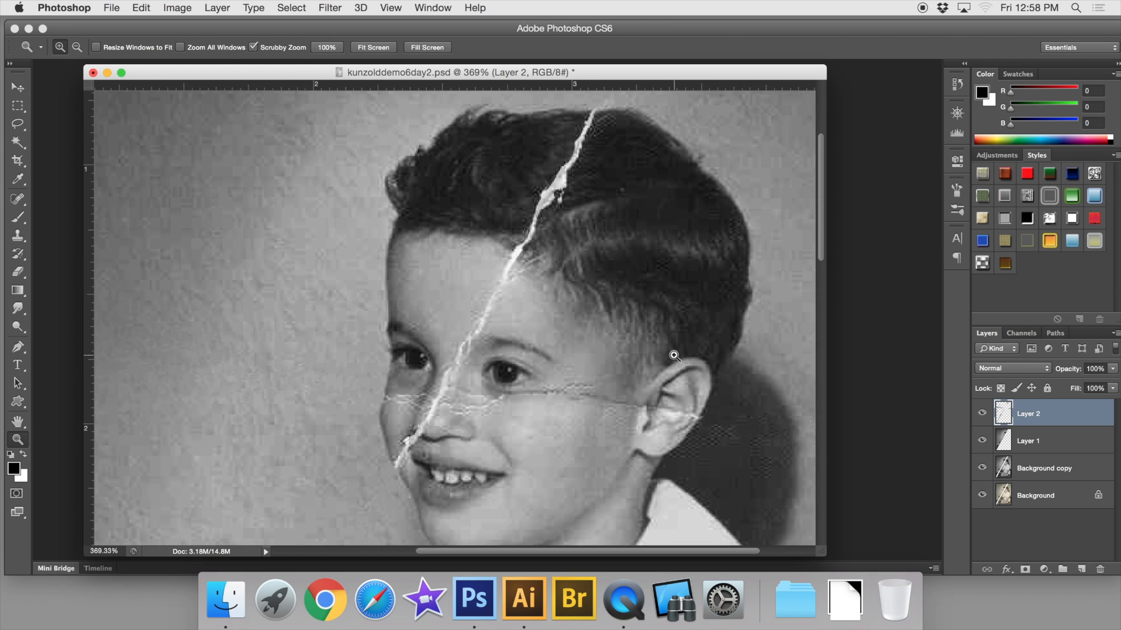
drag(673, 355, 625, 322)
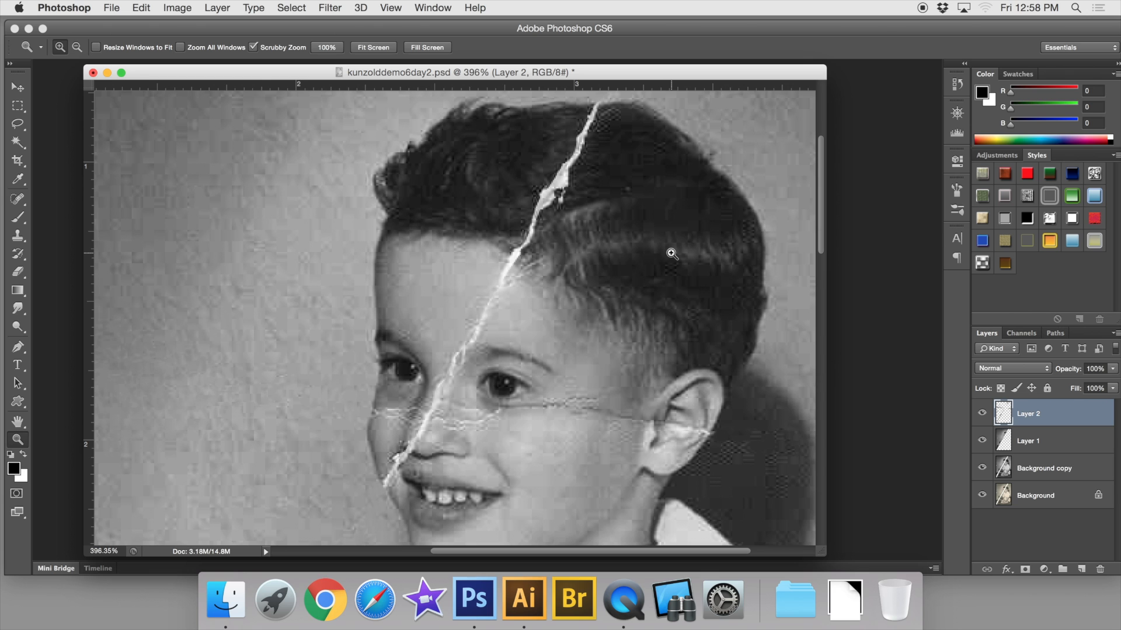
drag(718, 72, 678, 71)
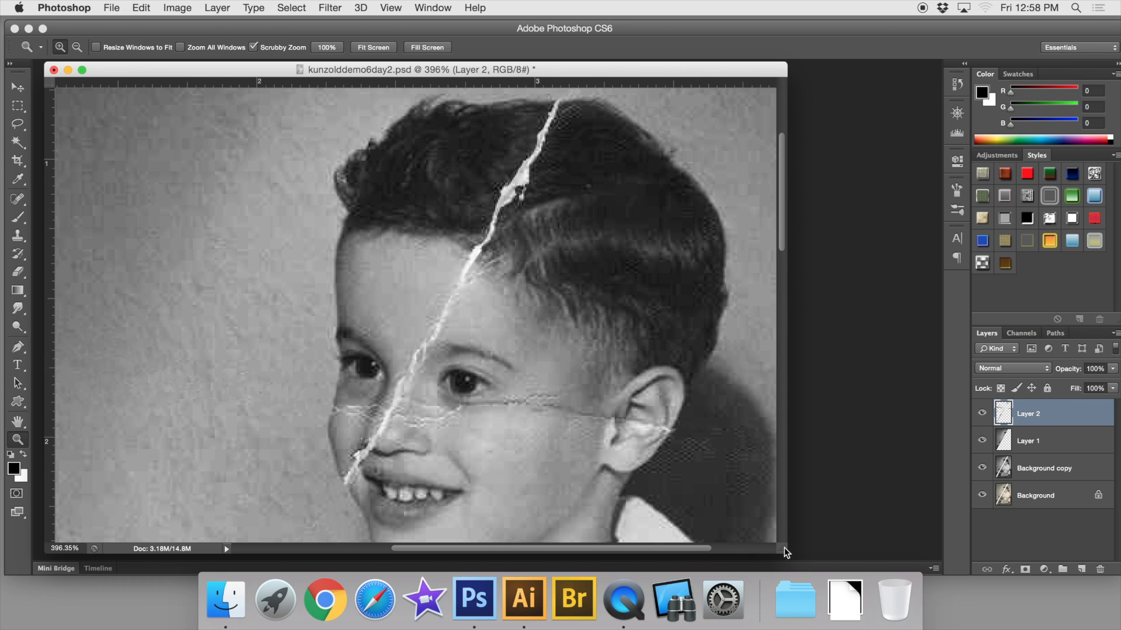
drag(783, 548, 921, 548)
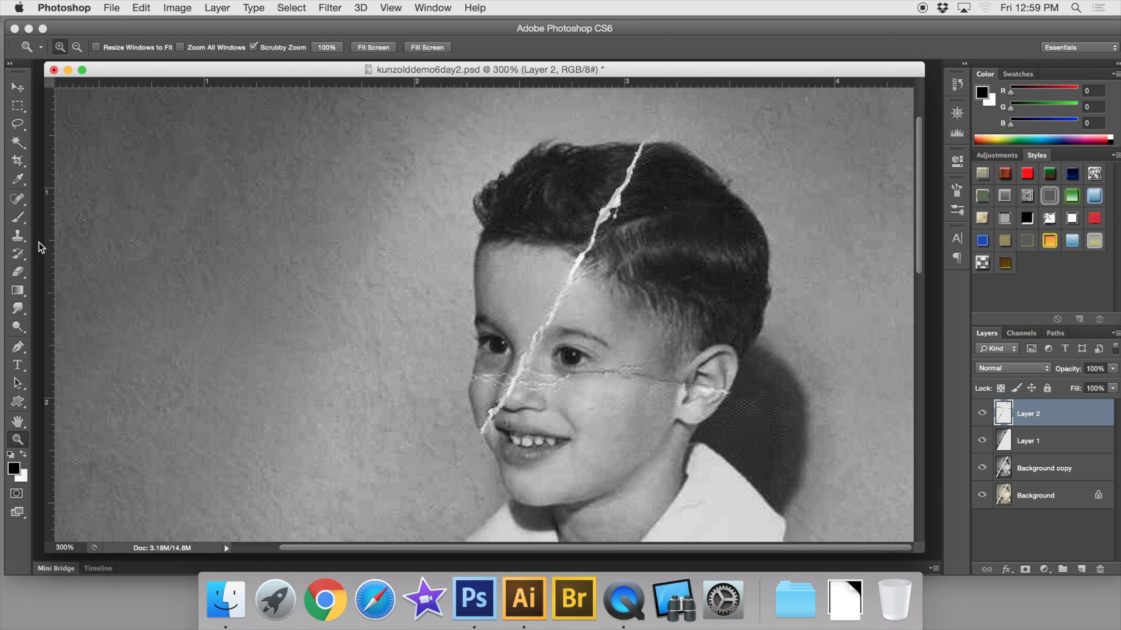
Step: Clone dark hair over the uppermost part of the tear at the crown with a 10 px Clone Stamp
click(16, 236)
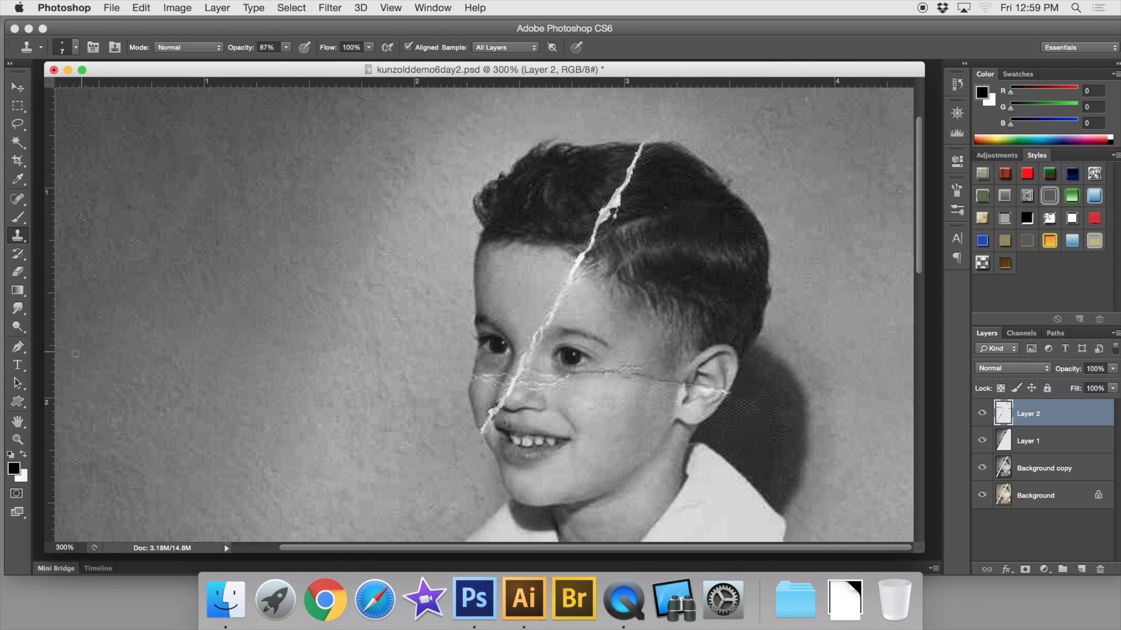
click(18, 439)
drag(527, 129, 570, 164)
click(17, 236)
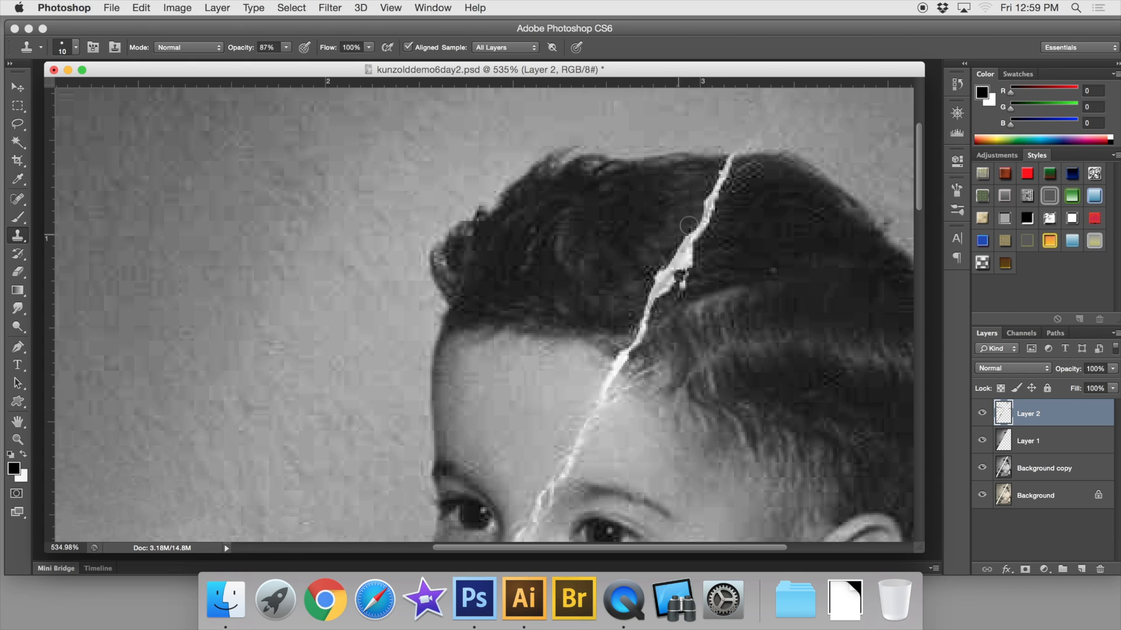
key(z)
click(773, 192)
key(s)
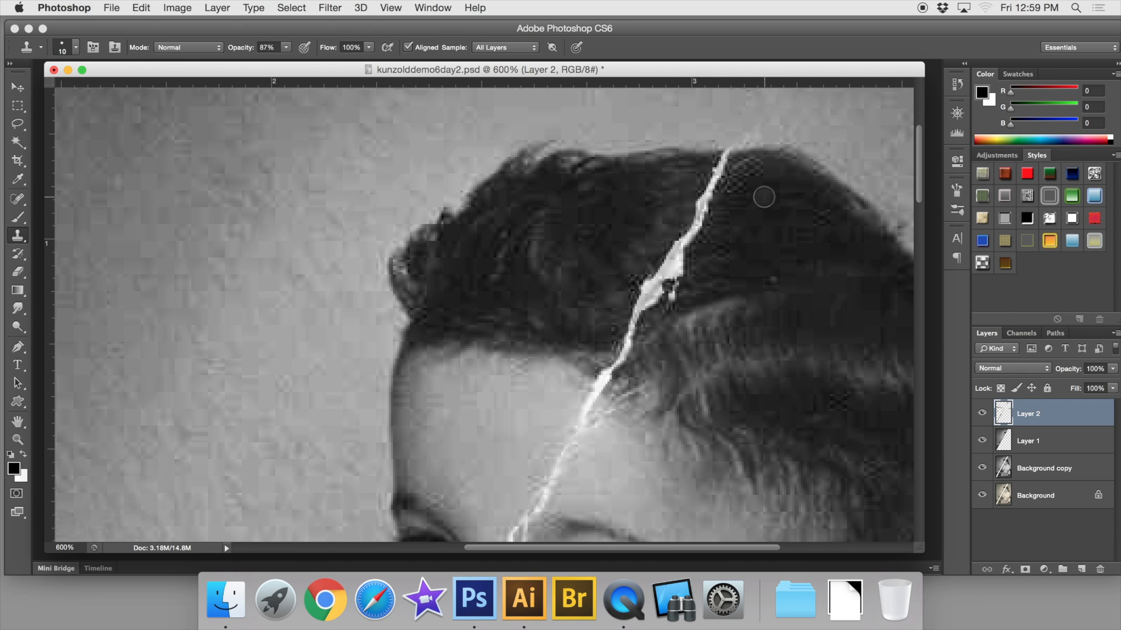
mouse_move(709, 190)
mouse_down()
mouse_move(727, 166)
mouse_move(717, 187)
mouse_up()
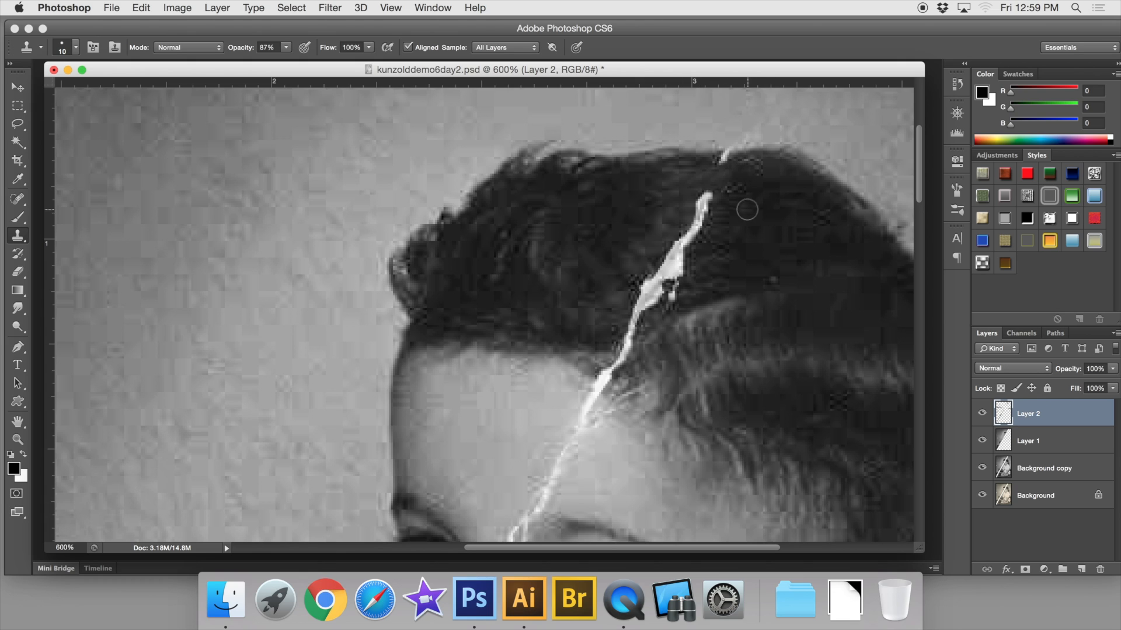
mouse_move(710, 197)
mouse_down()
mouse_move(733, 201)
mouse_move(730, 164)
mouse_up()
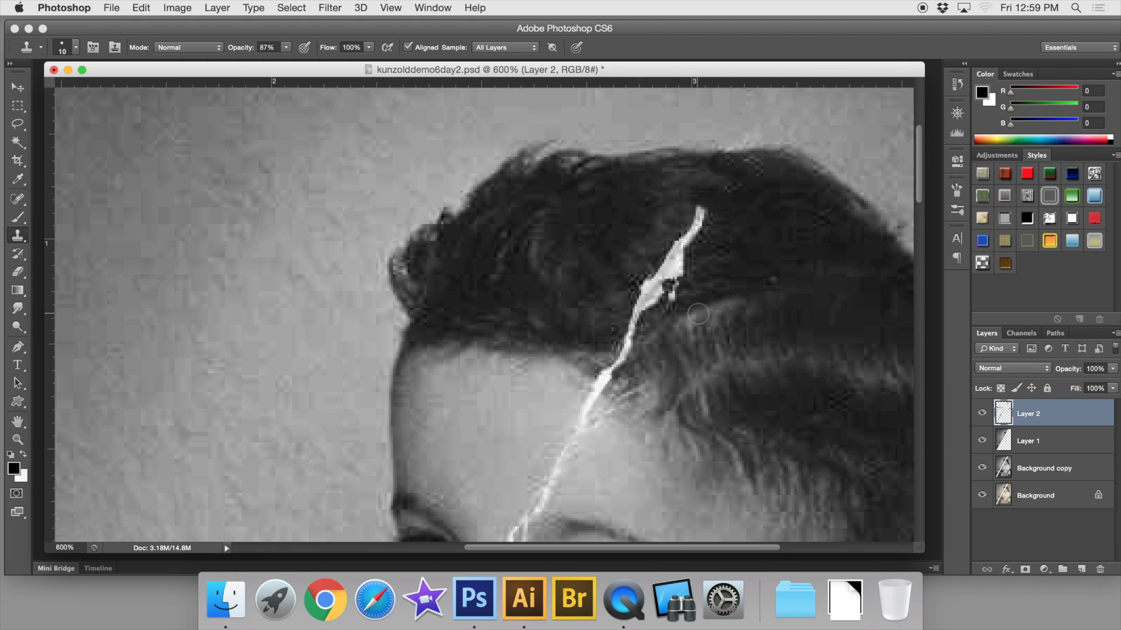
Step: Clone hair strands over the wide middle section of the tear in the boy's hair
alt+click(717, 315)
click(672, 266)
mouse_move(671, 266)
mouse_down()
mouse_move(707, 251)
mouse_move(661, 253)
mouse_move(732, 211)
mouse_up()
alt+click(699, 321)
mouse_move(665, 295)
mouse_down()
mouse_move(697, 282)
mouse_move(633, 279)
mouse_move(735, 239)
mouse_up()
drag(625, 239, 719, 212)
drag(616, 235, 734, 195)
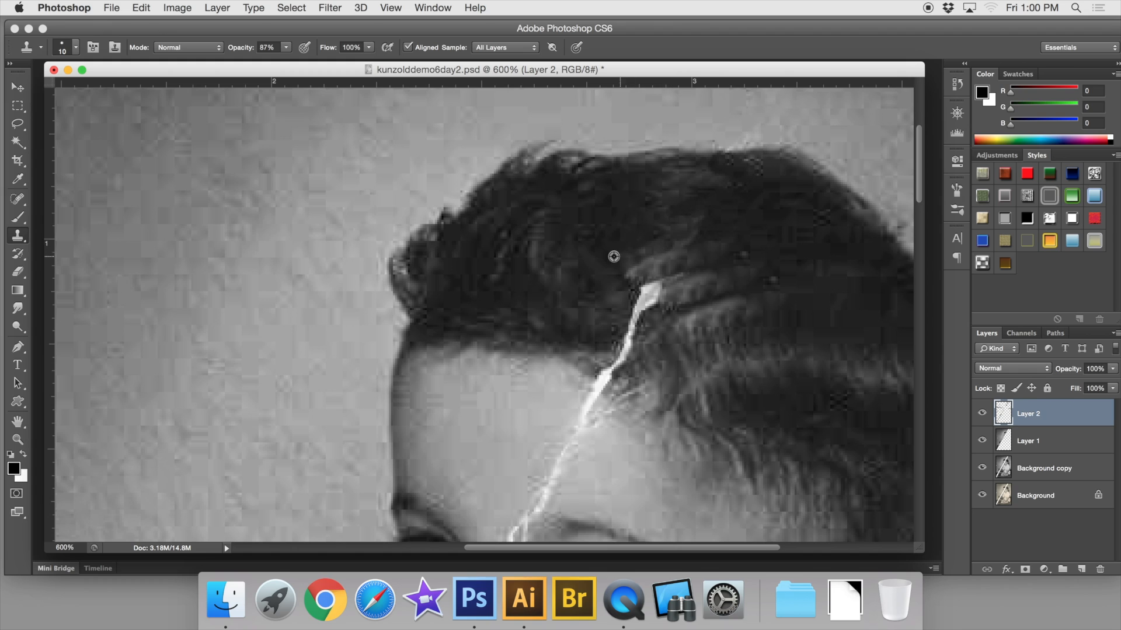
Step: Clone dark hair over the remaining section of the tear down to the boy's hairline
mouse_move(616, 271)
mouse_down()
mouse_move(650, 257)
mouse_move(668, 259)
mouse_move(671, 280)
mouse_move(697, 274)
mouse_move(660, 295)
mouse_move(635, 288)
mouse_move(650, 275)
mouse_move(652, 296)
mouse_move(625, 313)
mouse_move(650, 282)
mouse_up()
alt+click(606, 278)
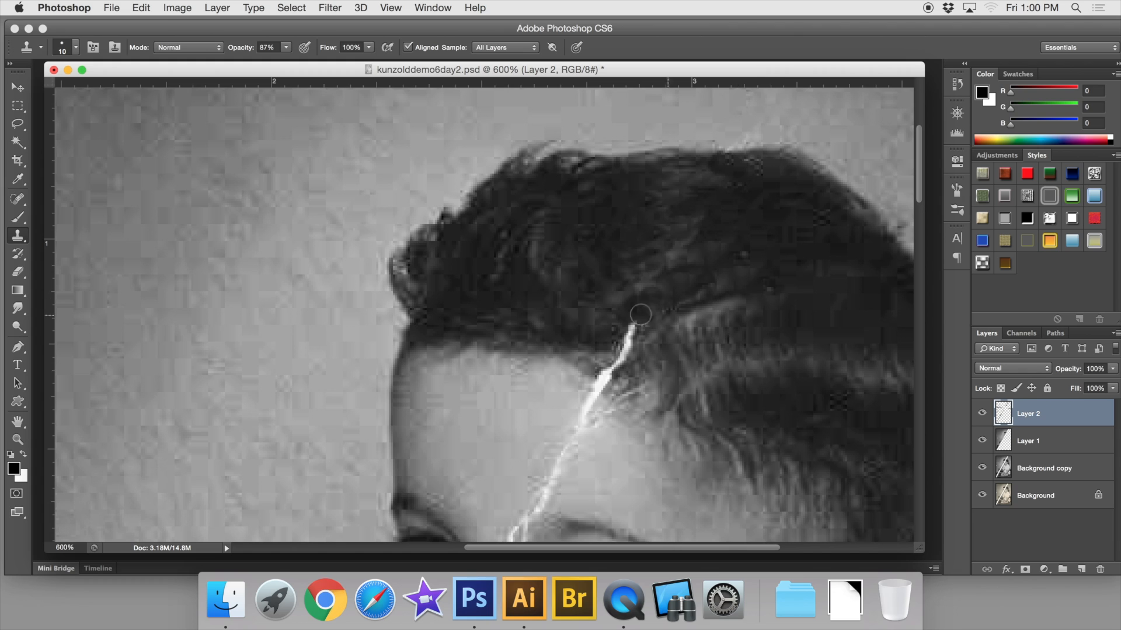
alt+click(588, 326)
mouse_move(633, 323)
mouse_down()
mouse_move(610, 325)
mouse_move(648, 346)
mouse_move(628, 342)
mouse_move(650, 357)
mouse_up()
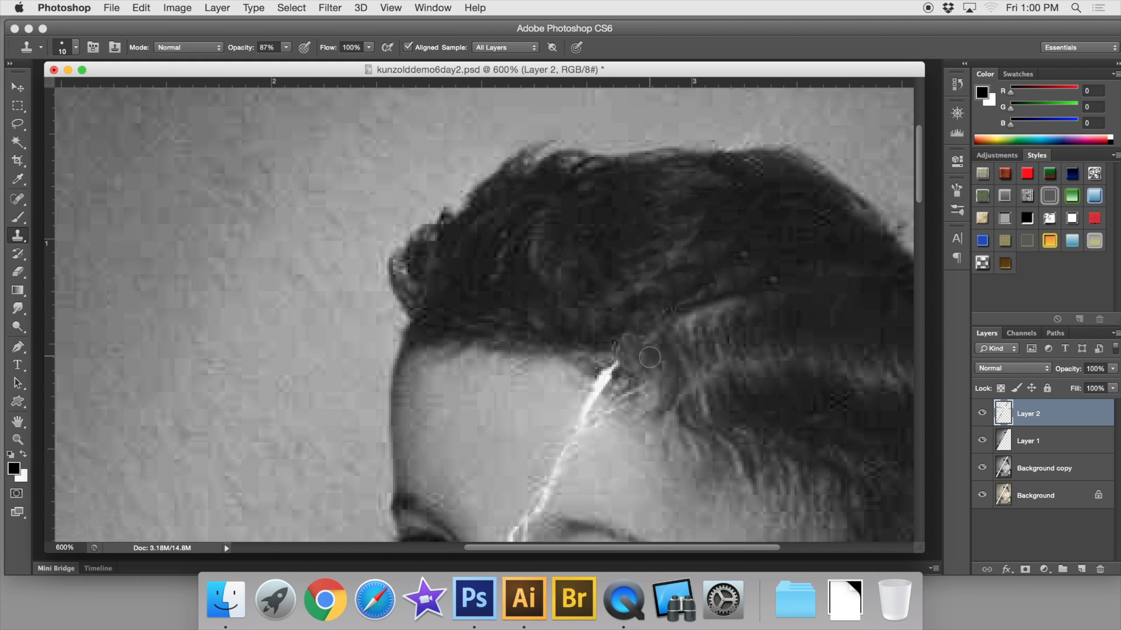
Step: Set the Clone Stamp to 20% opacity and a 15 px brush for the forehead skin
scroll(649, 358, down, 2)
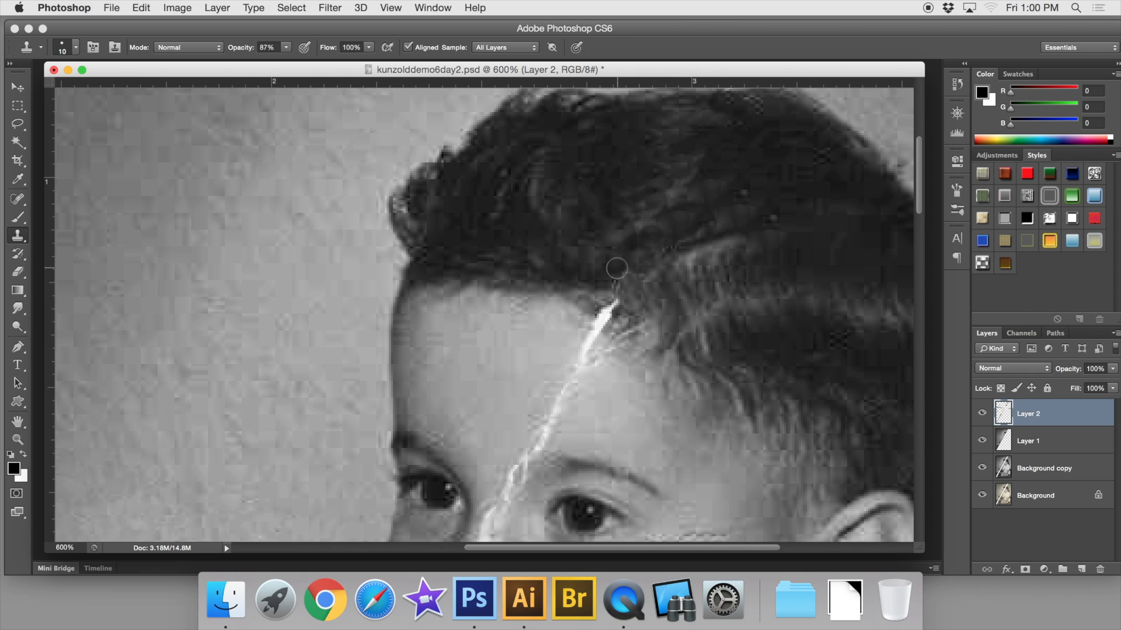
alt+click(651, 261)
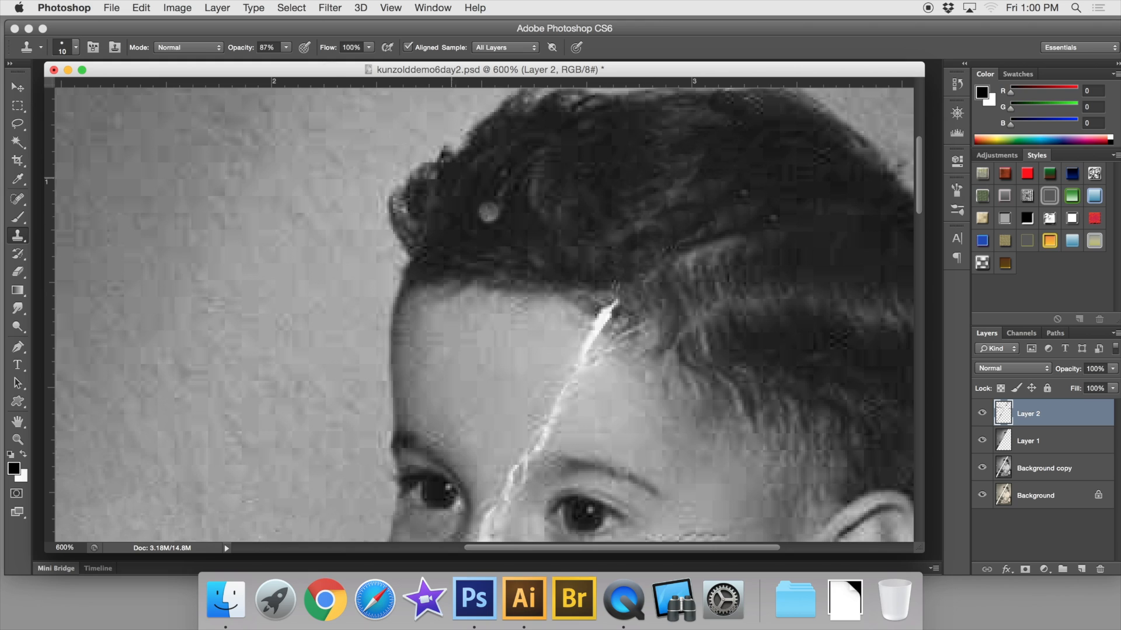
click(287, 47)
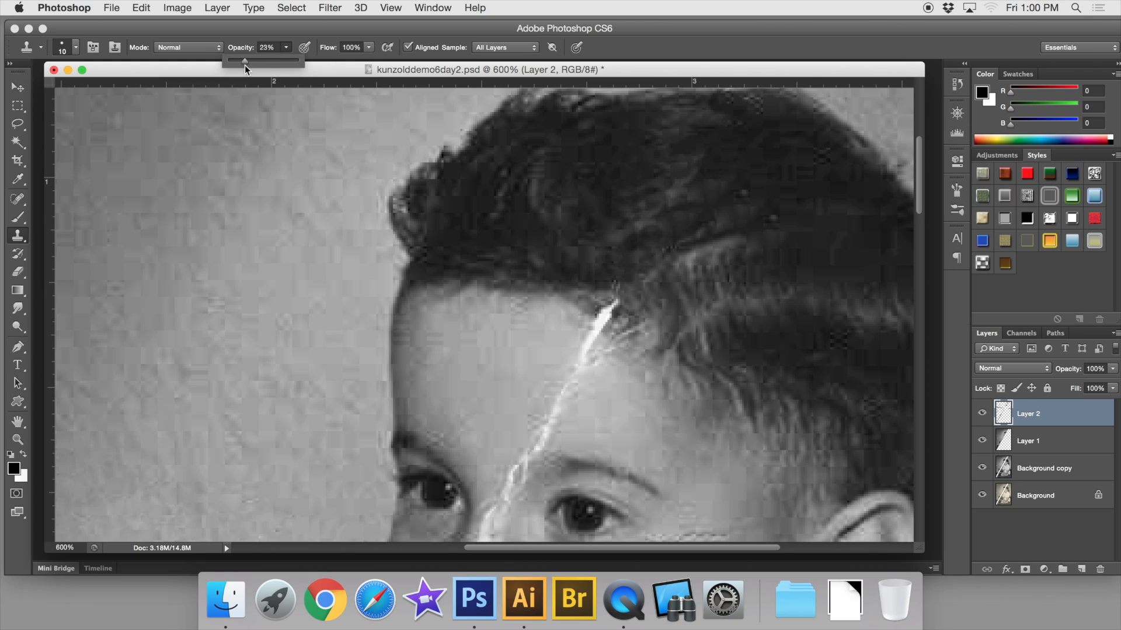
click(325, 68)
click(286, 47)
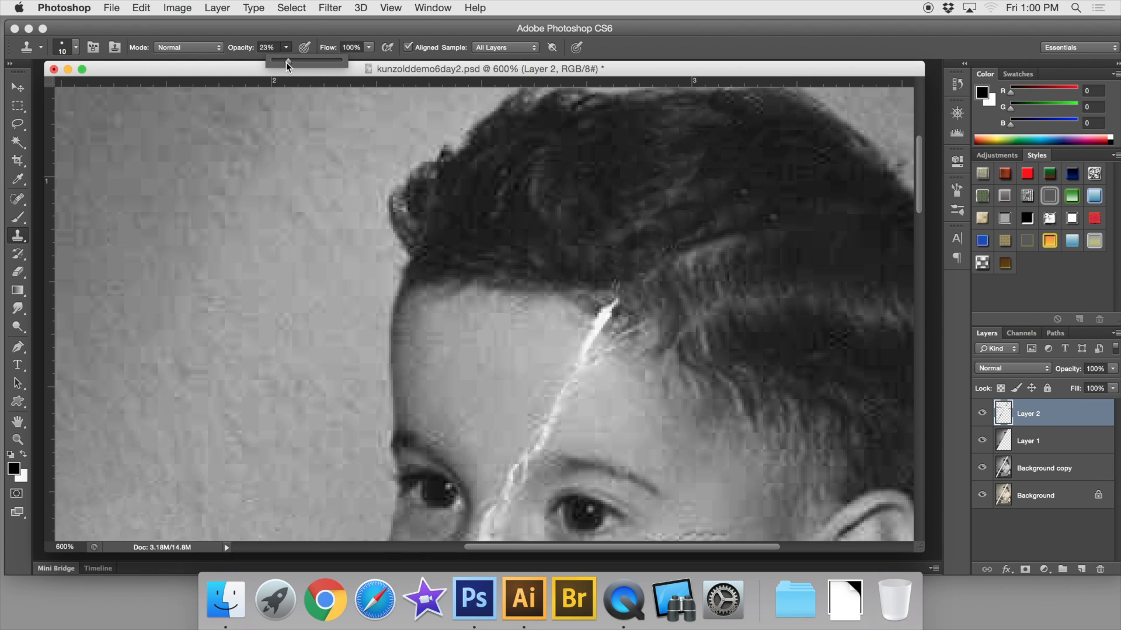
click(245, 69)
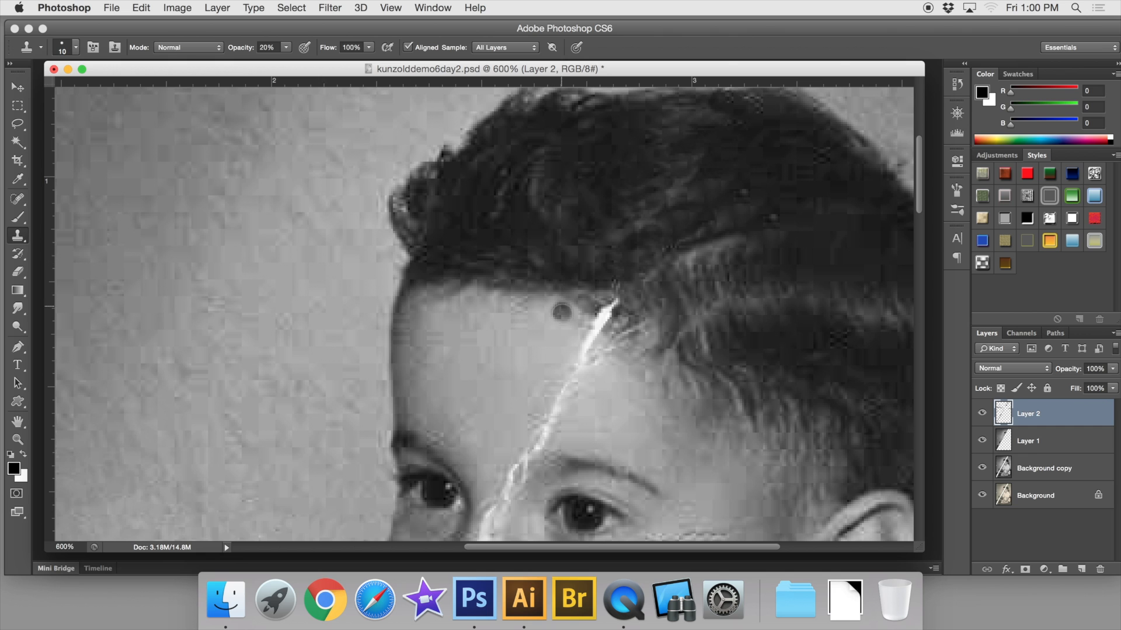
key(])
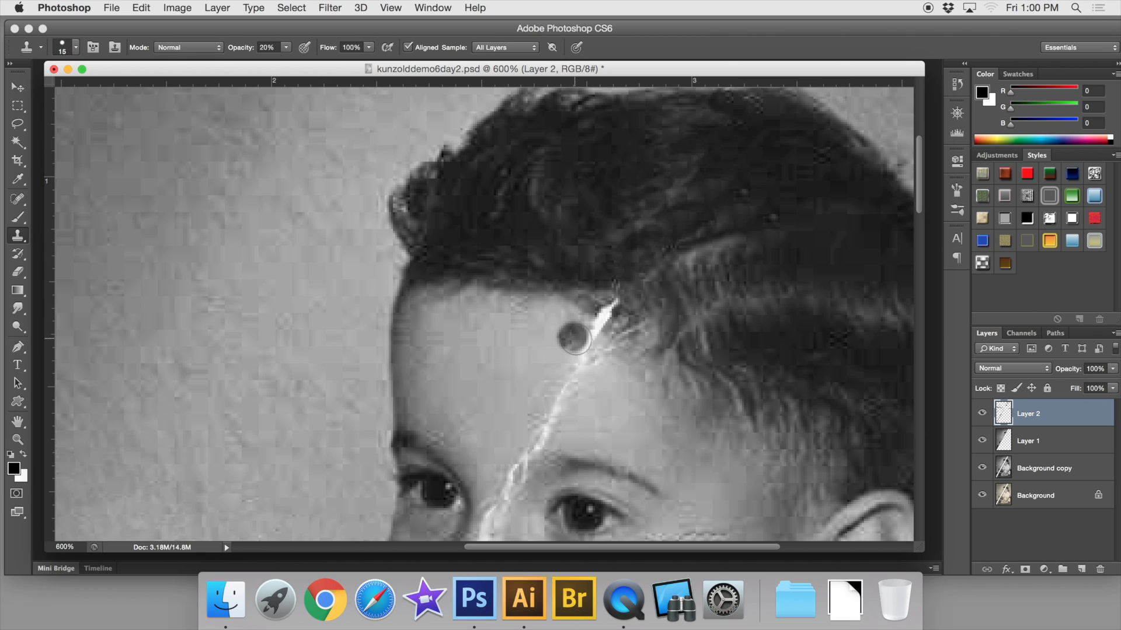
Step: Clone neighbouring forehead skin over the tear at the middle of the forehead
drag(587, 348, 570, 225)
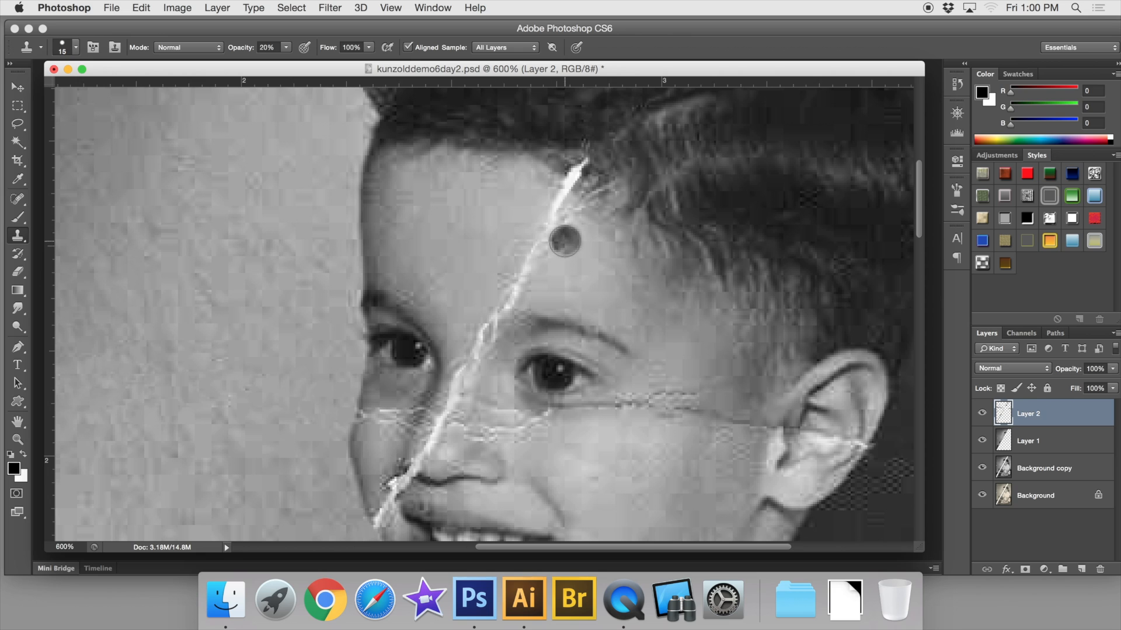
alt+click(491, 225)
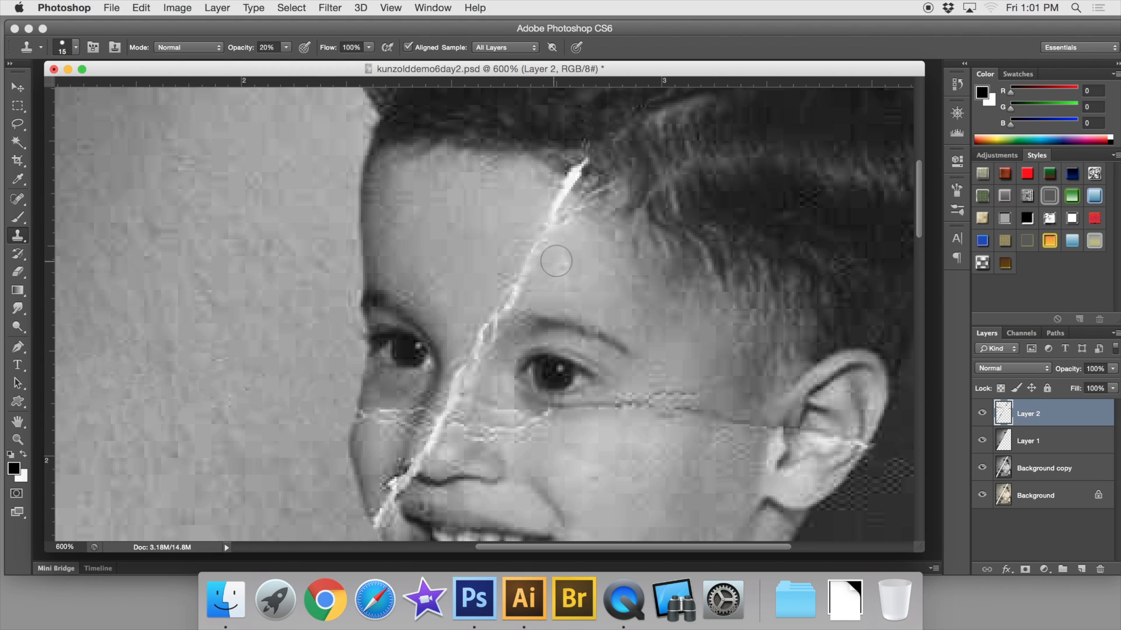
alt+click(566, 260)
drag(544, 251, 547, 244)
alt+click(570, 257)
drag(551, 220, 550, 236)
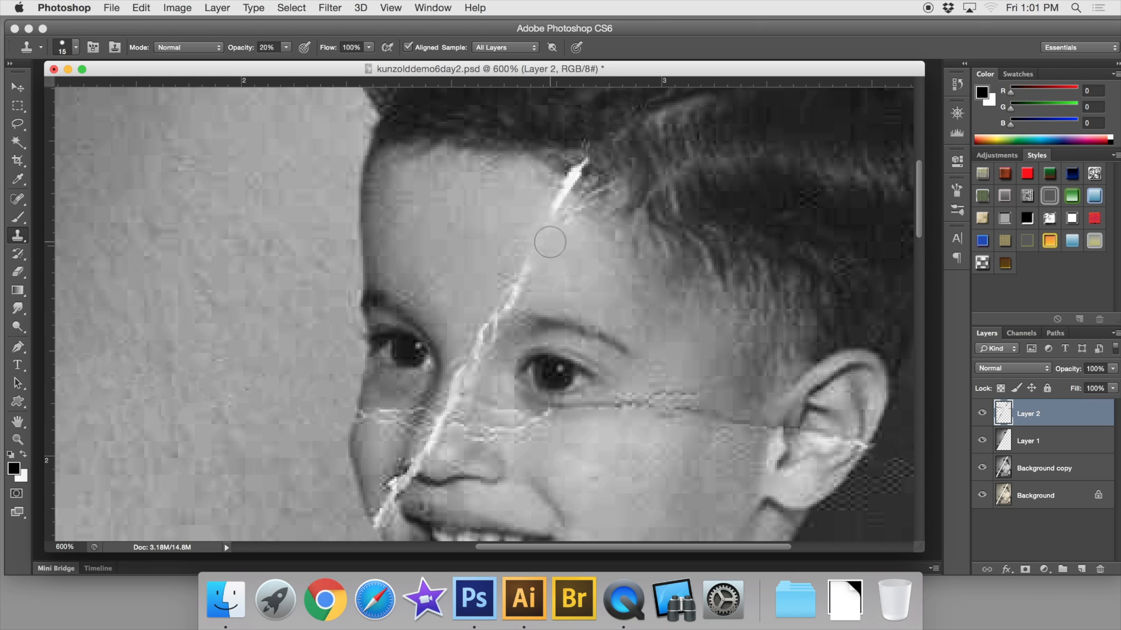
Step: Clone forehead skin from both sides over the upper forehead section of the tear, just below the hairline
alt+click(521, 205)
click(553, 210)
click(560, 214)
click(558, 205)
click(554, 212)
alt+click(514, 206)
click(567, 193)
click(562, 191)
alt+click(578, 247)
click(567, 220)
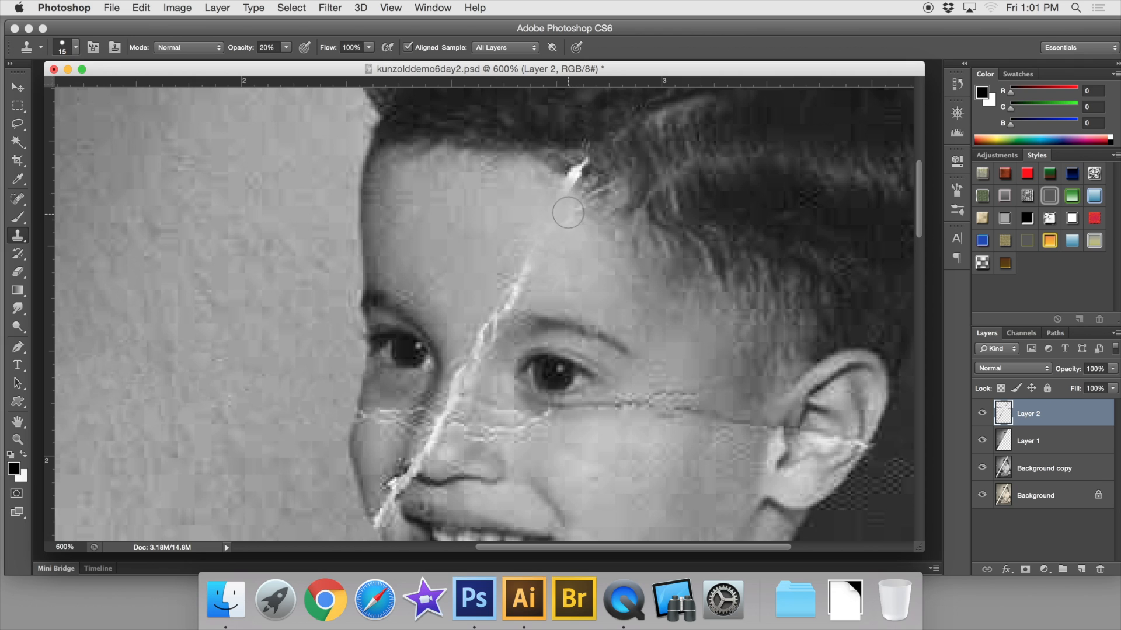
Step: Clone skin over the lower forehead section of the tear, down to just above the eyebrows
alt+click(570, 257)
click(533, 260)
click(524, 269)
alt+click(568, 276)
click(518, 283)
alt+click(487, 255)
click(514, 282)
Step: Clone over the end of the tear at the hairline and the fine white scratches beside it
alt+click(545, 167)
click(566, 181)
click(583, 188)
alt+click(561, 158)
click(583, 188)
click(574, 171)
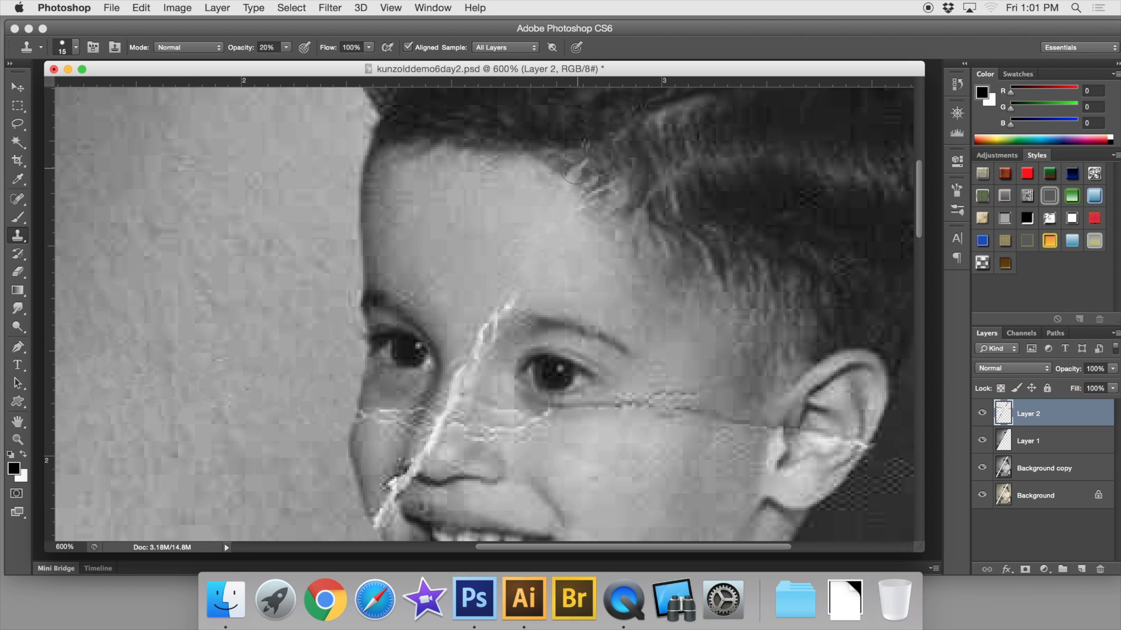
click(604, 182)
click(598, 190)
alt+click(643, 244)
click(593, 219)
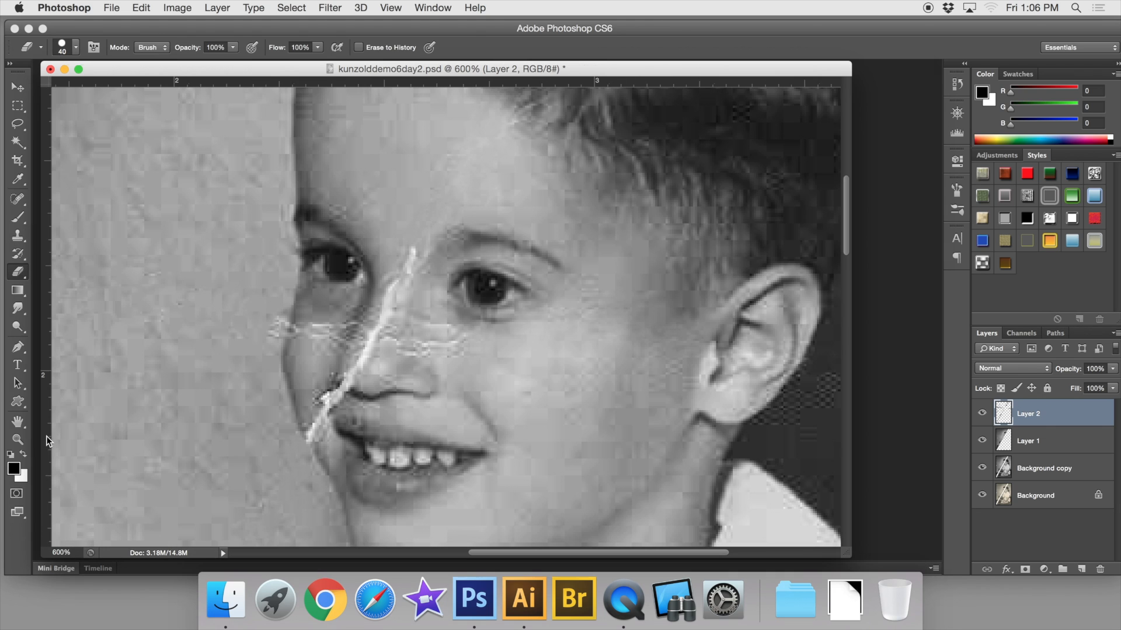
Step: Magnify the tear across the nose to 3200% and open a second window of kunzolddemo6day2.psd beside it
click(18, 439)
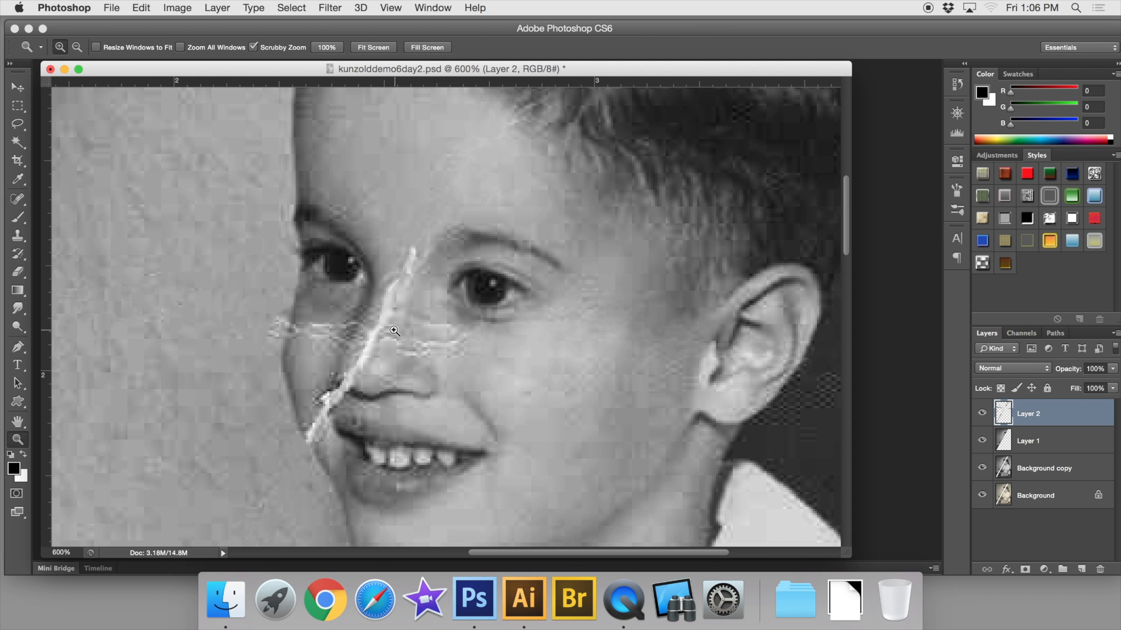
drag(364, 334, 497, 381)
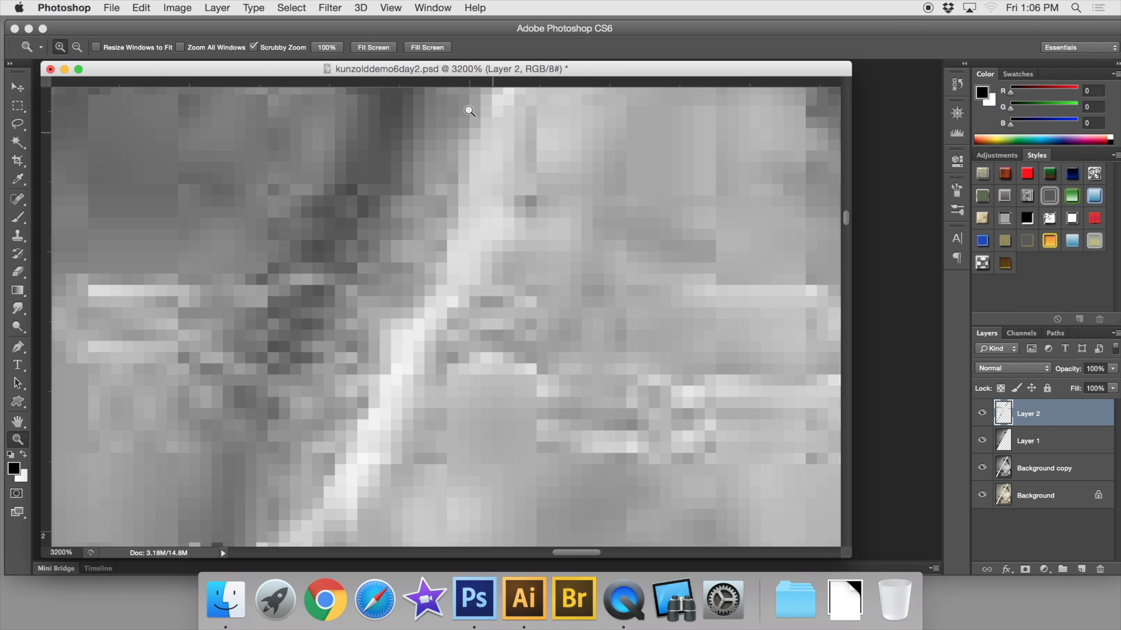
click(433, 8)
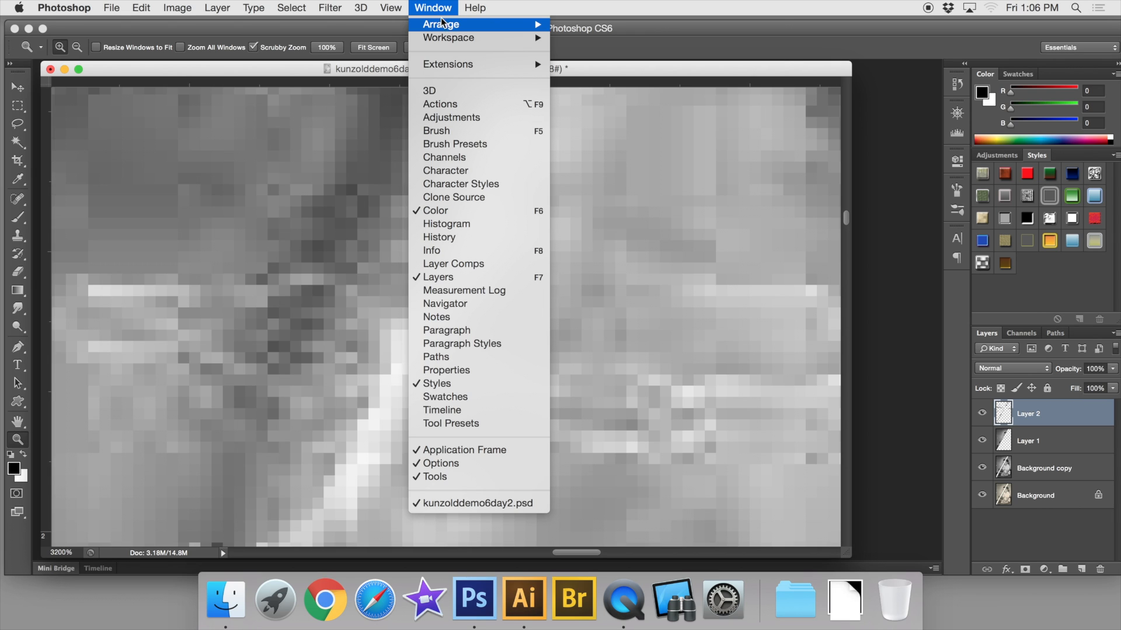
mouse_move(443, 27)
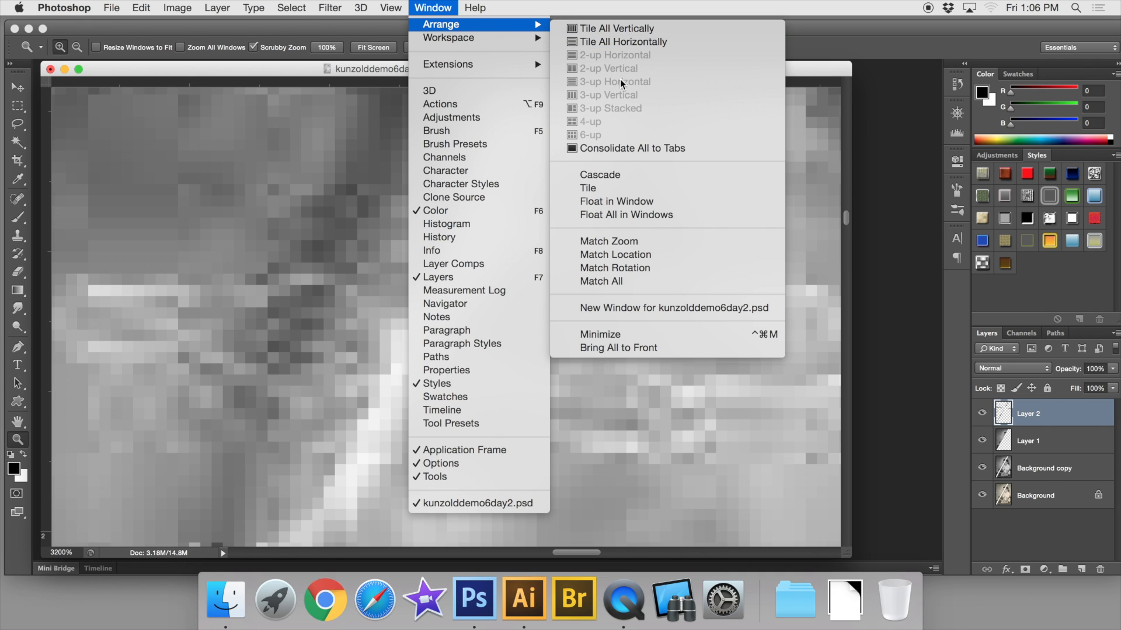
click(692, 310)
drag(157, 42, 766, 59)
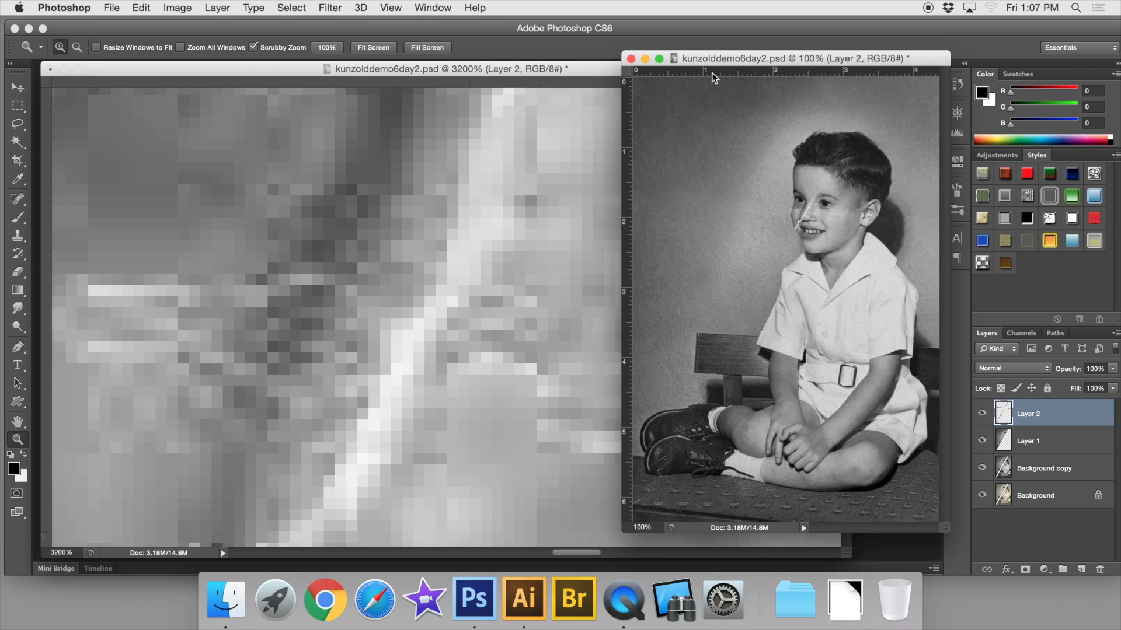
Step: Narrow the 3200% window to fit beside the second one, and zoom the second window to about 417% on the face
click(596, 70)
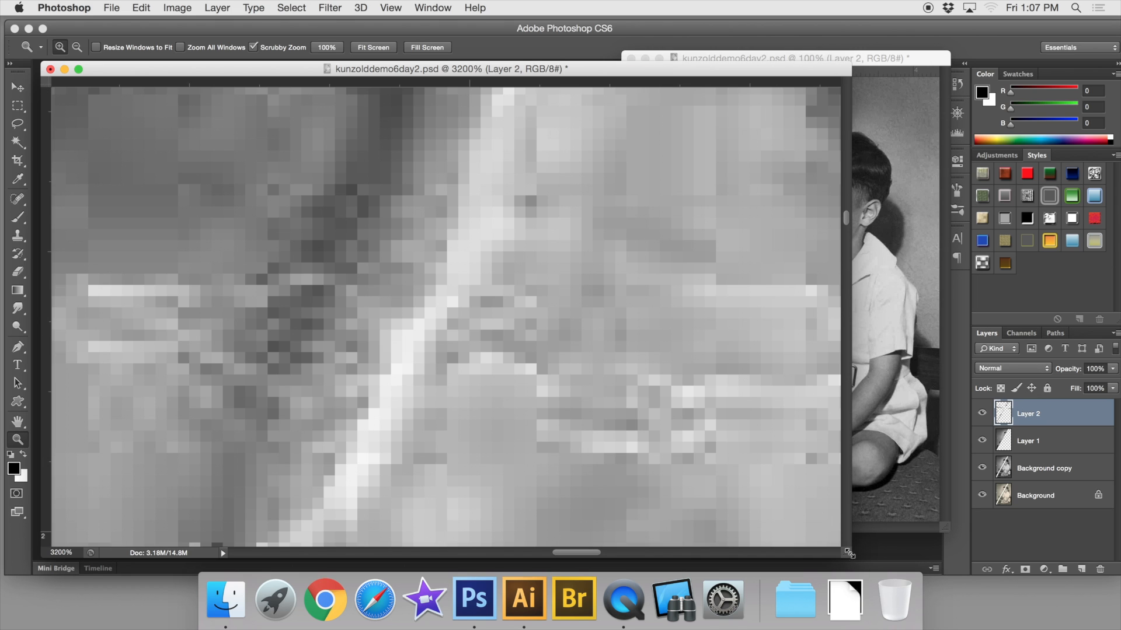
drag(849, 555, 635, 541)
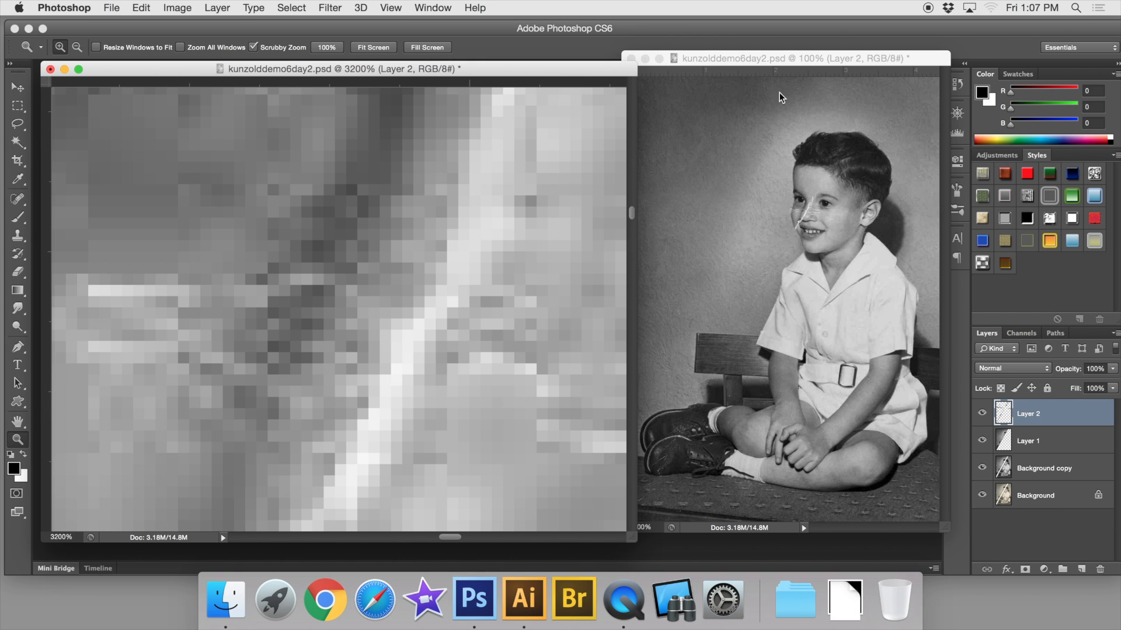
click(754, 59)
drag(794, 196, 861, 275)
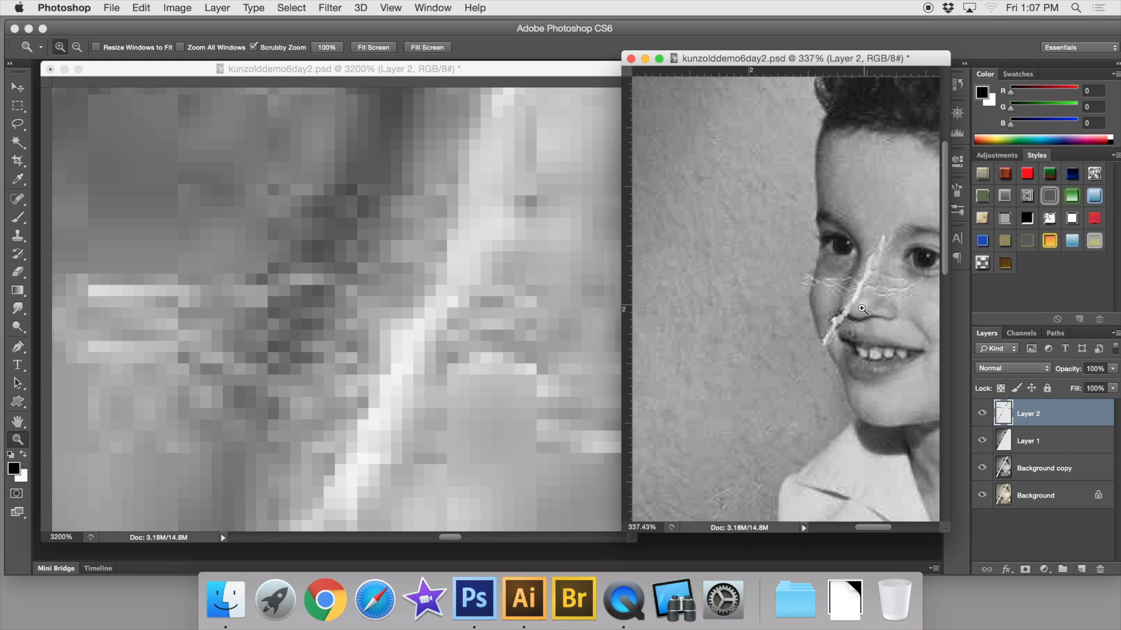
scroll(857, 307, right, 5)
drag(854, 311, 873, 327)
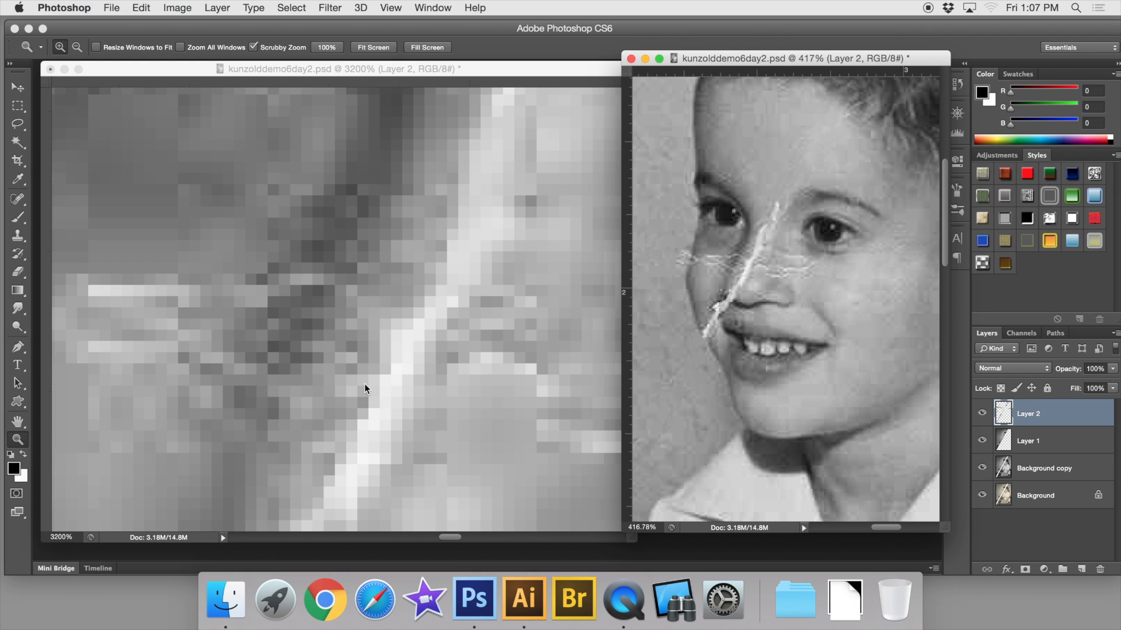
drag(711, 57, 734, 58)
click(542, 68)
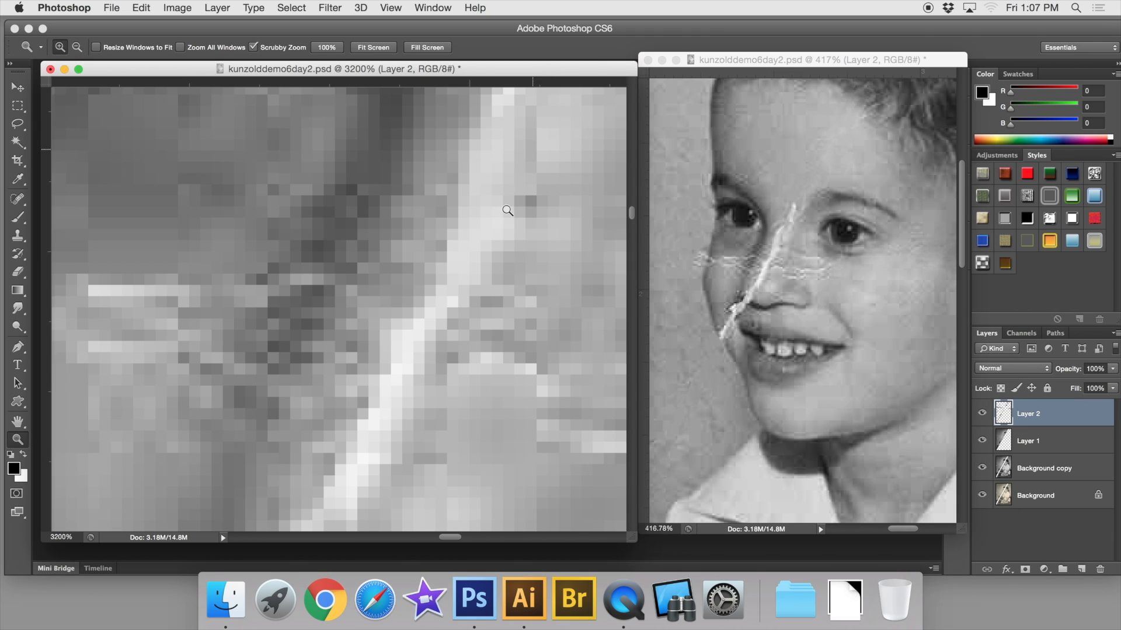
Step: Clone nose skin over the middle of the tear with a 5 px Clone Stamp in the 3200% window
click(18, 236)
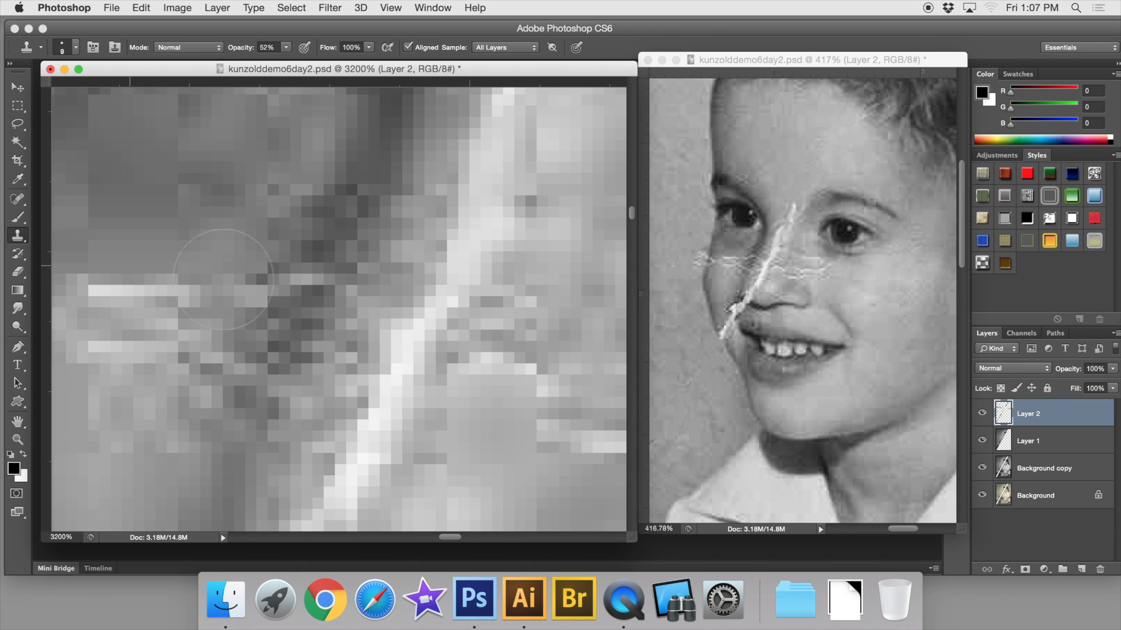
key(bracketleft)
key(bracketleft)
key(bracketleft)
key(bracketleft)
key(super+z)
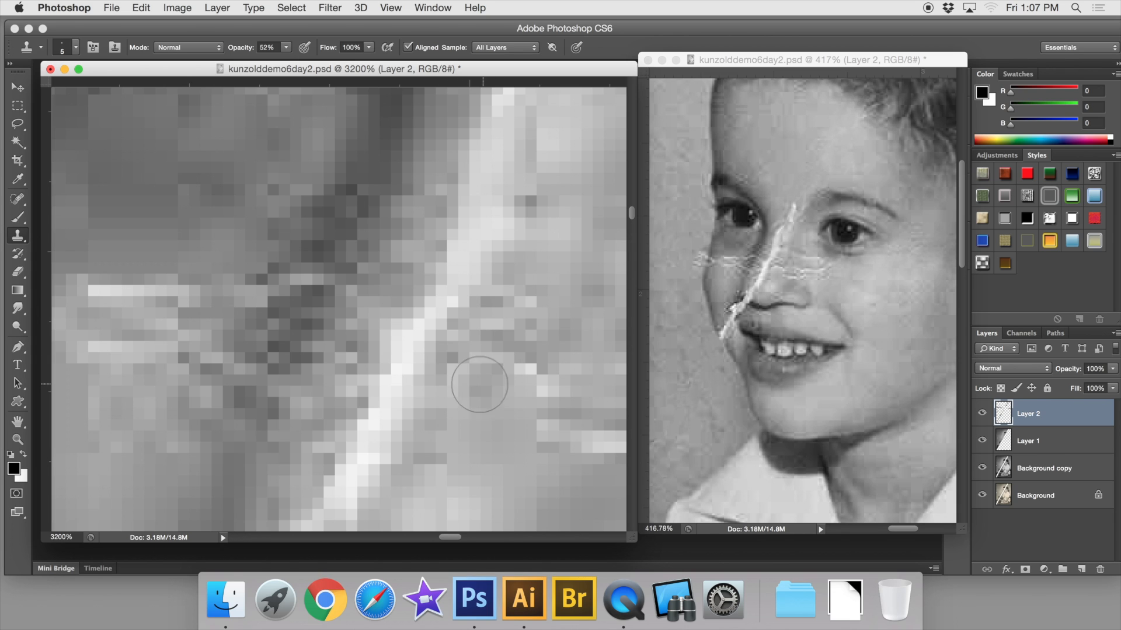
alt+click(472, 418)
mouse_move(430, 390)
mouse_down()
mouse_move(417, 371)
mouse_move(422, 322)
mouse_move(417, 352)
mouse_move(470, 265)
mouse_up()
mouse_move(452, 332)
mouse_down()
mouse_move(464, 255)
mouse_move(444, 304)
mouse_move(462, 302)
mouse_move(462, 289)
mouse_move(477, 317)
mouse_move(469, 374)
mouse_move(508, 313)
mouse_move(506, 227)
mouse_up()
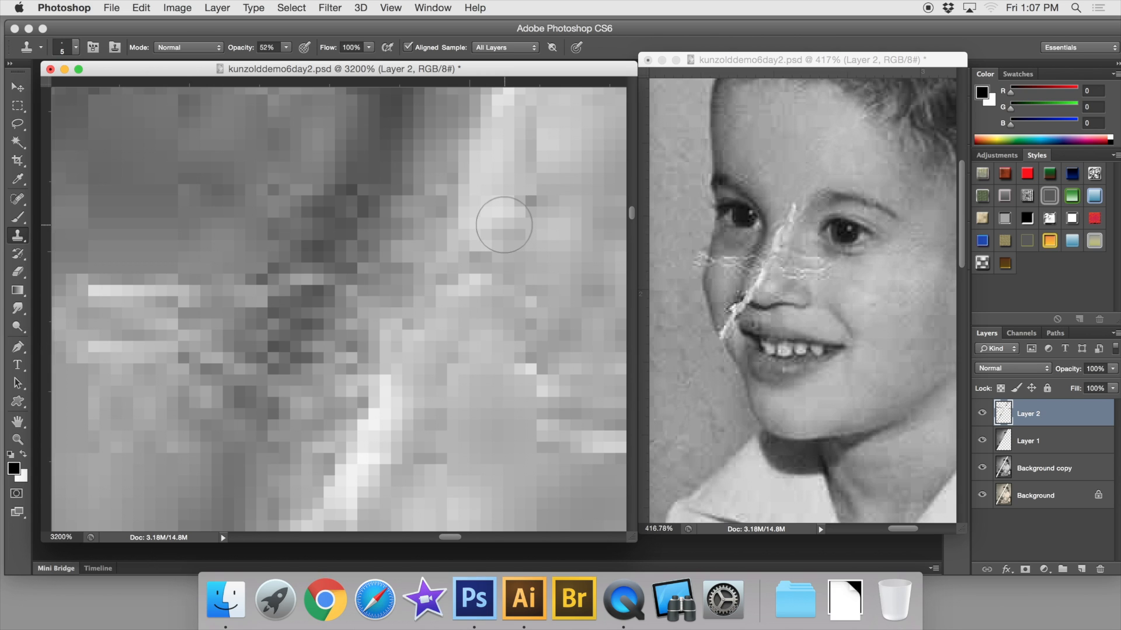
Step: Touch up stray light and dark pixels along the nose section of the tear with a 1 px Clone Stamp
key(bracketleft)
key(bracketleft)
key(bracketleft)
key(bracketleft)
click(489, 217)
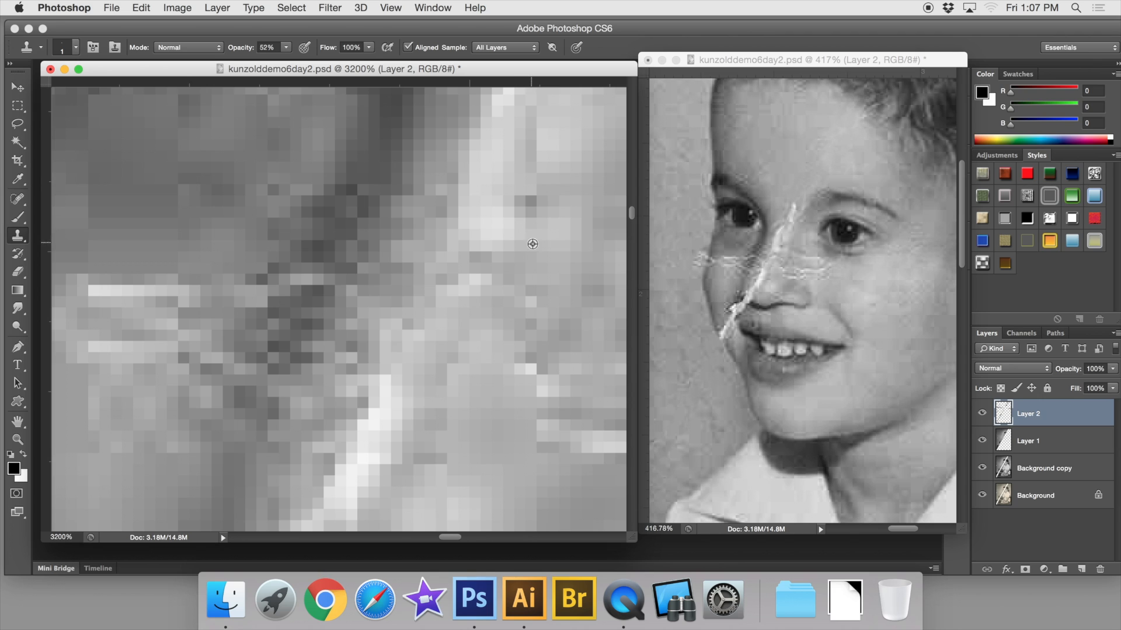
click(496, 232)
click(487, 239)
click(473, 252)
click(513, 240)
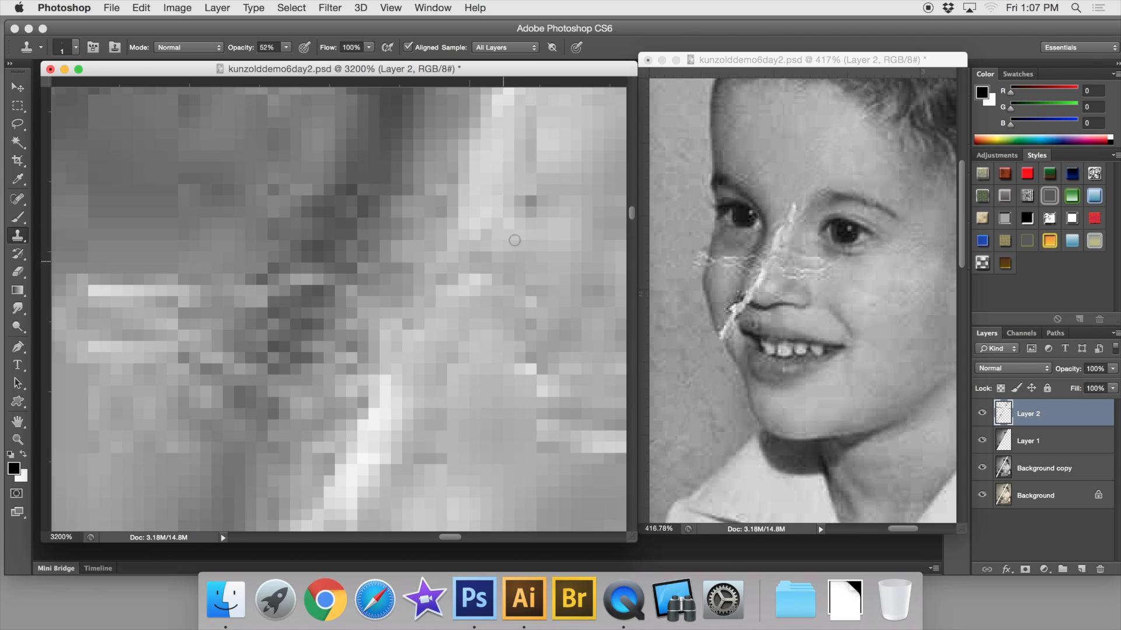
click(531, 201)
Step: Clone the dark shadow along the side of the nose down over the crease with a 4 px brush
key(bracketright)
key(bracketright)
key(bracketright)
alt+click(386, 161)
drag(373, 192, 309, 317)
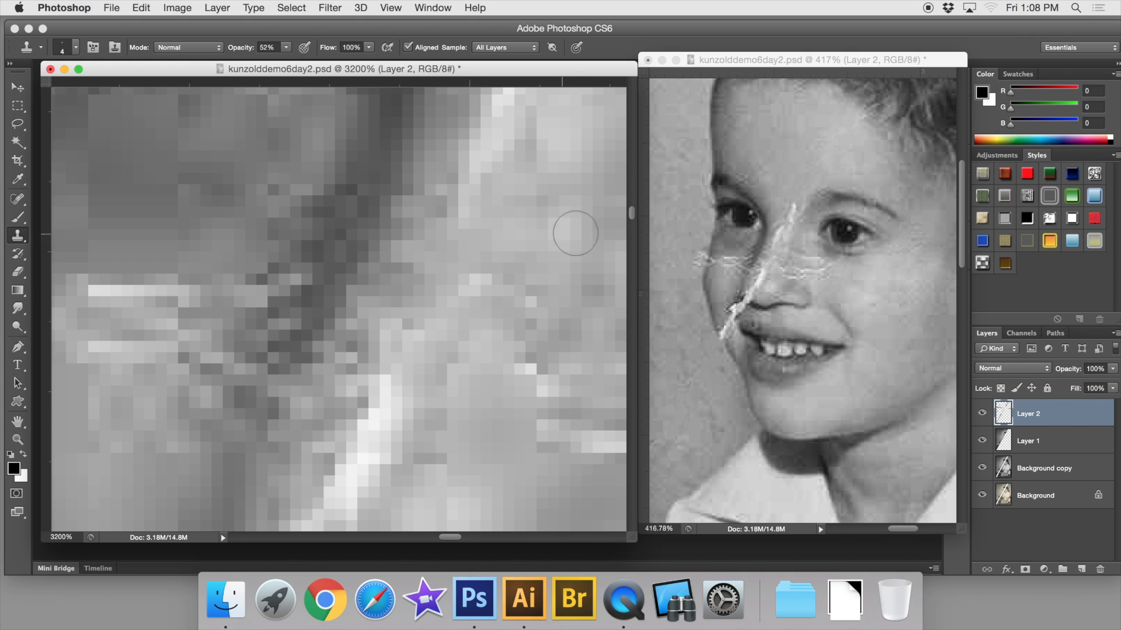
Step: Clone surrounding skin over the white tear on the nose bridge beside the inner eye corner, blending the patches
drag(496, 68, 507, 72)
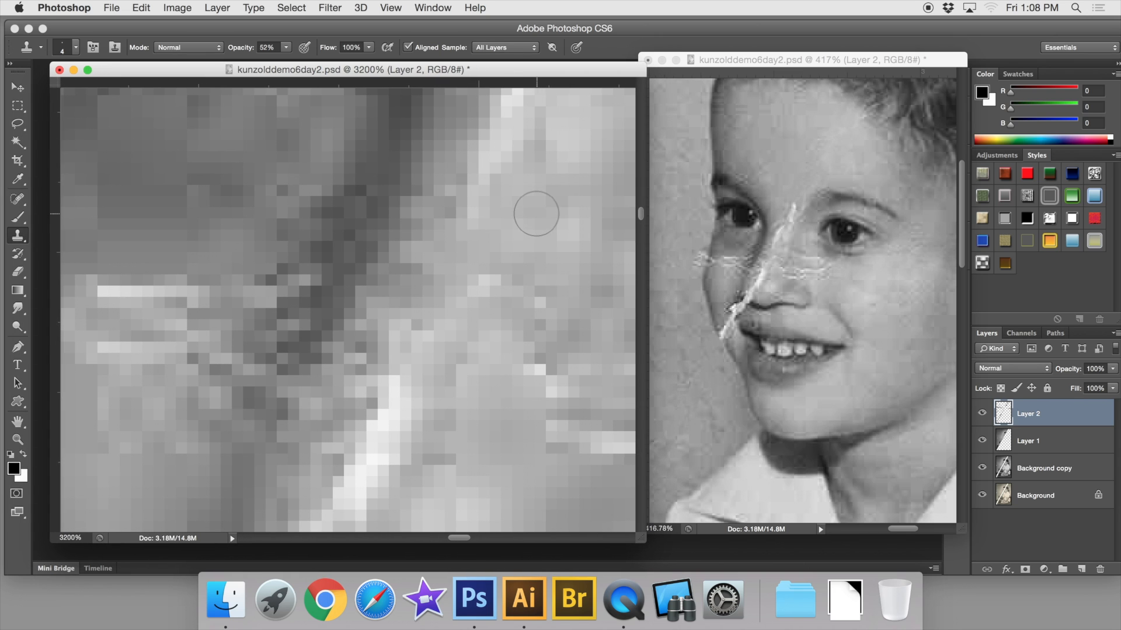
scroll(536, 214, up, 4)
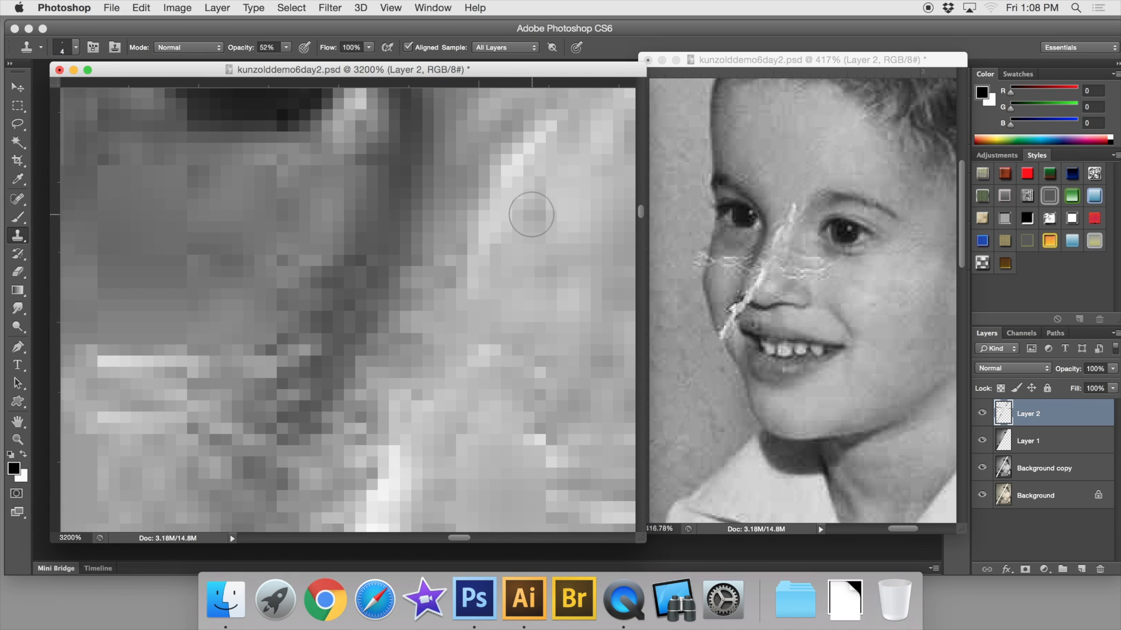
scroll(532, 214, up, 4)
alt+click(558, 259)
mouse_move(524, 218)
mouse_down()
mouse_move(545, 191)
mouse_move(495, 273)
mouse_move(509, 260)
mouse_move(501, 304)
mouse_up()
alt+click(516, 129)
click(506, 206)
alt+click(542, 168)
click(543, 202)
click(558, 195)
drag(503, 245, 491, 251)
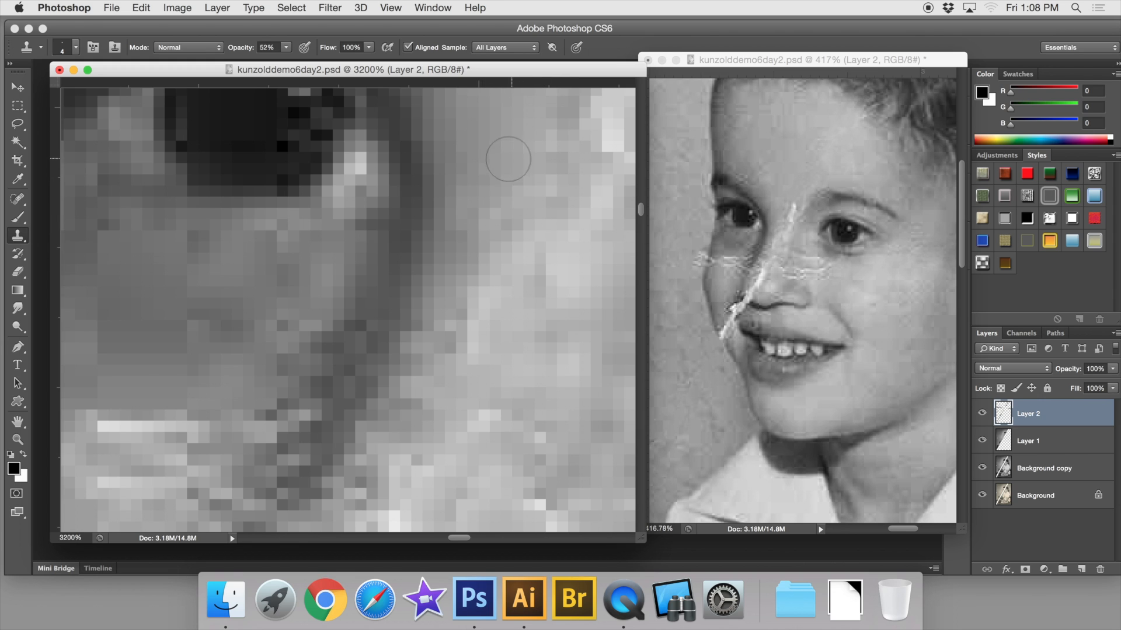
alt+click(464, 266)
drag(499, 242, 500, 286)
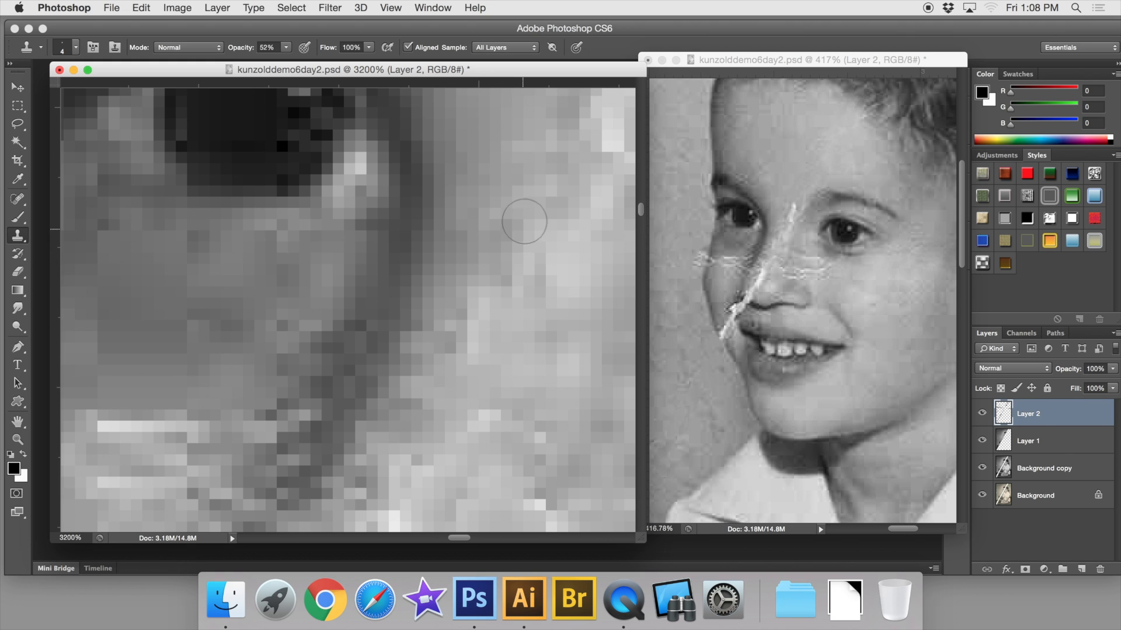
Step: Try to clone surrounding skin over the jagged tear and dark pixels beside the nostril with the 4 px Clone Stamp
scroll(315, 335, down, 5)
click(328, 347)
scroll(330, 348, down, 1)
scroll(330, 348, down, 3)
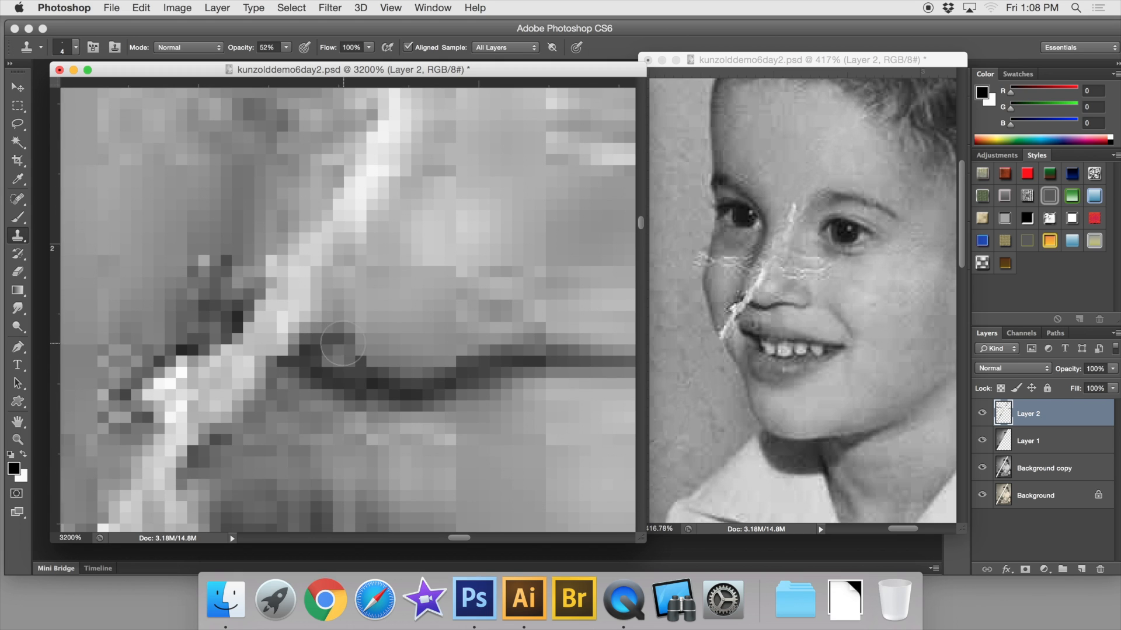
click(200, 270)
click(208, 280)
click(230, 304)
scroll(240, 322, down, 4)
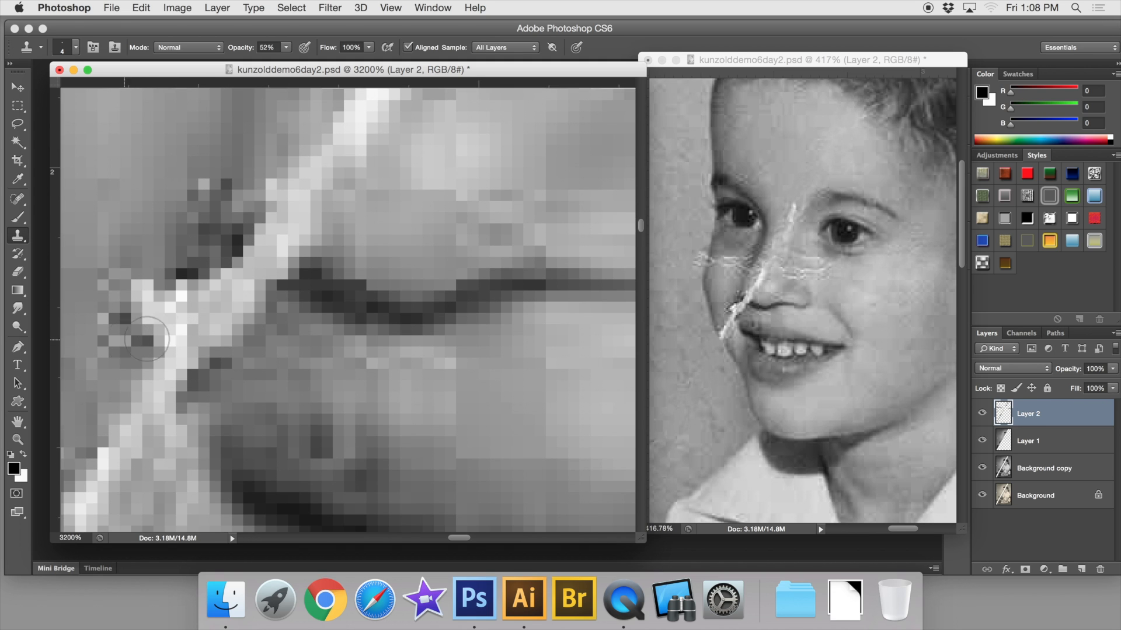
key(super+z)
key(alt+super+z)
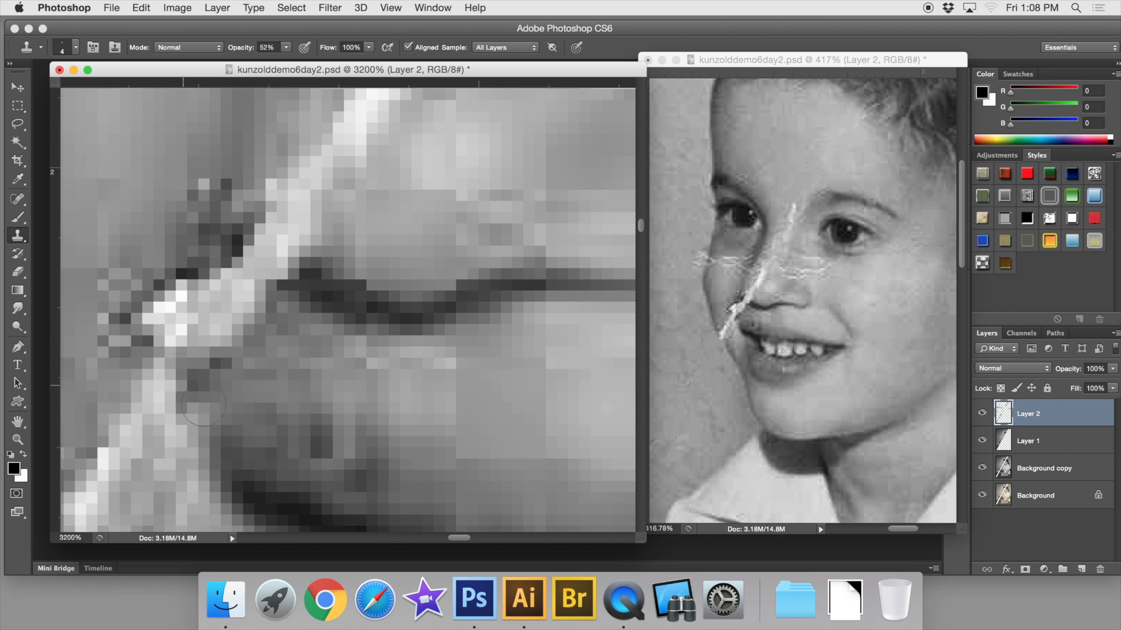
key(alt+super+z)
key(alt+super+z)
Step: Try to clone cheek skin over the white patch where the tear widens below the nostril, and undo those strokes
click(193, 328)
click(180, 353)
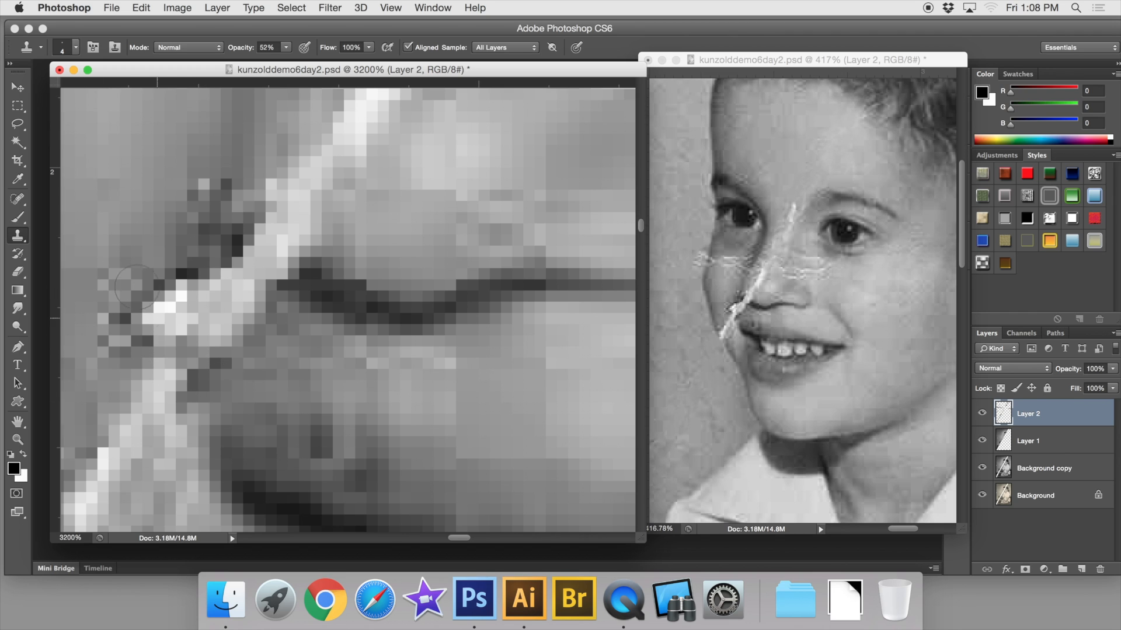
click(149, 349)
click(171, 330)
click(173, 350)
key(super+z)
key(super+z)
key(super+z)
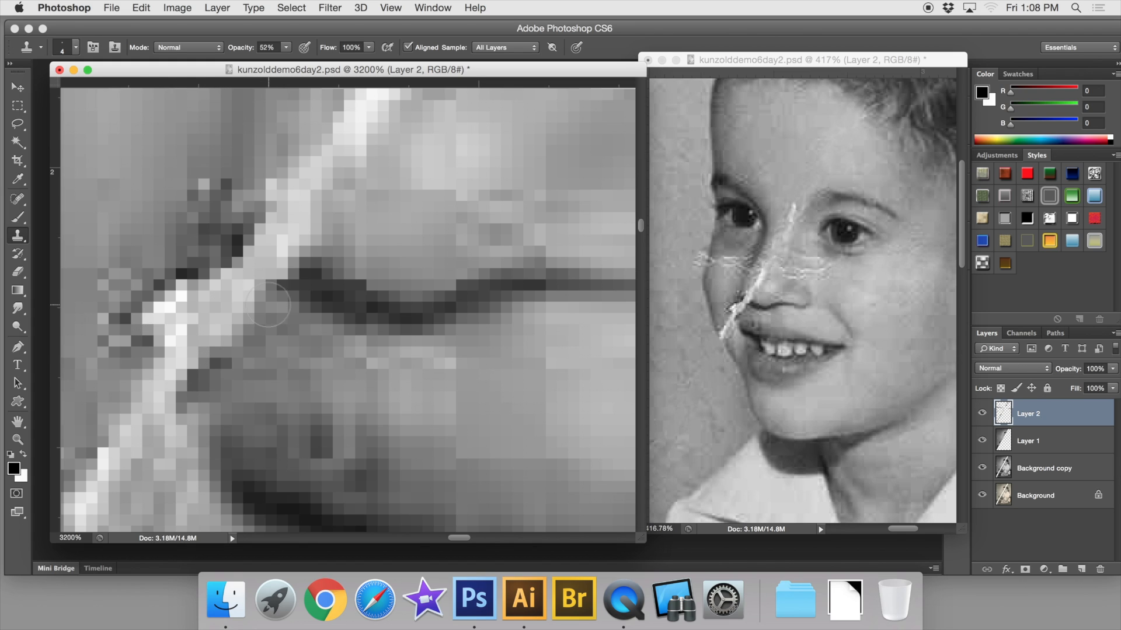
click(271, 306)
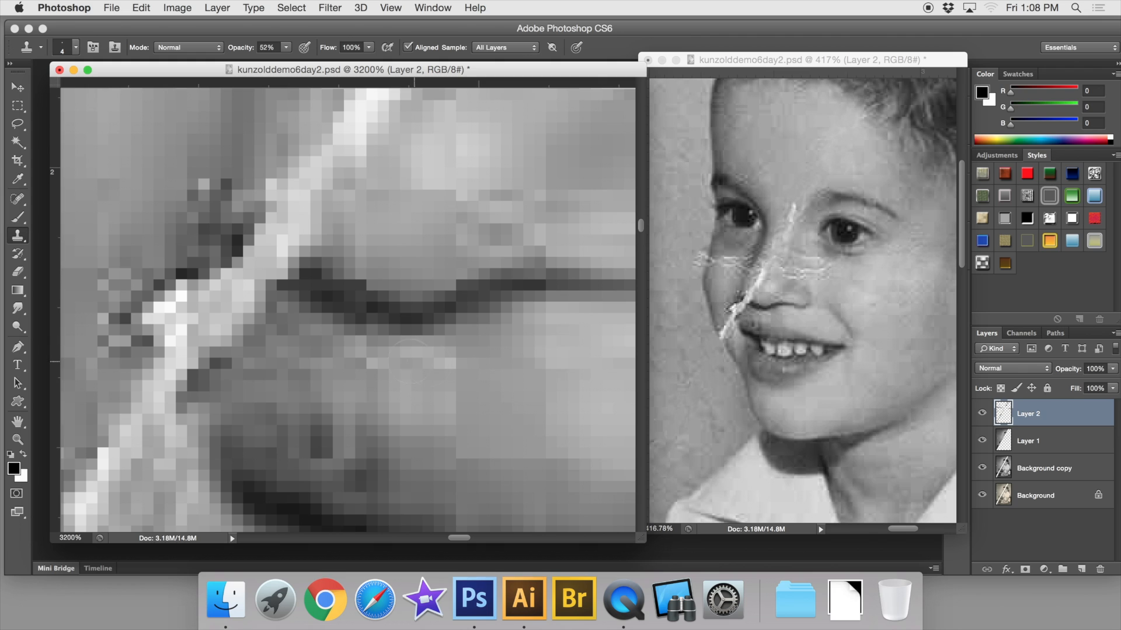
Step: Switch to the Brush tool with an 8 px tip, 0% hardness and 12% opacity
click(18, 219)
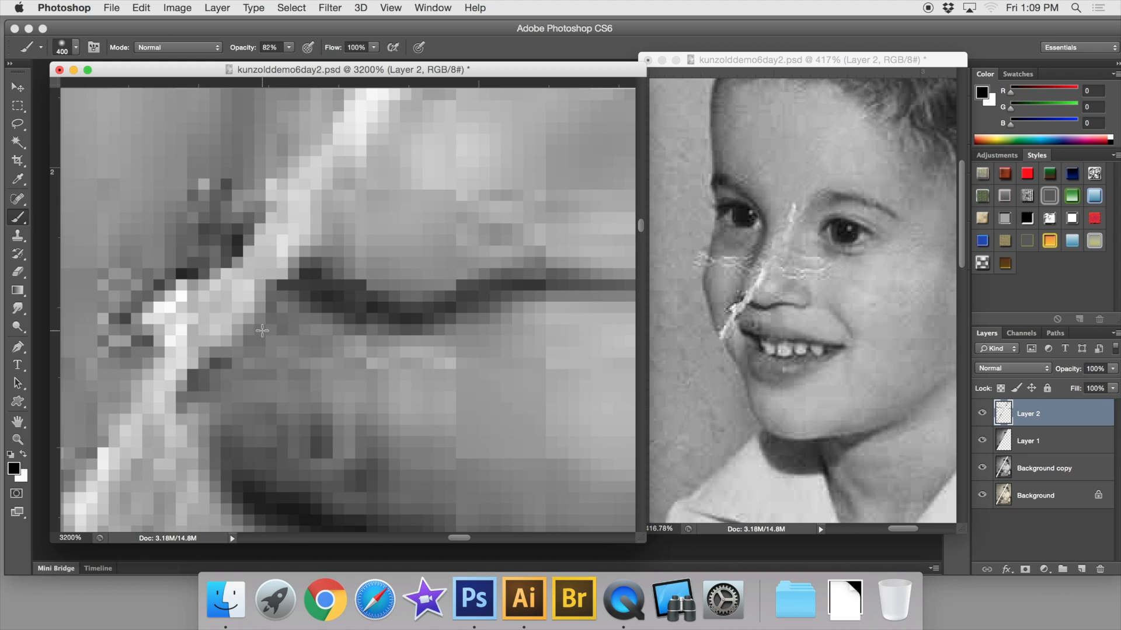
key(bracketleft)
key(bracketleft)
key(bracketleft)
key(bracketleft)
key(bracketleft)
key(bracketleft)
click(289, 48)
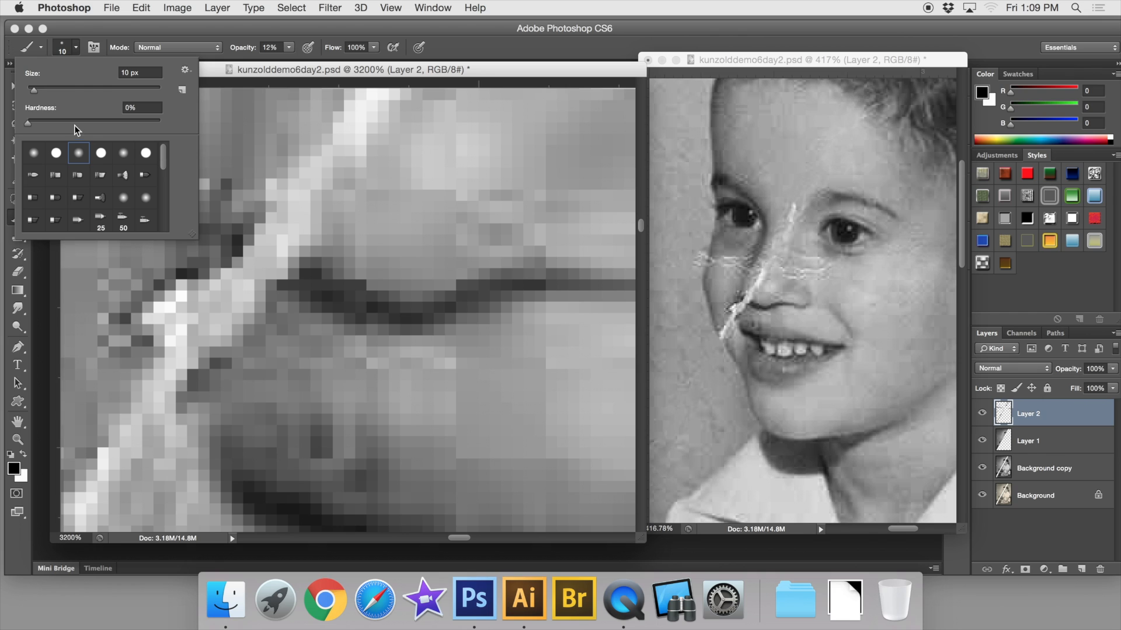
click(208, 75)
key(bracketleft)
key(bracketleft)
Step: Sample a mid-grey skin tone (RGB 119) near the nostril and paint it over the widened white patch of the tear
drag(217, 314, 290, 324)
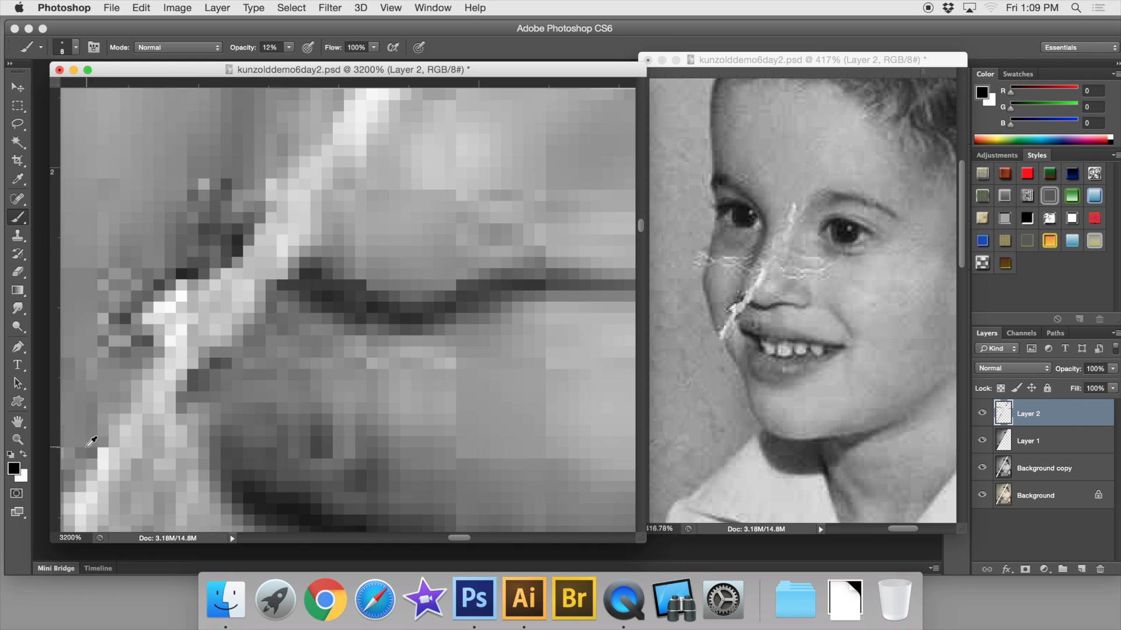
alt+click(296, 376)
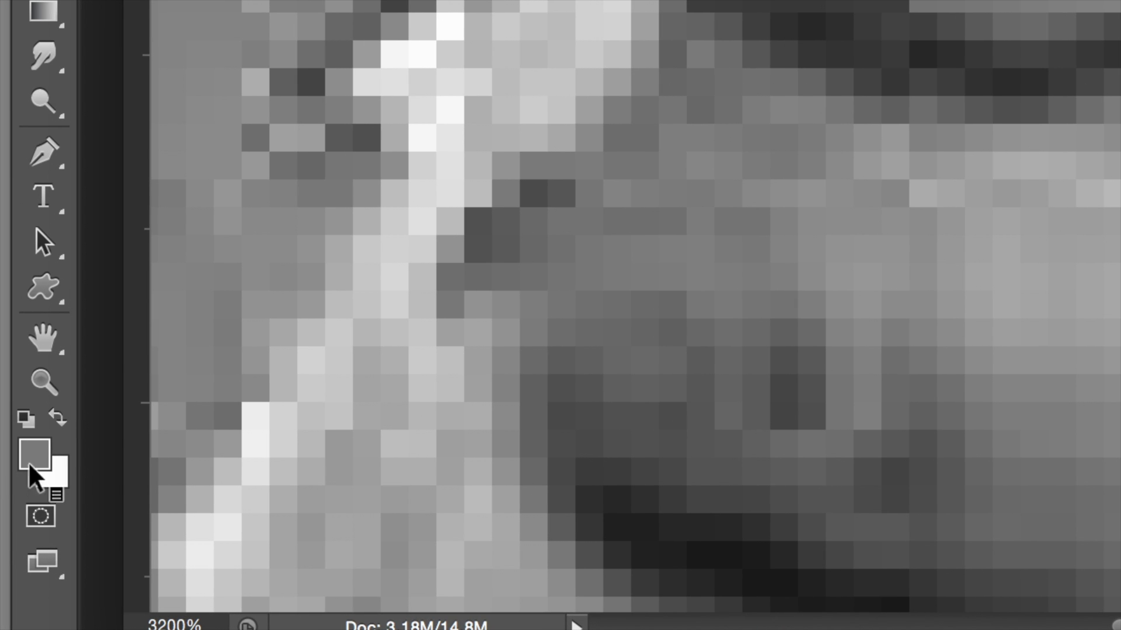
alt+click(499, 244)
alt+click(619, 188)
alt+click(671, 333)
alt+click(467, 260)
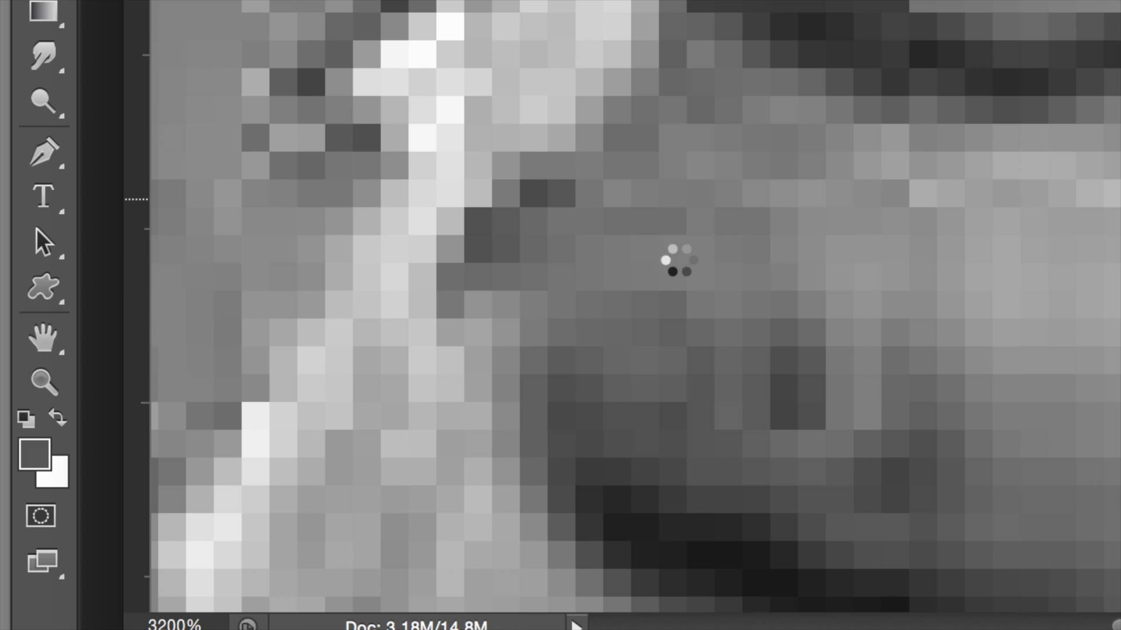
alt+click(610, 352)
alt+click(578, 252)
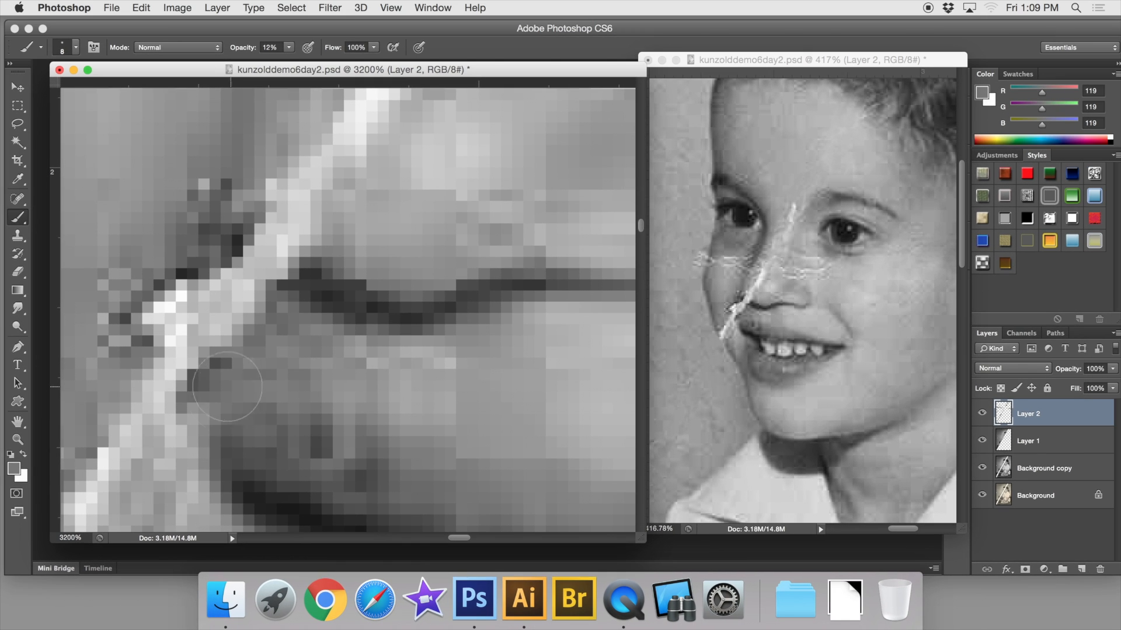
click(184, 309)
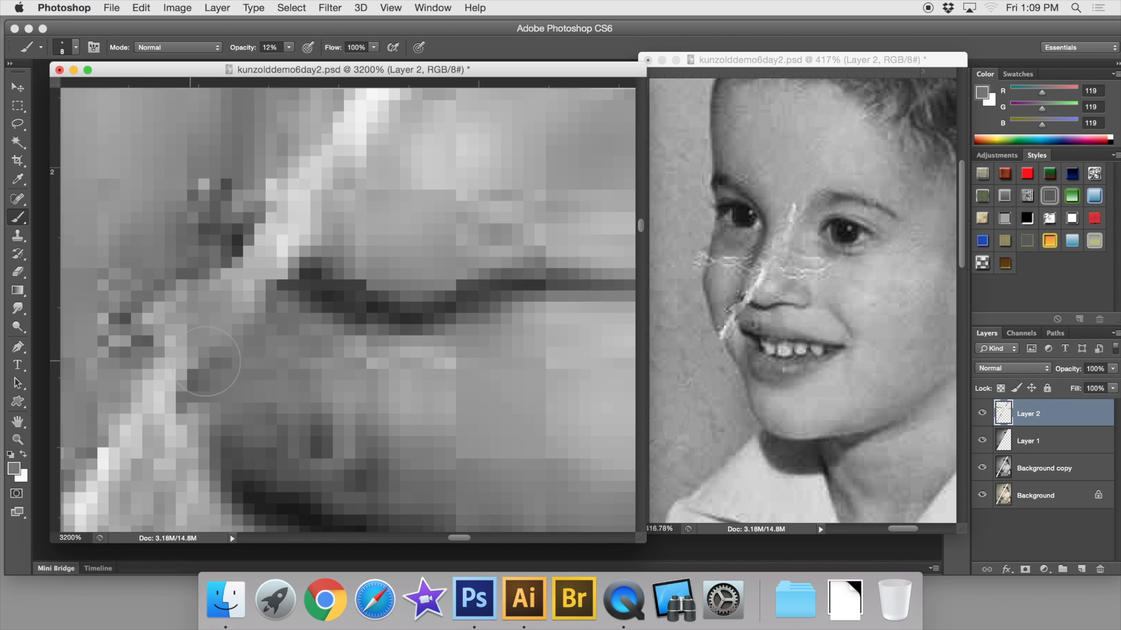
Step: Blend the remaining light and dark pixels below the nostril with sampled skin greys such as RGB 133 and 118
alt+click(140, 234)
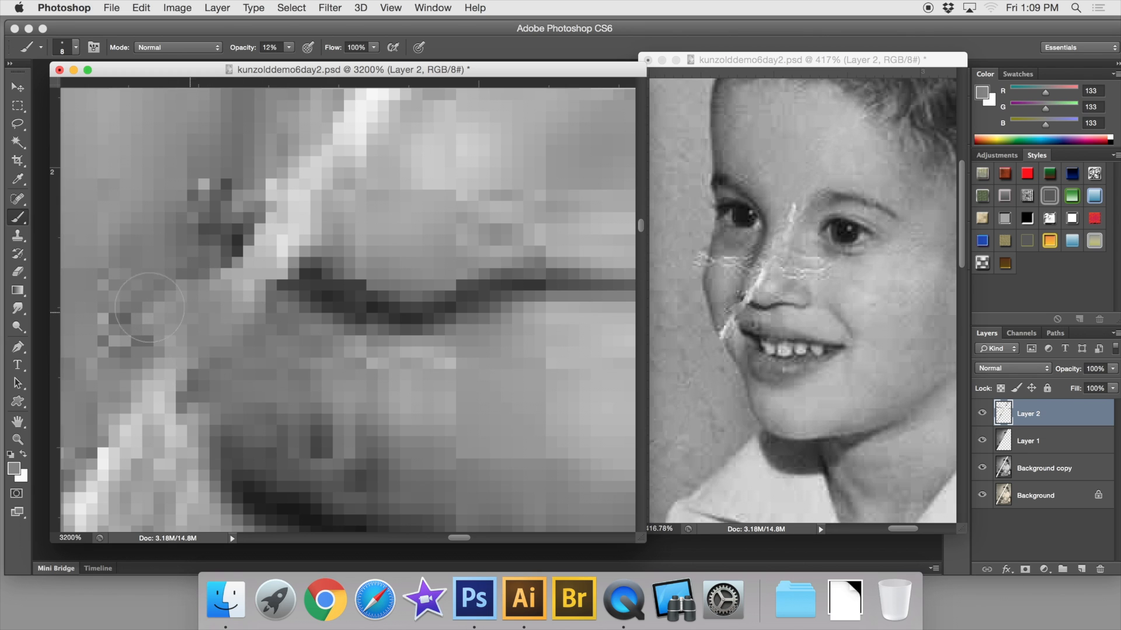
alt+click(291, 327)
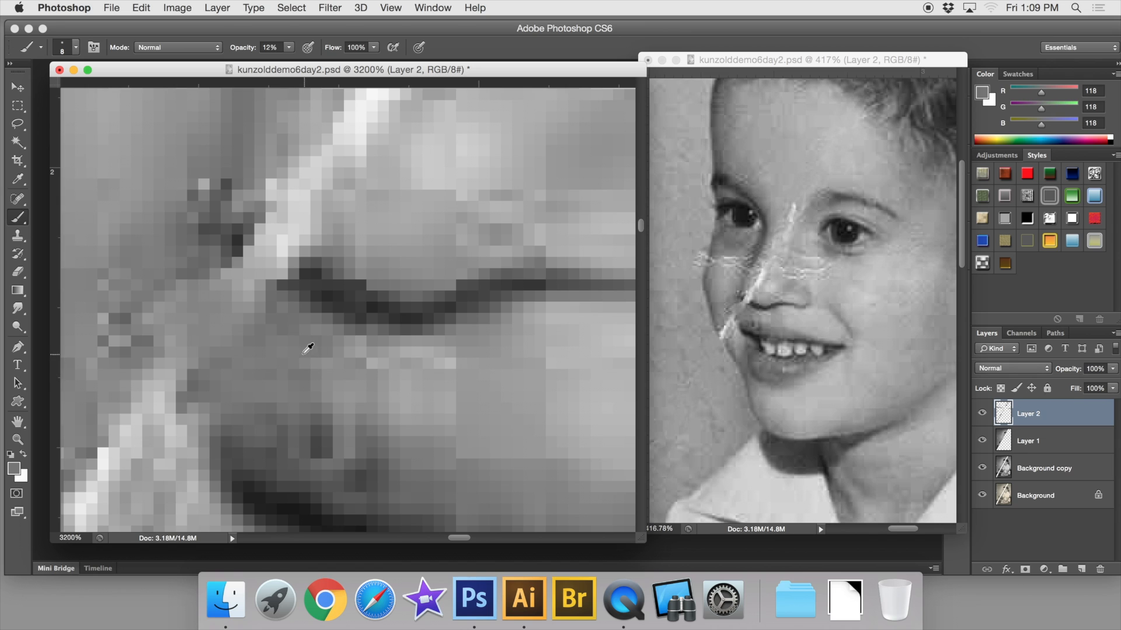
alt+click(312, 334)
mouse_move(282, 313)
mouse_down()
mouse_move(231, 276)
mouse_move(216, 284)
mouse_move(253, 285)
mouse_move(286, 306)
mouse_up()
Step: Extend the nostril's dark shadow across the tear with a sampled dark grey, and paint skin greys (RGB 167 and 131) over the white tear above it
alt+click(331, 290)
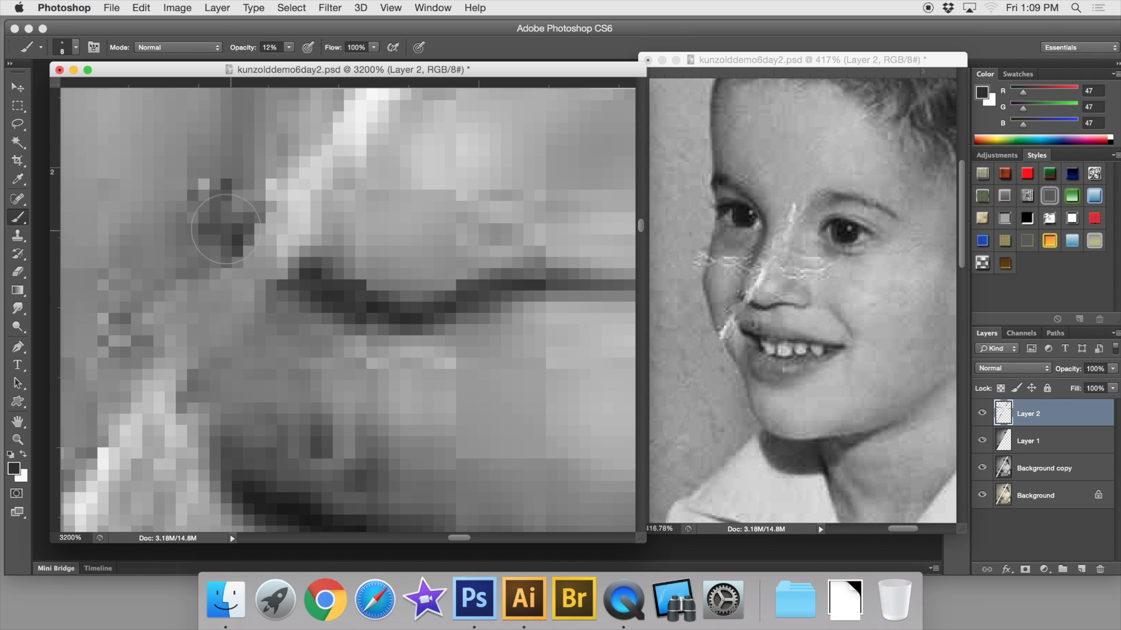
mouse_move(252, 243)
mouse_down()
mouse_move(219, 235)
mouse_move(277, 265)
mouse_up()
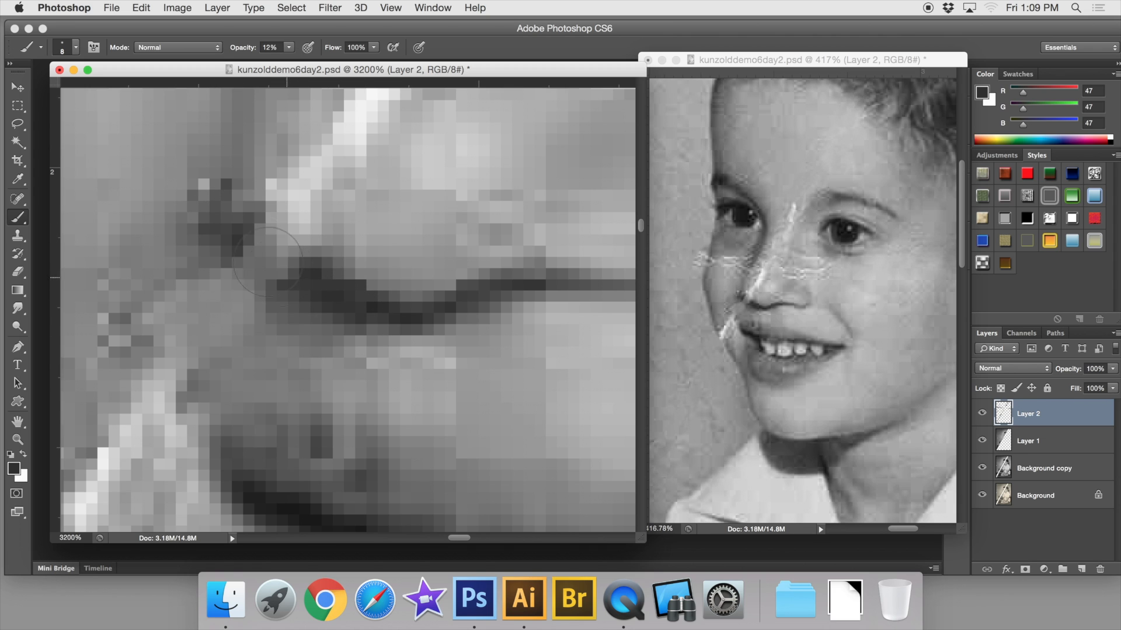
alt+click(390, 229)
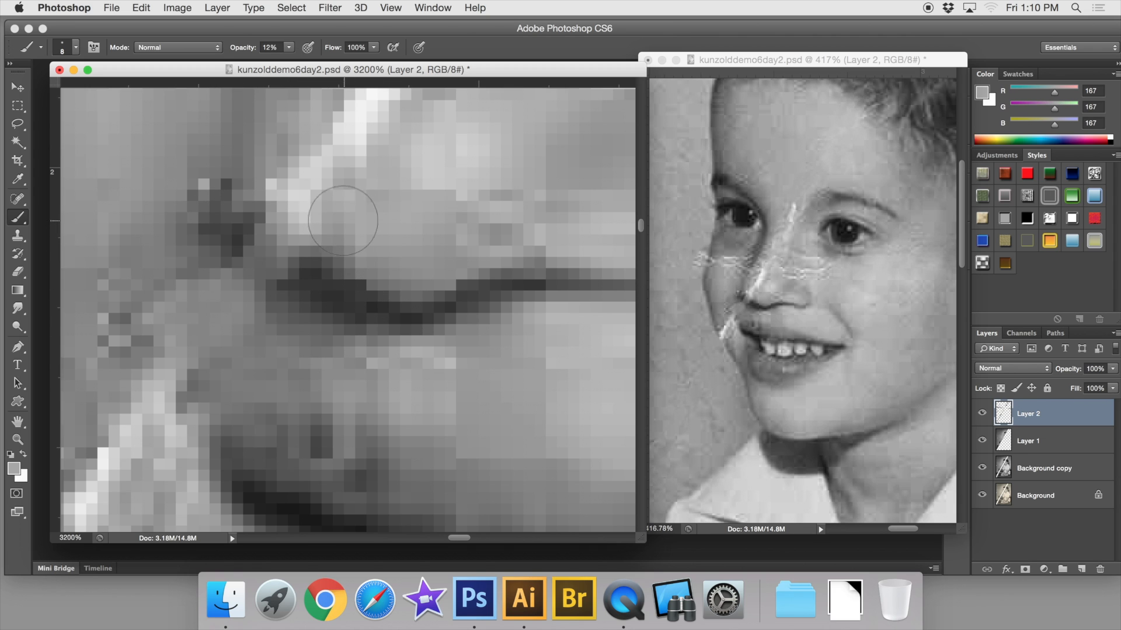
alt+click(257, 133)
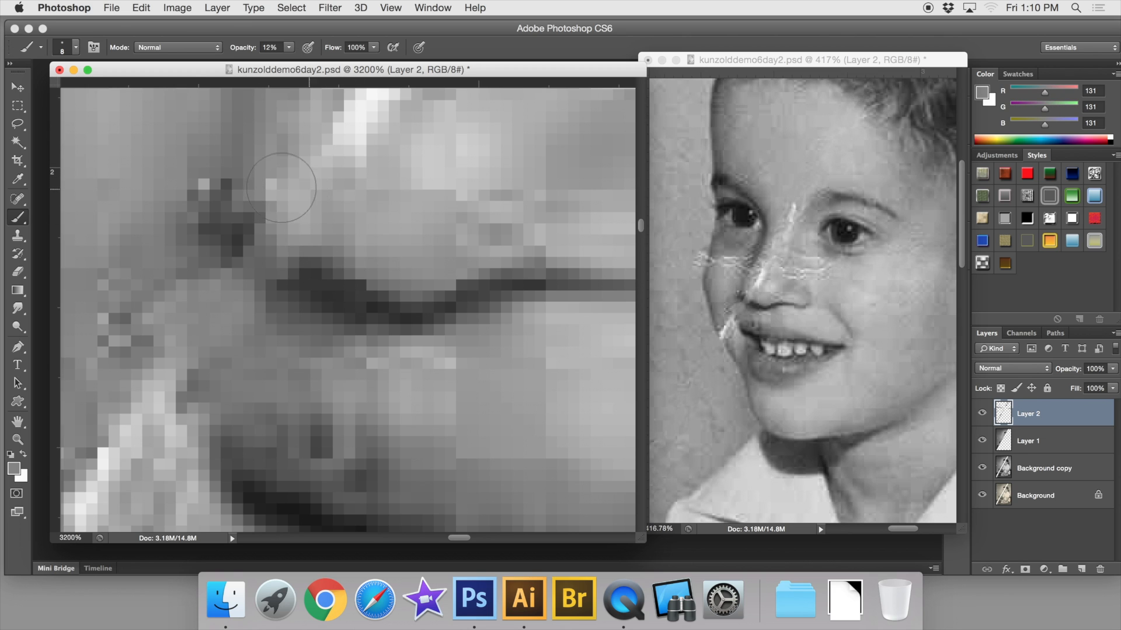
alt+click(313, 278)
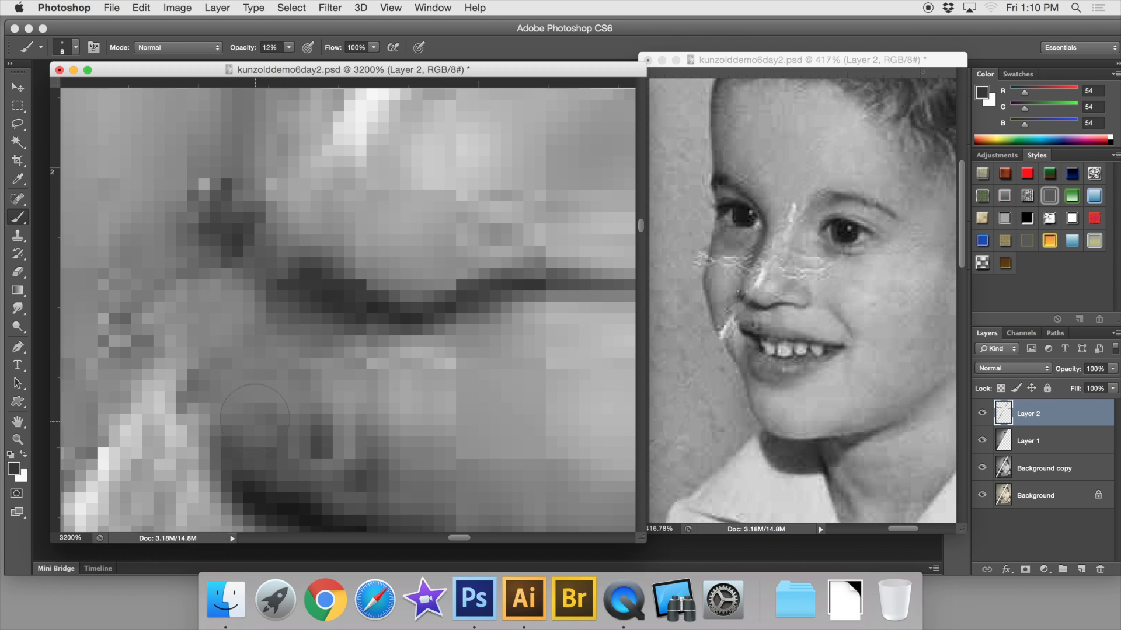
Step: Return to the Clone Stamp and zoom out around the remaining tear between the nostril and the mouth corner
scroll(255, 418, down, 3)
scroll(275, 412, left, 2)
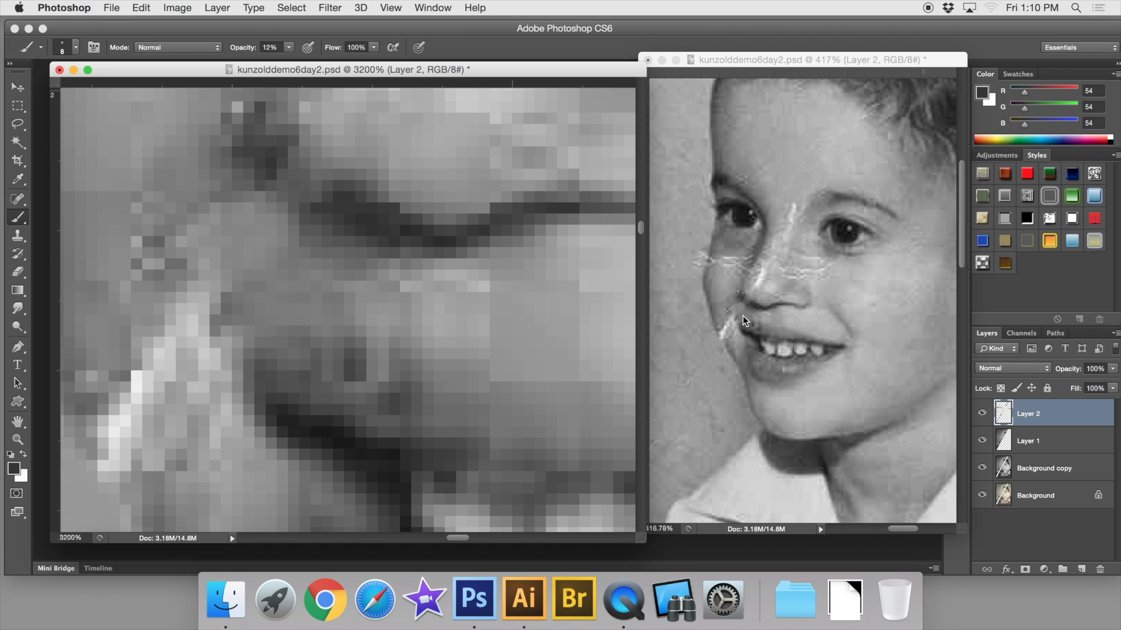
click(17, 236)
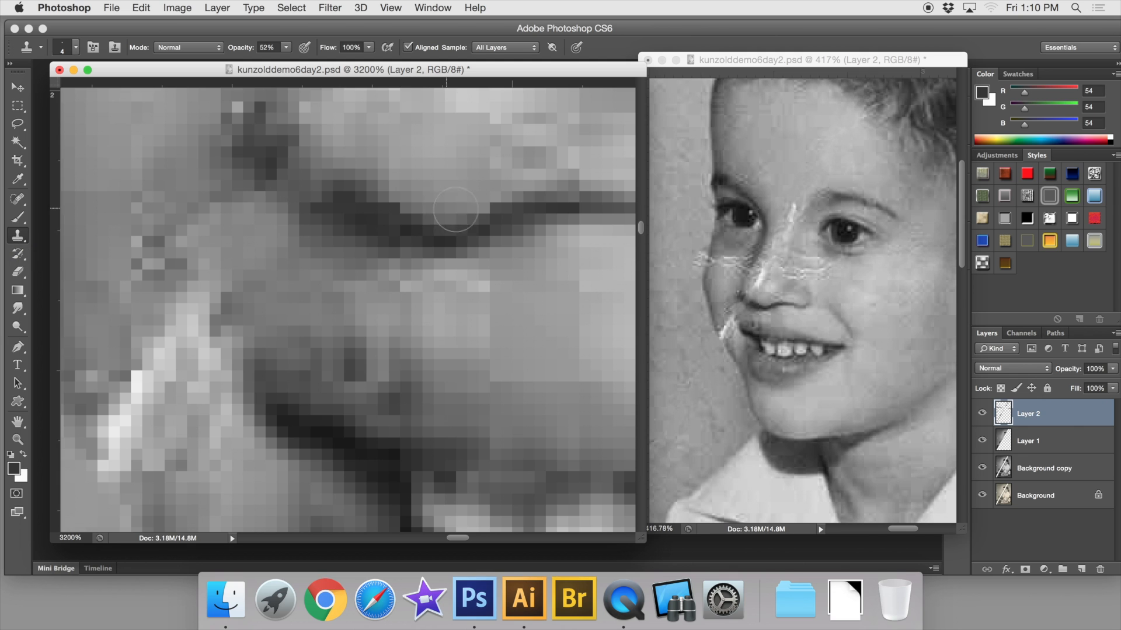
key(super+minus)
key(super+minus)
key(super+minus)
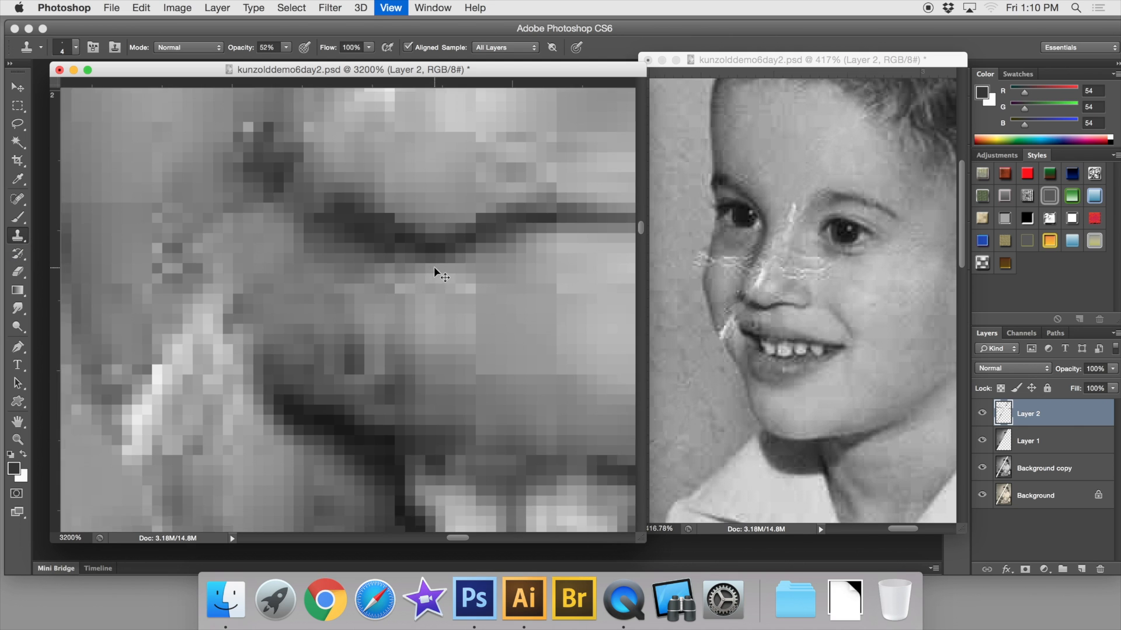